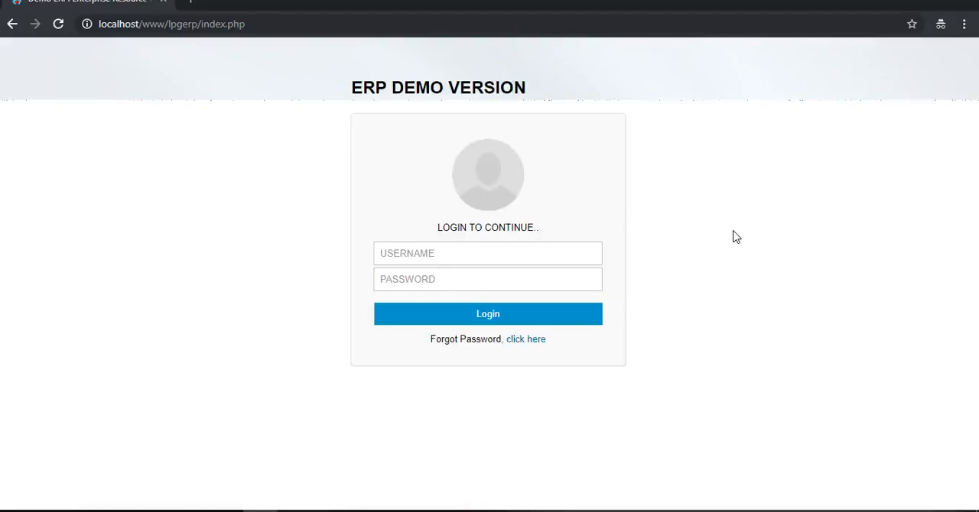
- Log in to the ERP demo by filling in the demo account's e-mail as username and the account password
{"action": "left_click", "coordinate": [533, 252]}
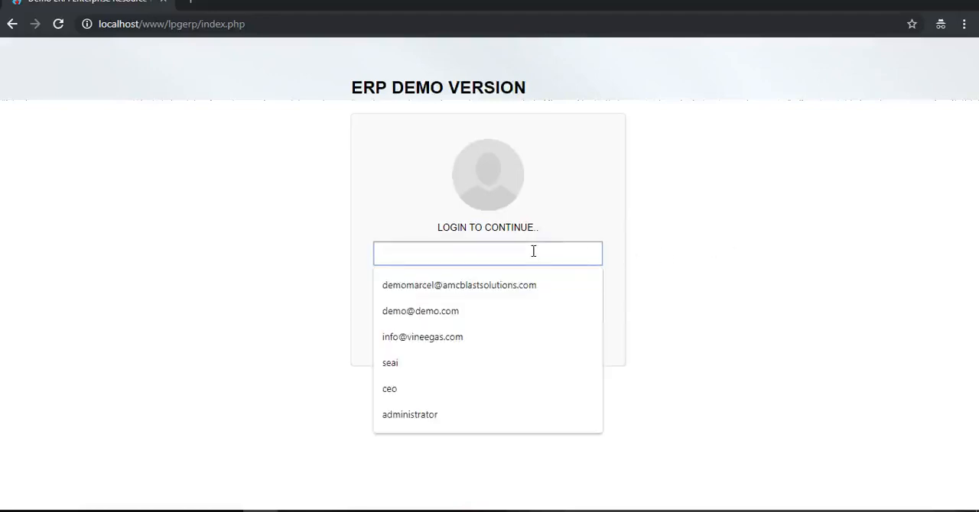
{"action": "type", "text": "demo@demo.com"}
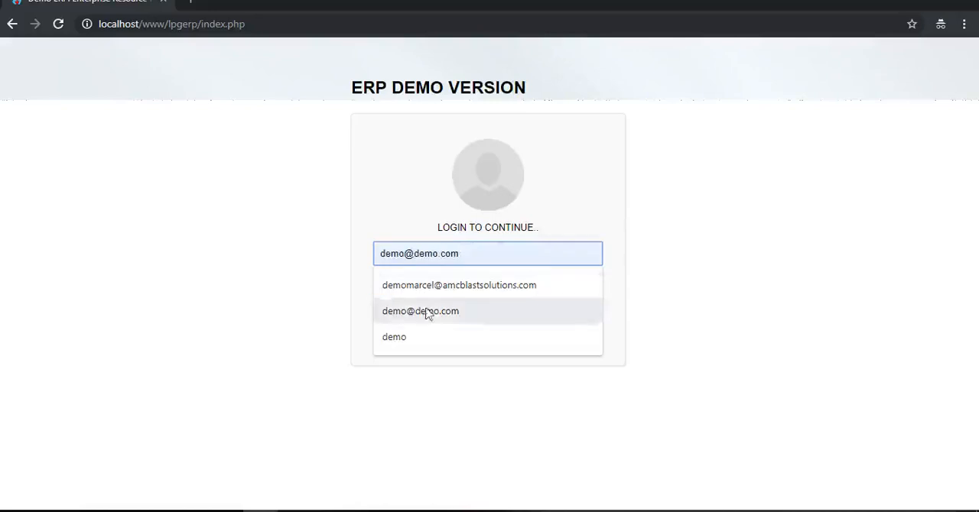
{"action": "left_click", "coordinate": [426, 313]}
{"action": "left_click", "coordinate": [444, 286]}
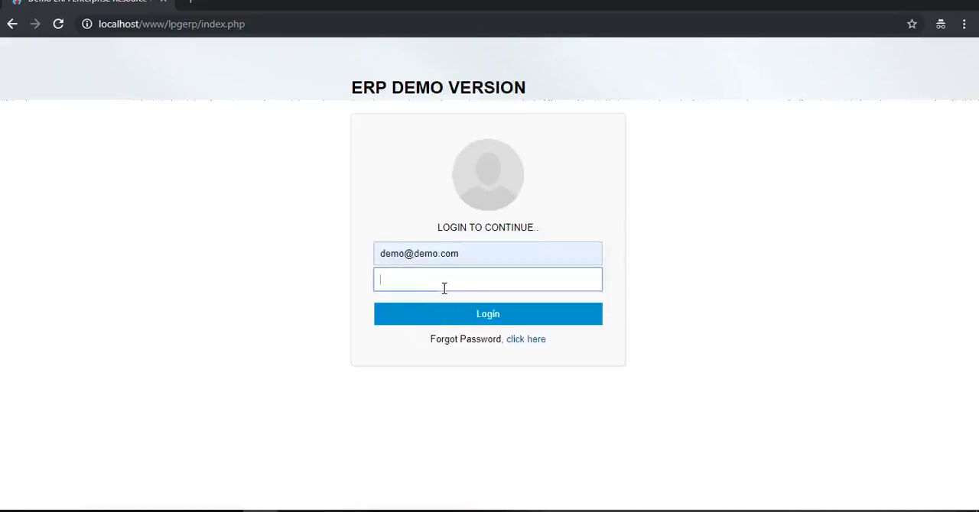
{"action": "type", "text": "demo"}
{"action": "left_click_drag", "start_coordinate": [420, 282], "coordinate": [377, 283]}
{"action": "type", "text": "12345"}
{"action": "left_click", "coordinate": [468, 320]}
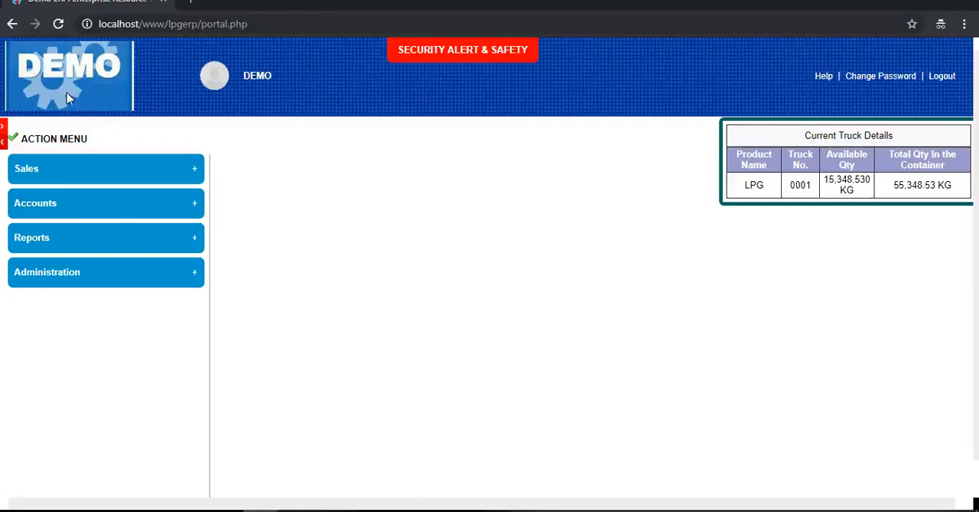
- Check the Security Alert & Safety area and review the functions offered under Sales
{"action": "left_click", "coordinate": [474, 57]}
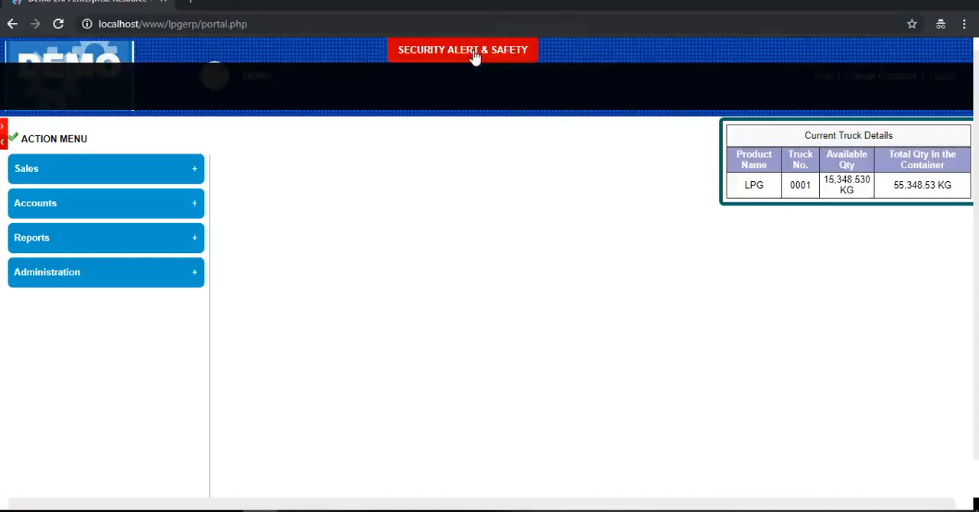
{"action": "left_click", "coordinate": [477, 49]}
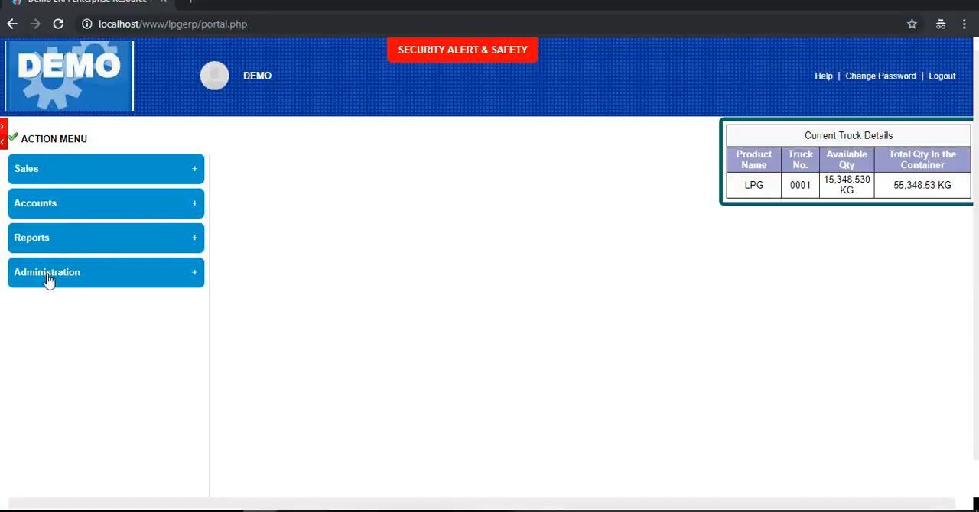
{"action": "left_click", "coordinate": [196, 174]}
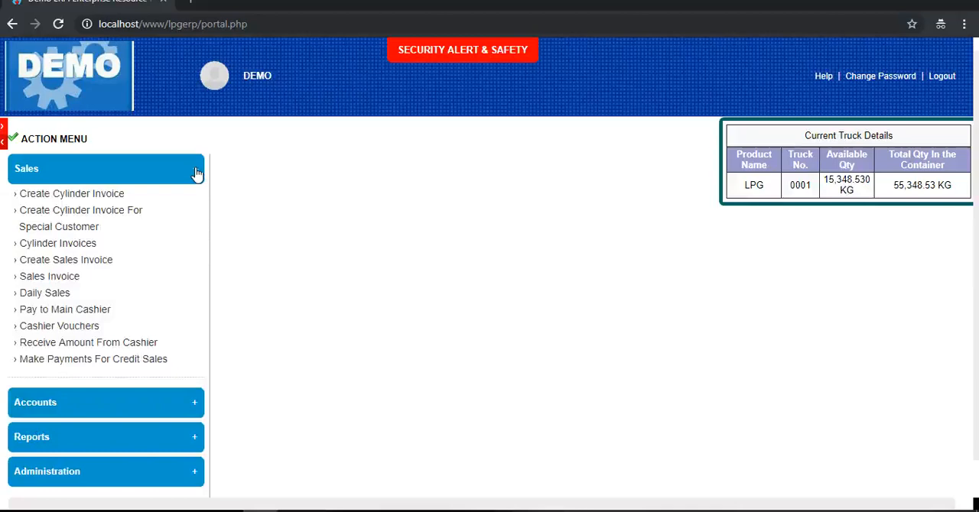
{"action": "left_click", "coordinate": [196, 174]}
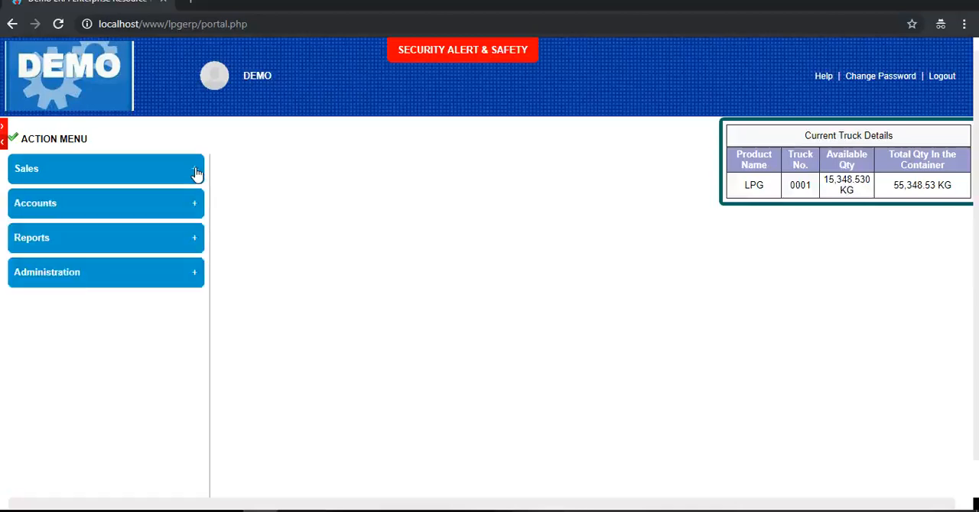
{"action": "left_click", "coordinate": [196, 175]}
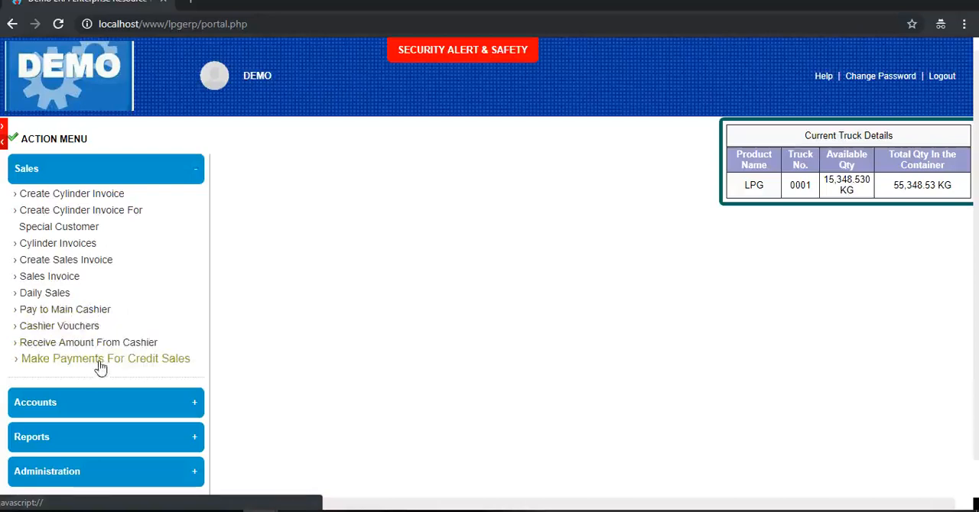
{"action": "left_click", "coordinate": [192, 176]}
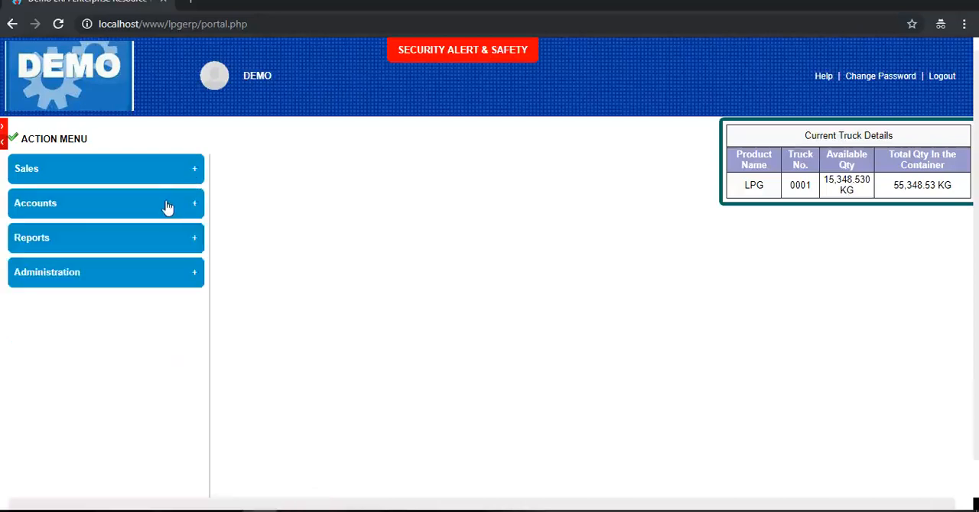
- Review the Purchases and Accounts entries of the Accounts section and the list of available Reports
{"action": "left_click", "coordinate": [166, 209]}
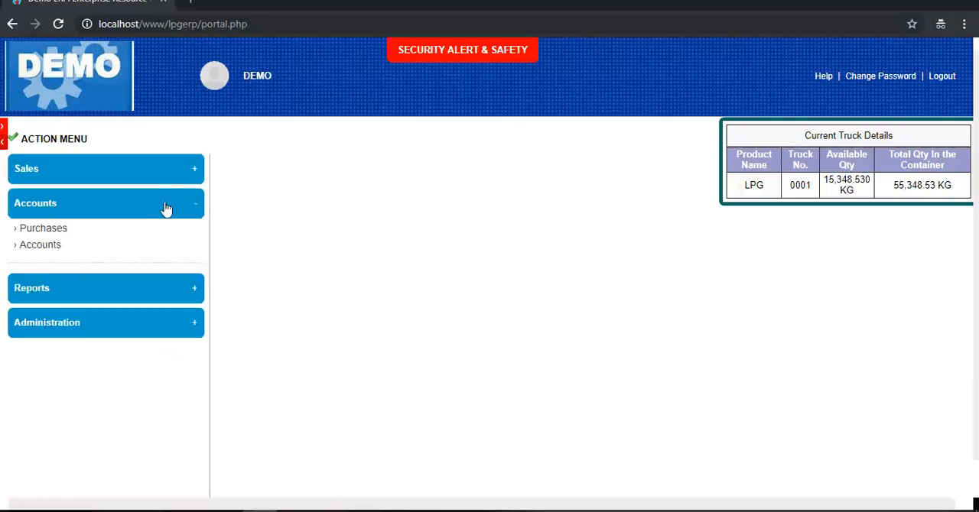
{"action": "left_click", "coordinate": [45, 230]}
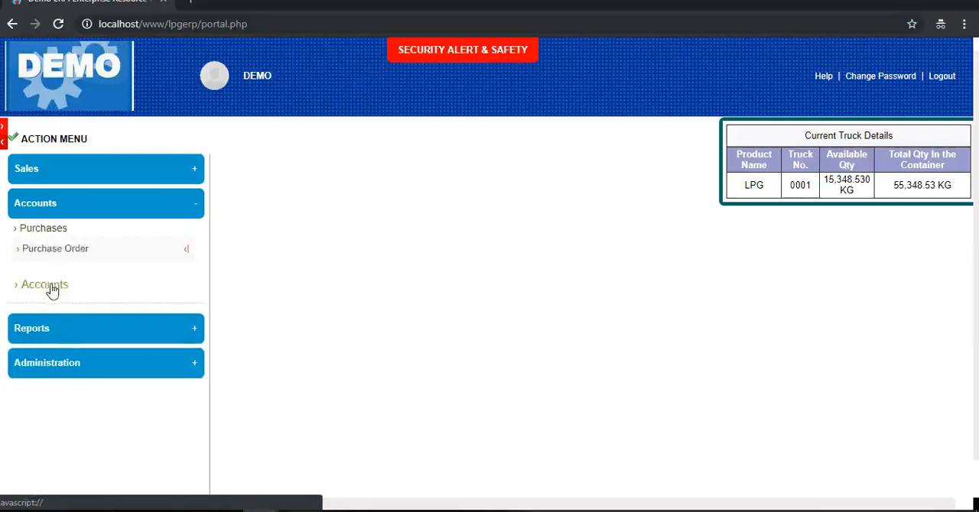
{"action": "left_click", "coordinate": [24, 285]}
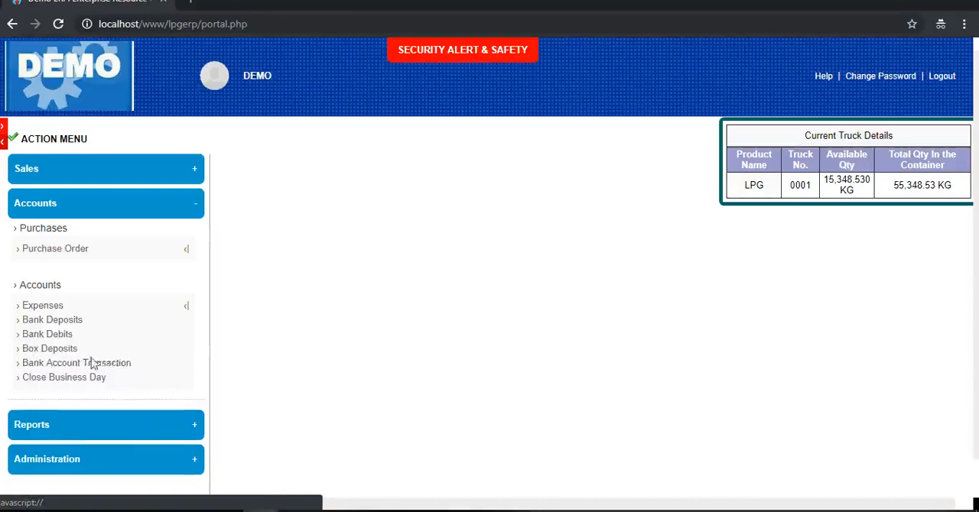
{"action": "left_click", "coordinate": [184, 204]}
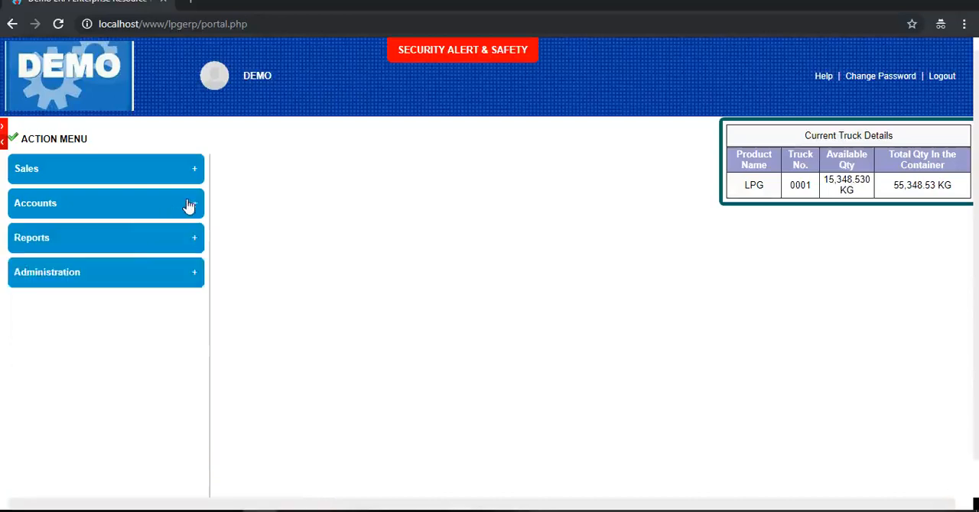
{"action": "left_click", "coordinate": [131, 245]}
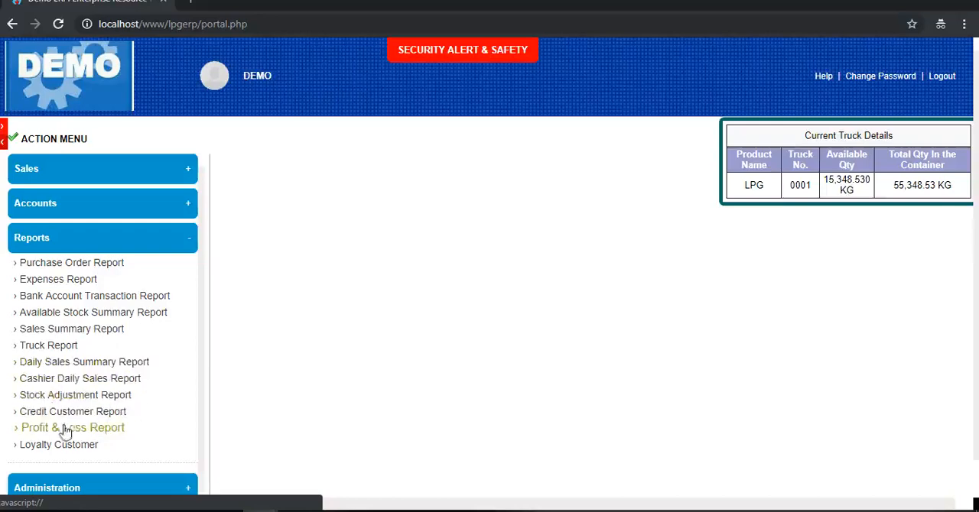
{"action": "left_click", "coordinate": [188, 243]}
- Review the Products and Administration entries within the Administration section
{"action": "left_click", "coordinate": [136, 287]}
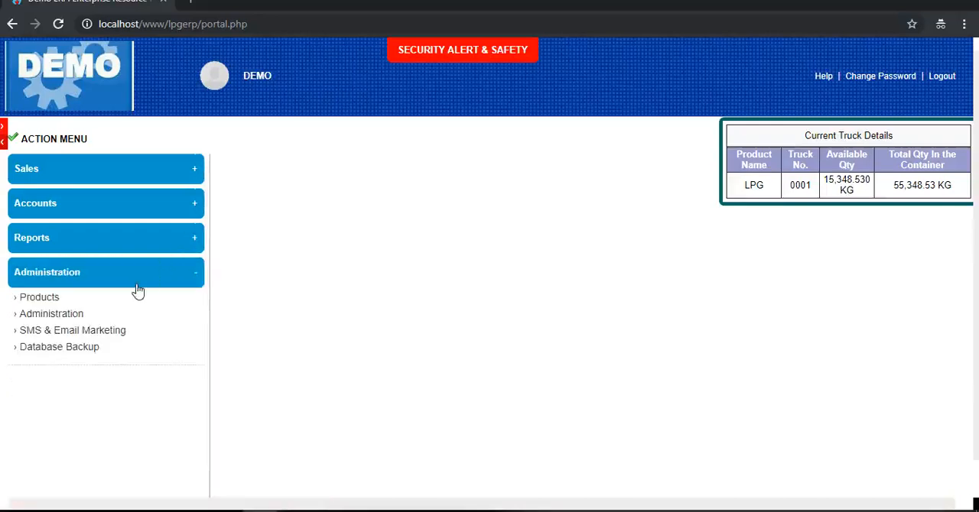
{"action": "left_click", "coordinate": [42, 299]}
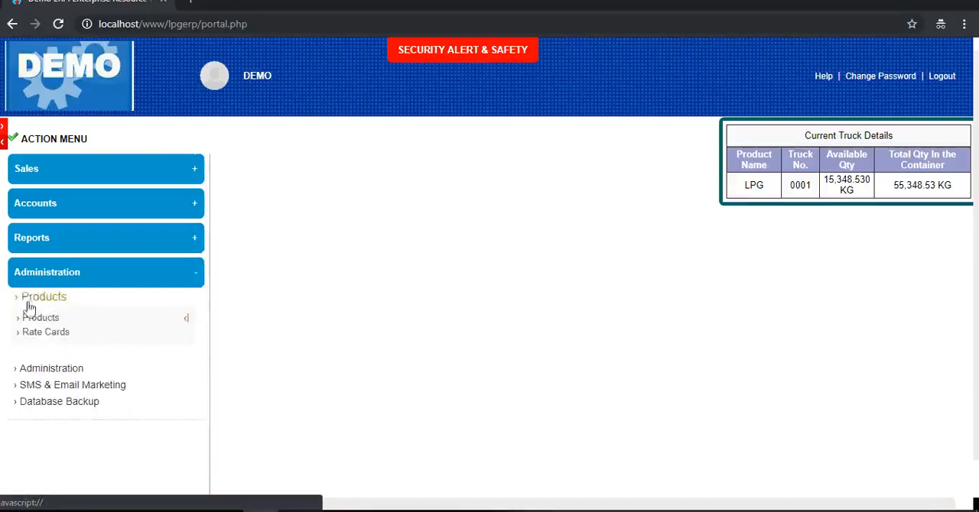
{"action": "left_click", "coordinate": [40, 372]}
{"action": "scroll", "coordinate": [131, 328], "scroll_direction": "down", "scroll_amount": 1}
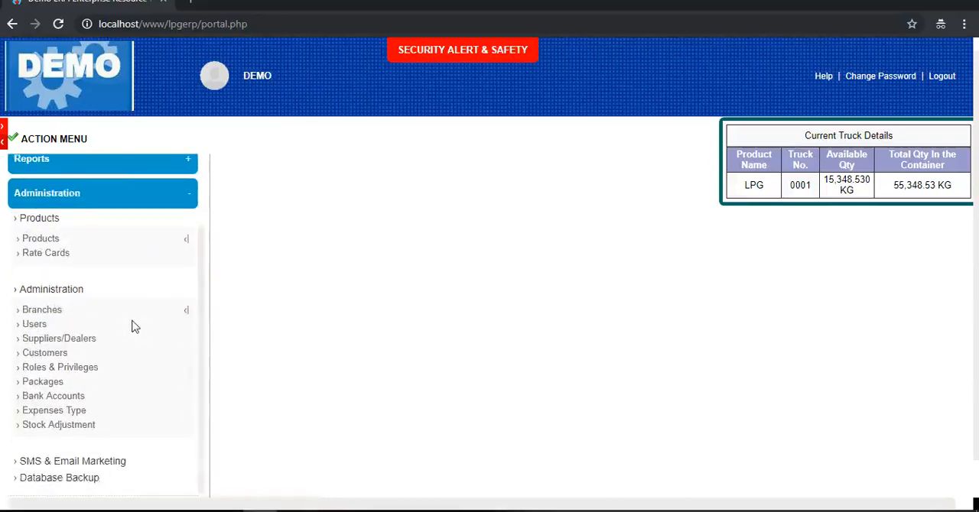
{"action": "left_click", "coordinate": [187, 315]}
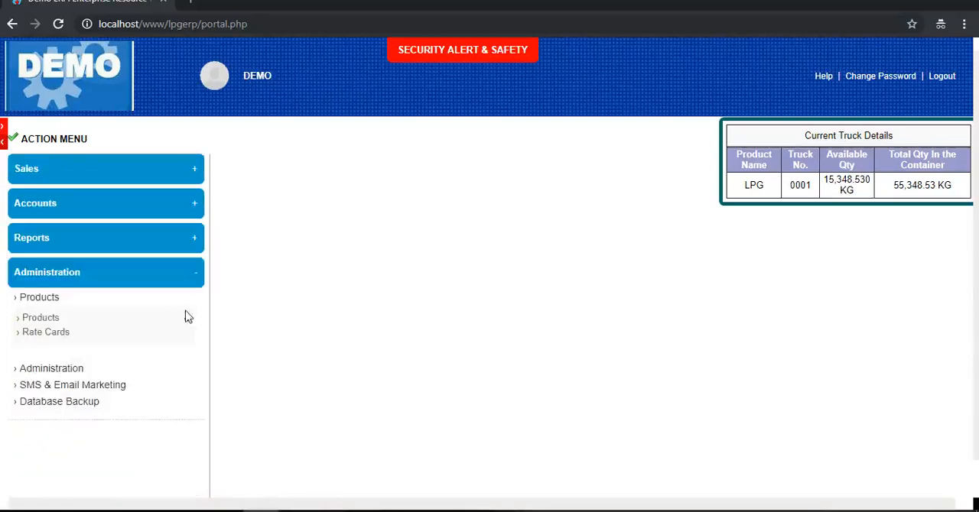
- Open the Send SMS/Email form under SMS & Email Marketing
{"action": "left_click", "coordinate": [46, 387]}
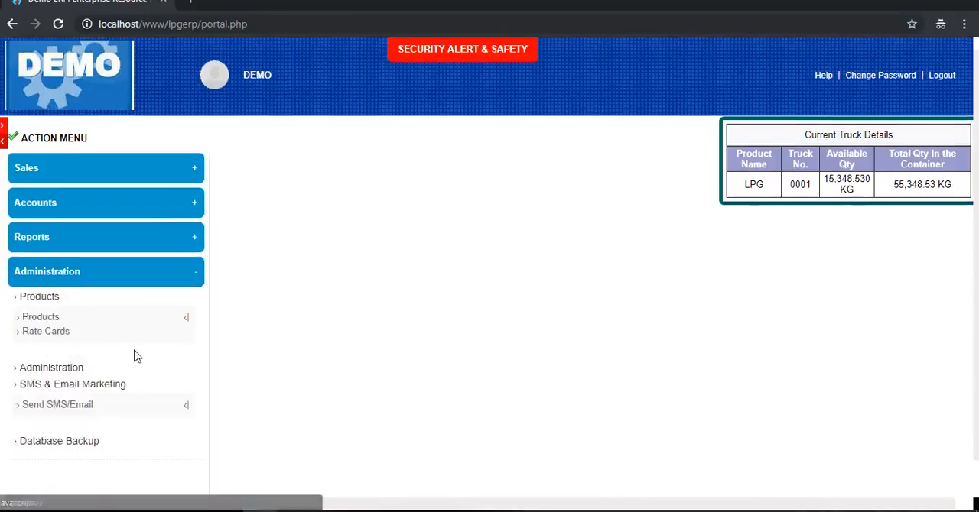
{"action": "scroll", "coordinate": [135, 354], "scroll_direction": "down", "scroll_amount": 1}
{"action": "left_click", "coordinate": [60, 380]}
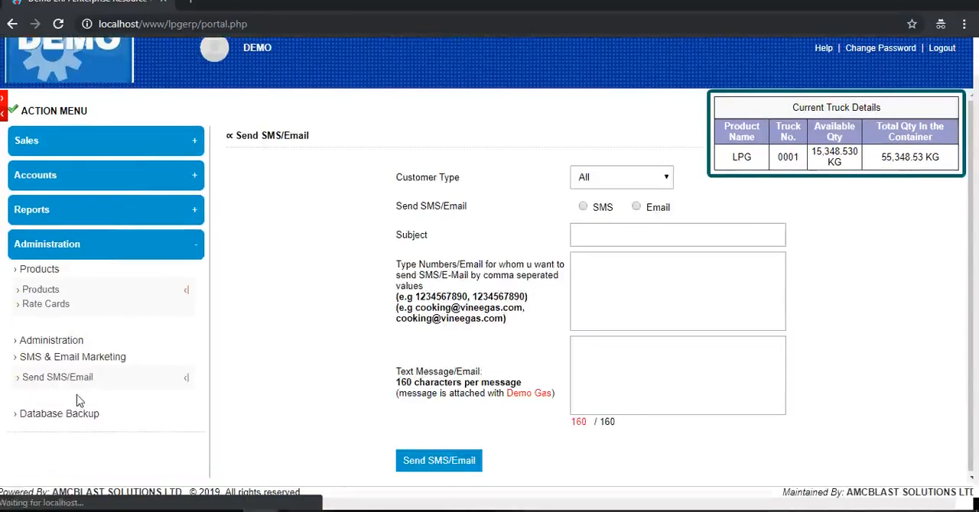
- View the Products list from the Administration section and collapse the expanded Sales and Administration sections
{"action": "left_click", "coordinate": [72, 341]}
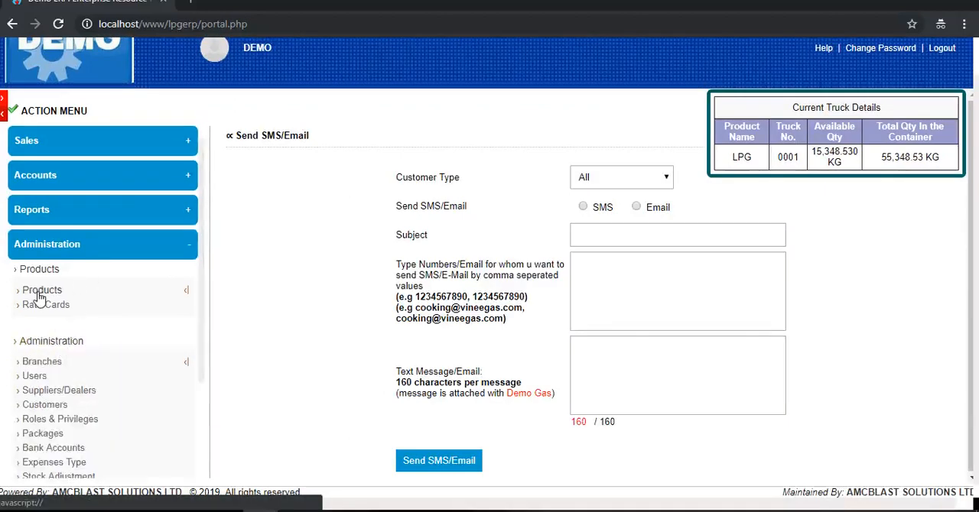
{"action": "left_click", "coordinate": [40, 294]}
{"action": "left_click", "coordinate": [86, 144]}
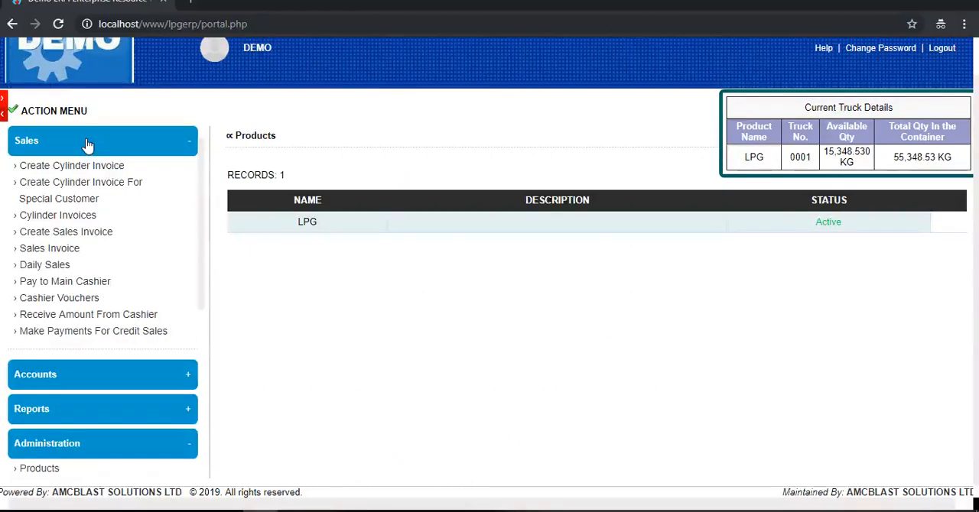
{"action": "left_click", "coordinate": [188, 143]}
{"action": "left_click", "coordinate": [188, 249]}
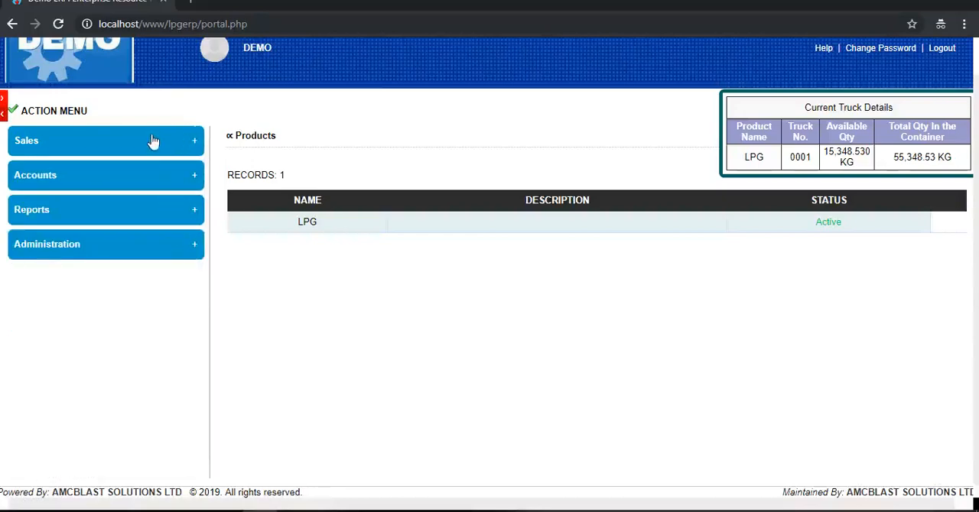
- Open the Create Cylinder Invoice form from Sales and check the available customer types
{"action": "left_click", "coordinate": [96, 143]}
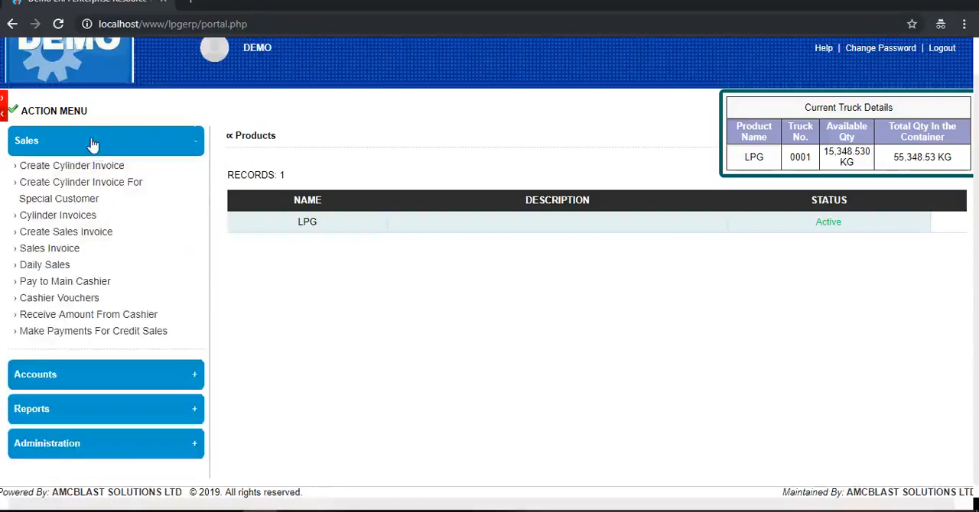
{"action": "left_click", "coordinate": [63, 168]}
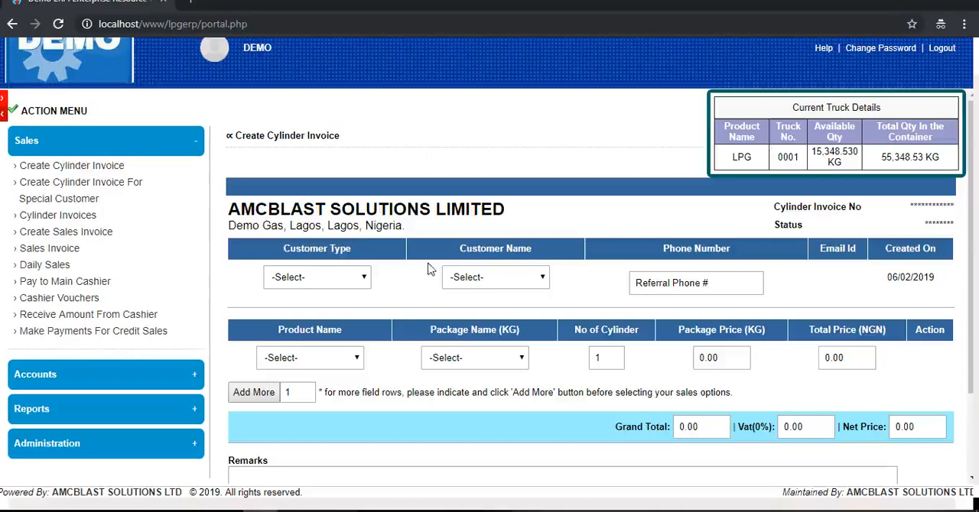
{"action": "left_click", "coordinate": [365, 281]}
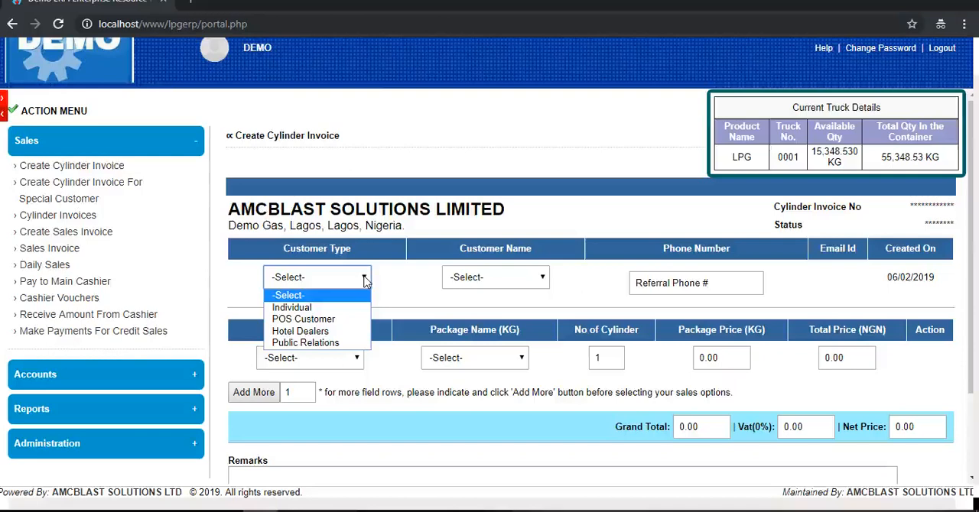
{"action": "left_click", "coordinate": [425, 151]}
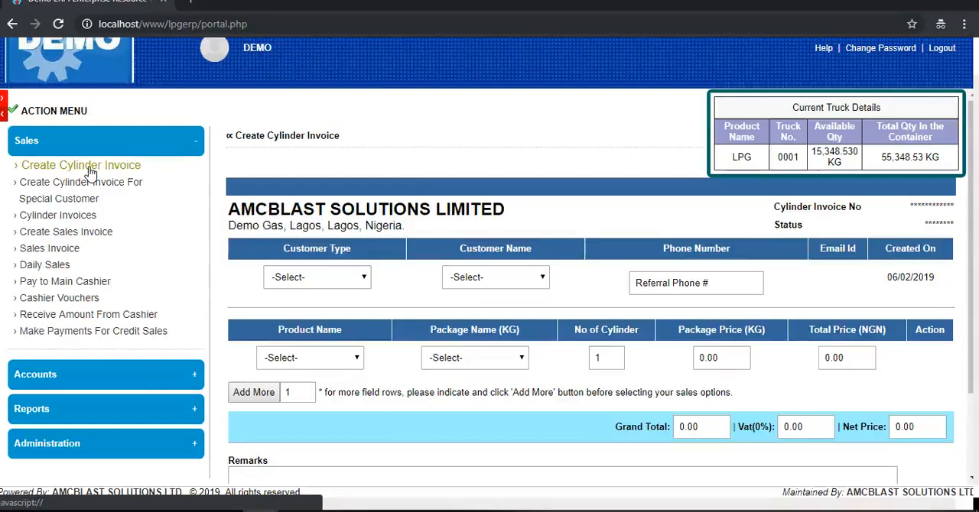
- Set the cylinder invoice's customer type to New Entry and enter the customer's name
{"action": "left_click", "coordinate": [297, 277]}
{"action": "left_click", "coordinate": [294, 310]}
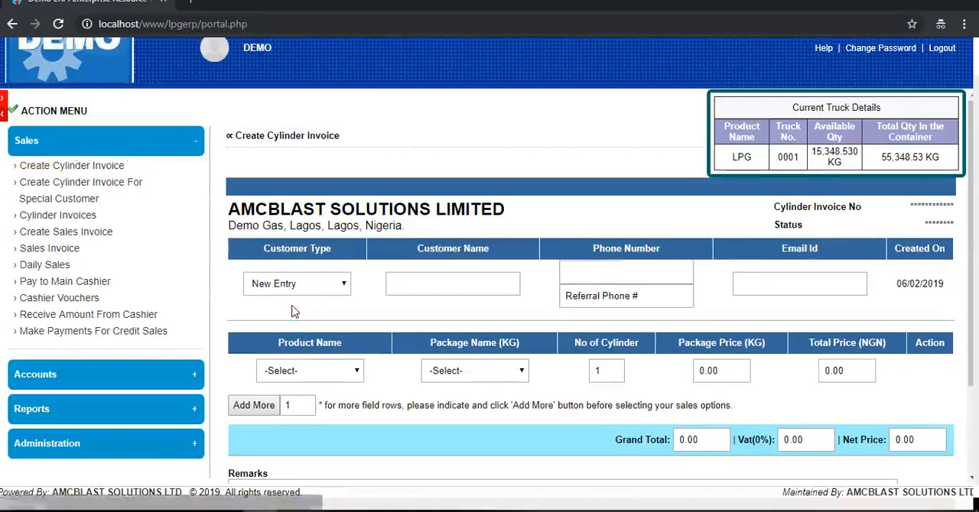
{"action": "left_click", "coordinate": [444, 282]}
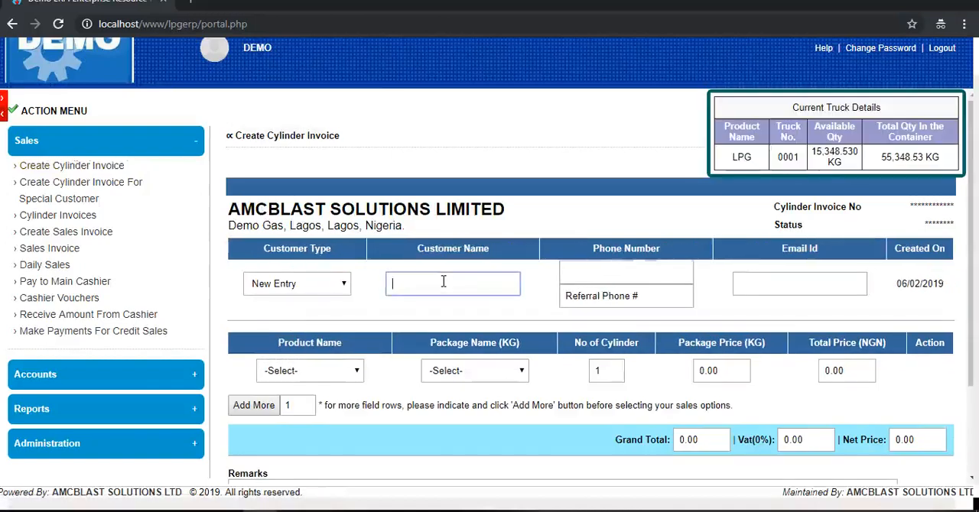
{"action": "type", "text": "Mike"}
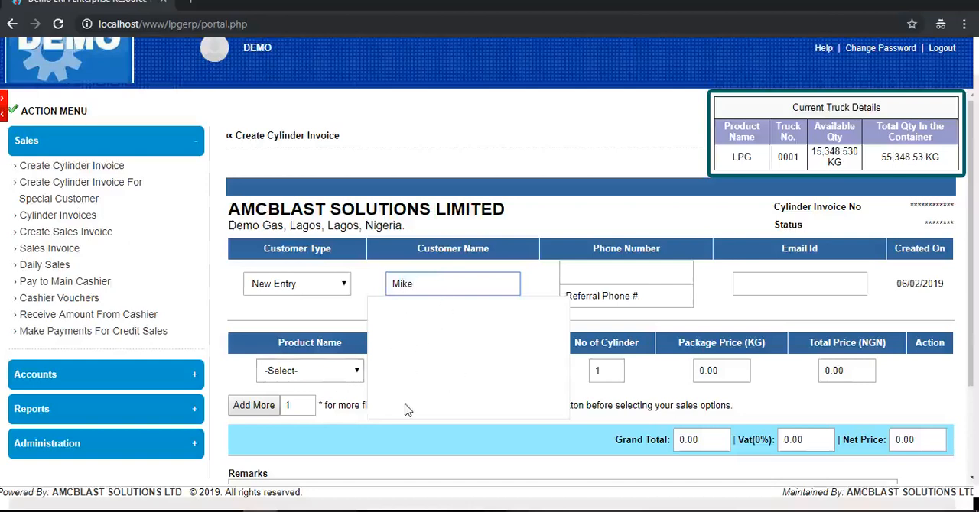
{"action": "left_click", "coordinate": [417, 316]}
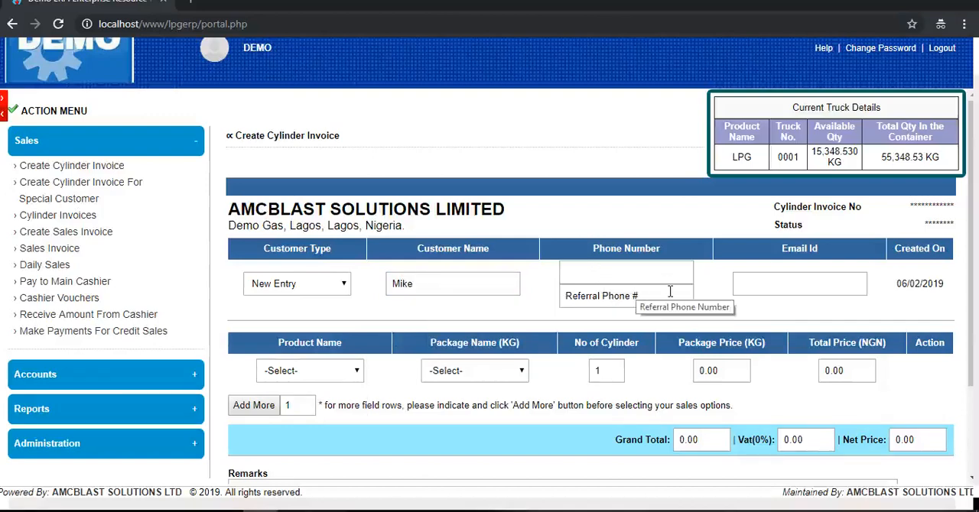
- Choose LPG as the cylinder invoice's product with the 12.5 KG package
{"action": "left_click", "coordinate": [306, 373]}
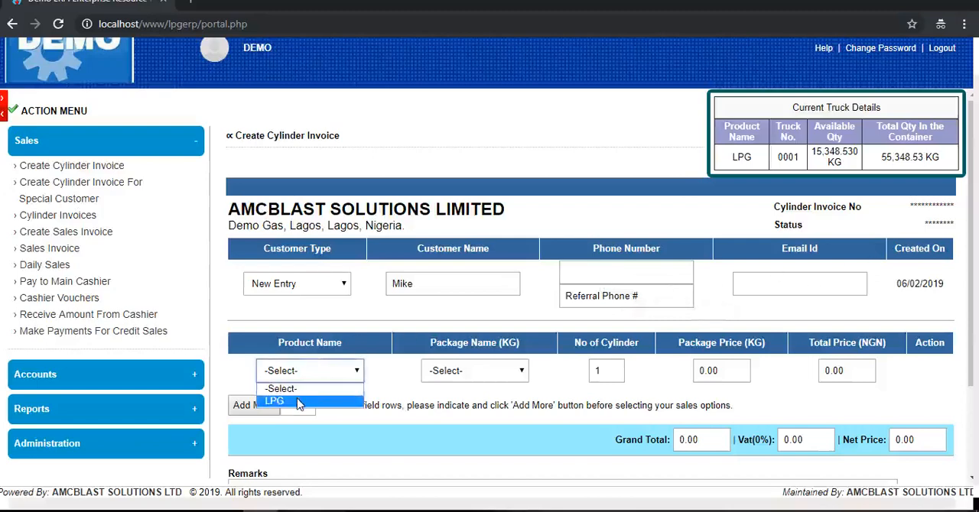
{"action": "left_click", "coordinate": [298, 402]}
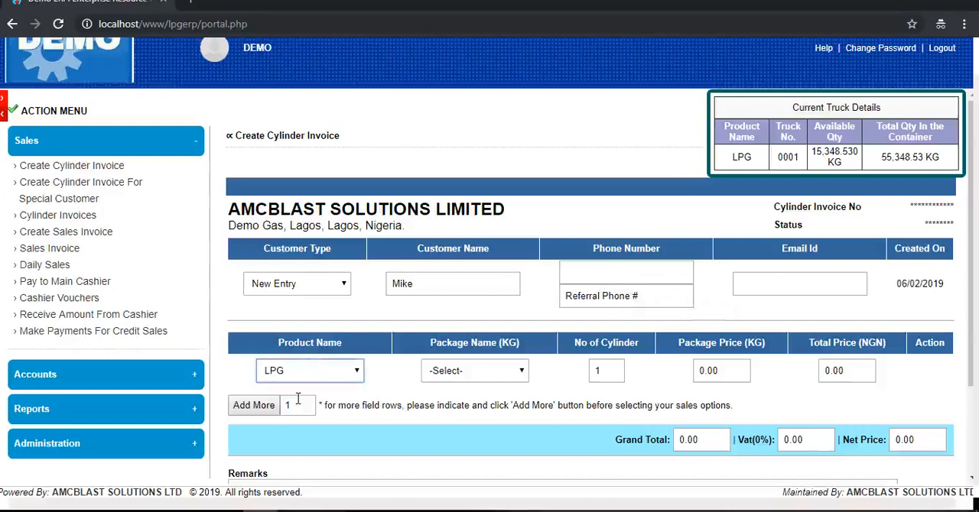
{"action": "left_click", "coordinate": [519, 373]}
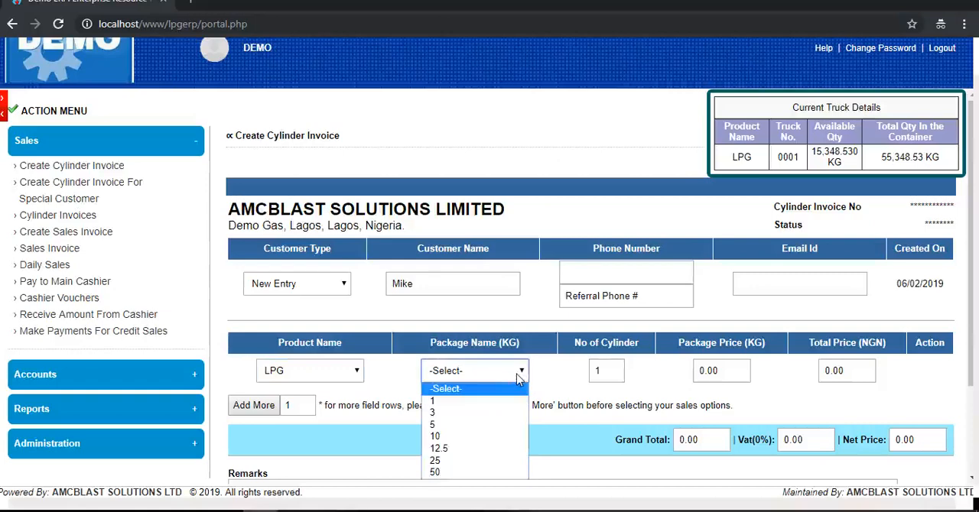
{"action": "left_click", "coordinate": [452, 450]}
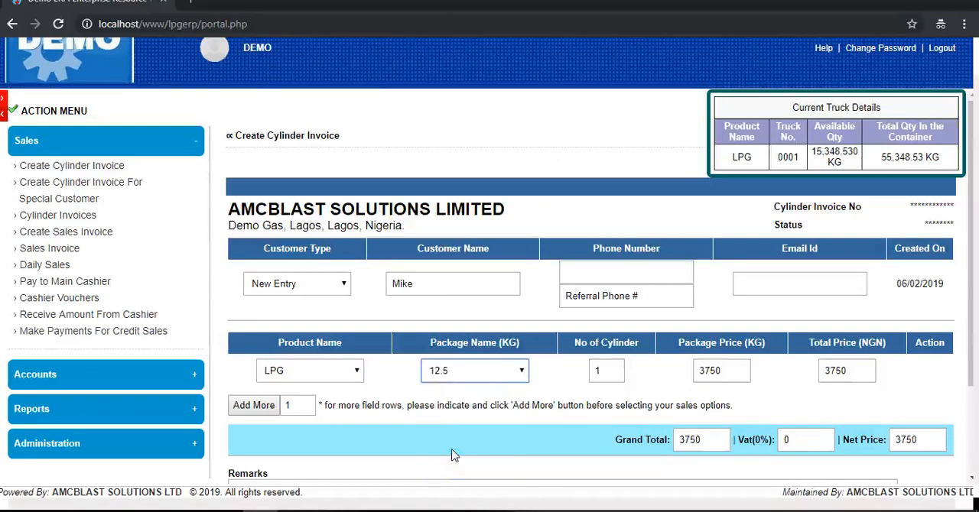
- Set the number of cylinders to 2 and create the cylinder invoice
{"action": "scroll", "coordinate": [563, 374], "scroll_direction": "down", "scroll_amount": 1}
{"action": "scroll", "coordinate": [564, 374], "scroll_direction": "down", "scroll_amount": 1}
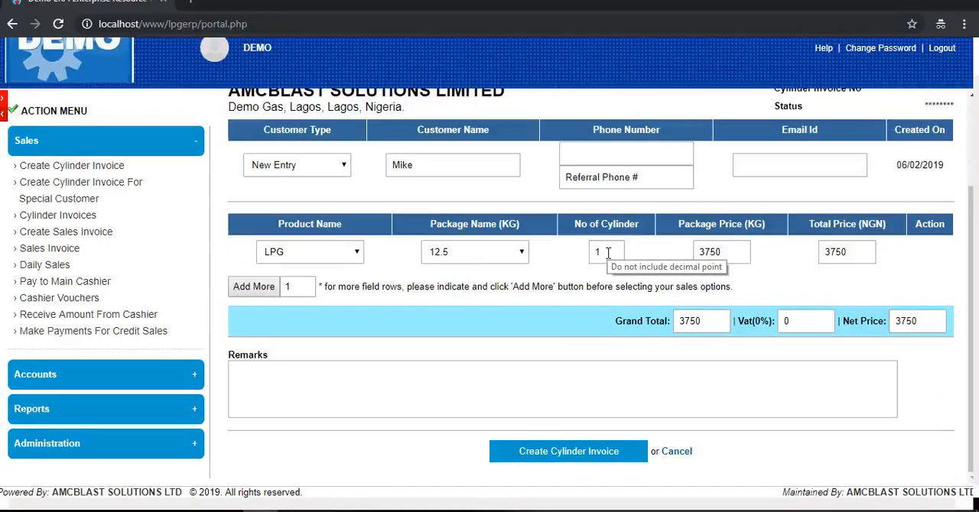
{"action": "left_click_drag", "start_coordinate": [608, 254], "coordinate": [591, 257]}
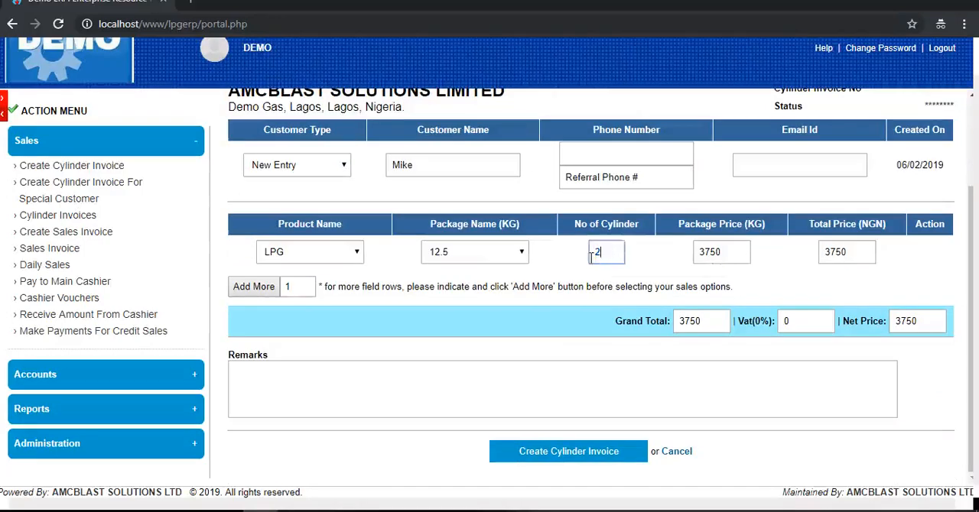
{"action": "type", "text": "2"}
{"action": "left_click", "coordinate": [563, 268]}
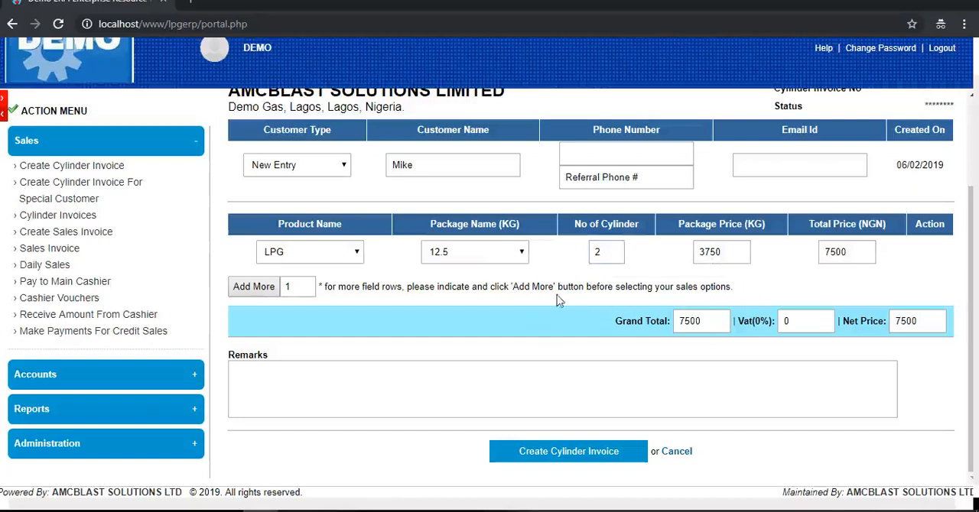
{"action": "left_click", "coordinate": [581, 453]}
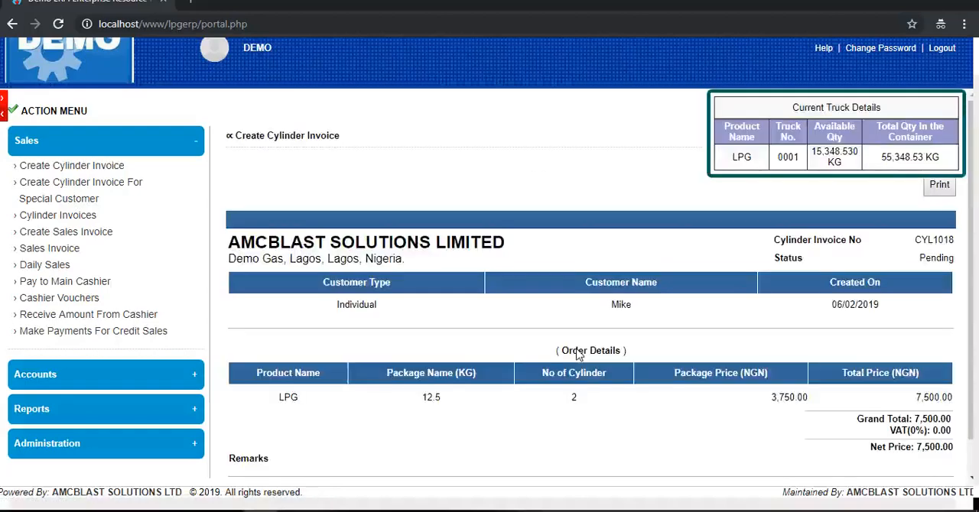
- Open the cylinder invoice's print version, cancel printing, read through the Plant Clerk Invoice and close its window
{"action": "left_click", "coordinate": [940, 187]}
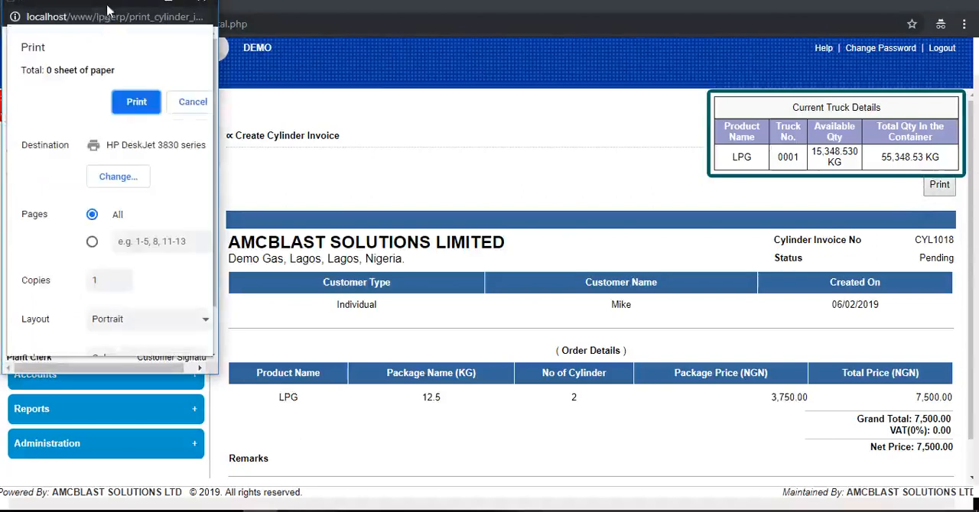
{"action": "left_click_drag", "start_coordinate": [117, 2], "coordinate": [184, 67]}
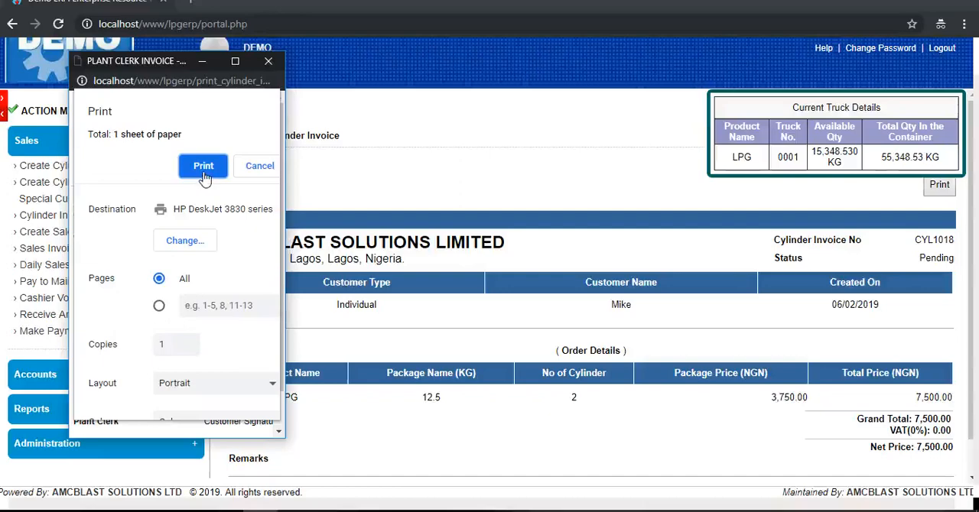
{"action": "left_click", "coordinate": [261, 170]}
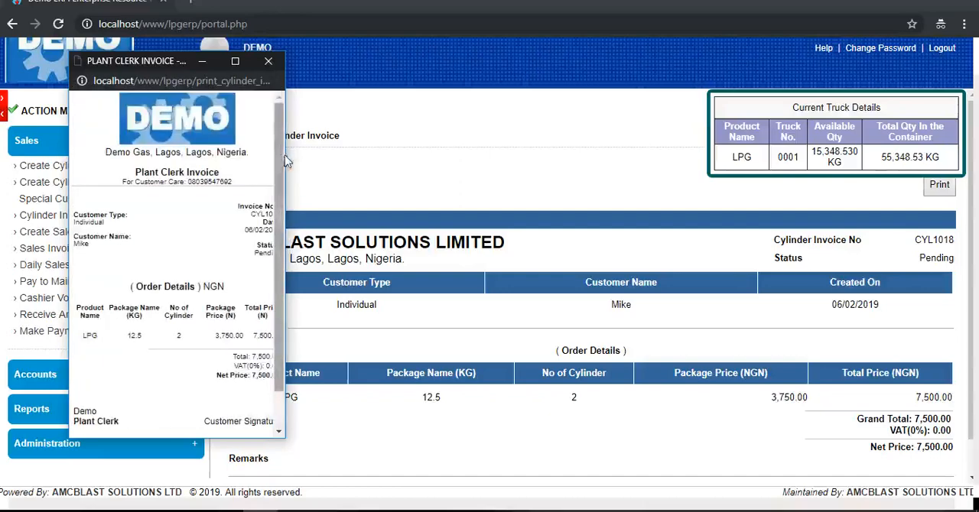
{"action": "left_click_drag", "start_coordinate": [284, 155], "coordinate": [318, 168]}
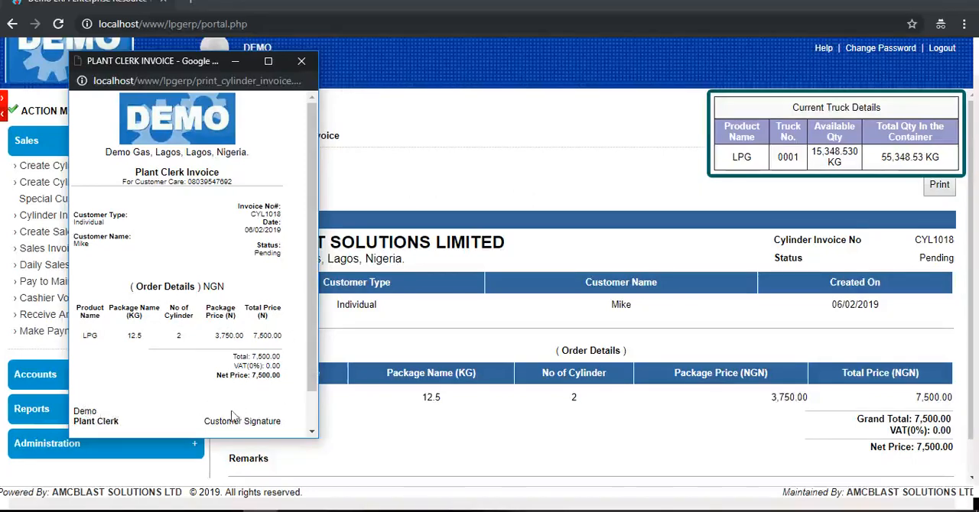
{"action": "left_click_drag", "start_coordinate": [312, 386], "coordinate": [312, 422]}
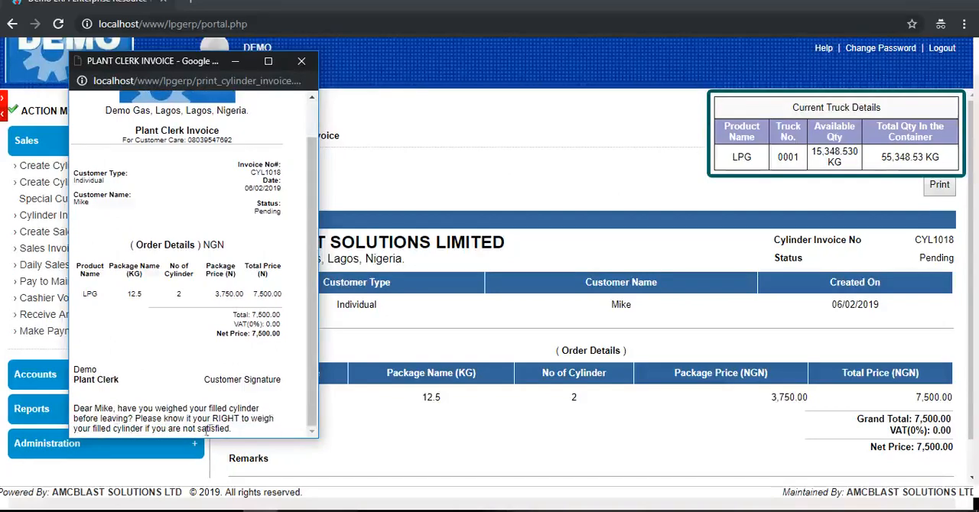
{"action": "scroll", "coordinate": [310, 405], "scroll_direction": "up", "scroll_amount": 1}
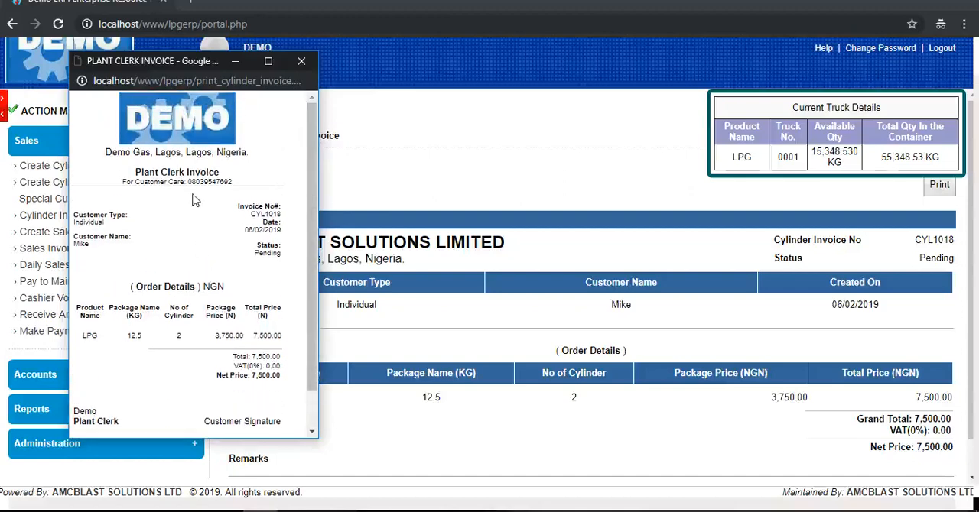
{"action": "left_click", "coordinate": [303, 62]}
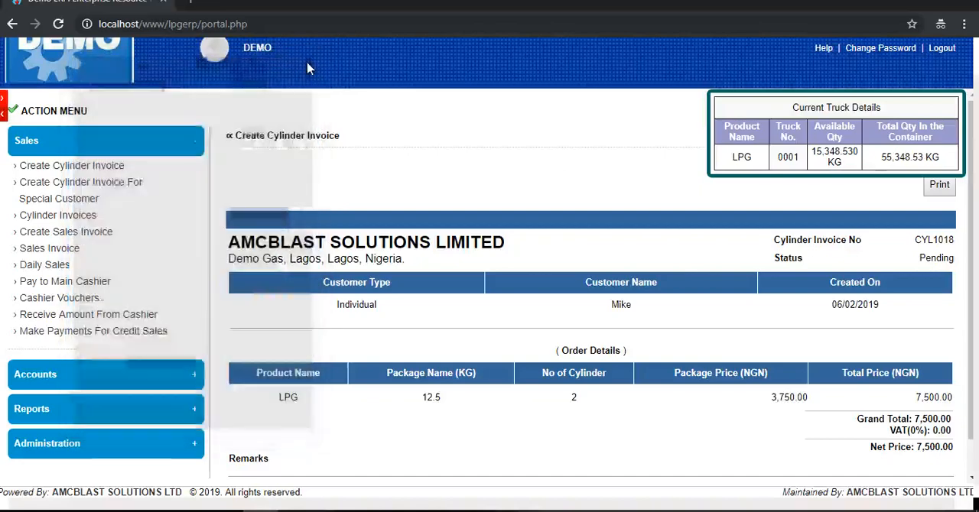
- Convert the newly created pending cylinder invoice to a sales invoice and collect its payment
{"action": "left_click", "coordinate": [56, 238]}
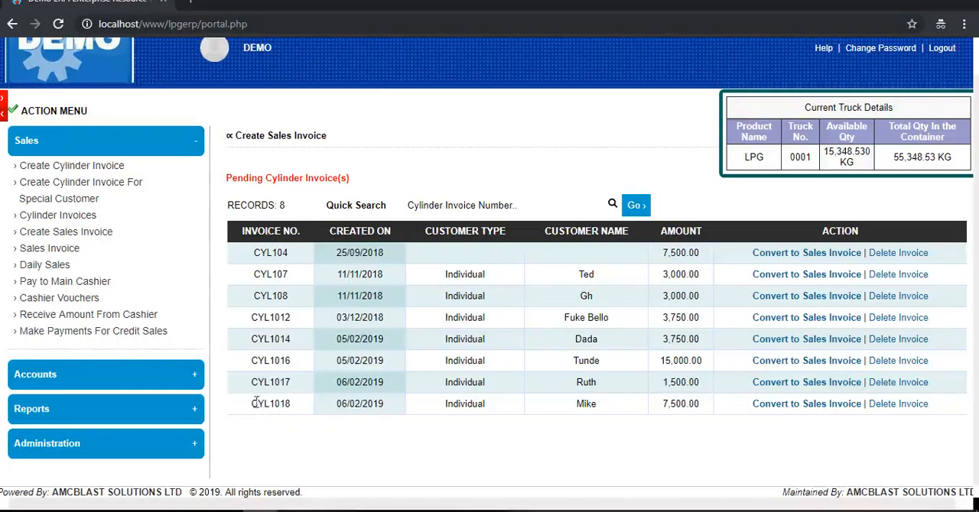
{"action": "left_click_drag", "start_coordinate": [246, 405], "coordinate": [942, 411]}
{"action": "left_click", "coordinate": [718, 446]}
{"action": "left_click", "coordinate": [806, 406]}
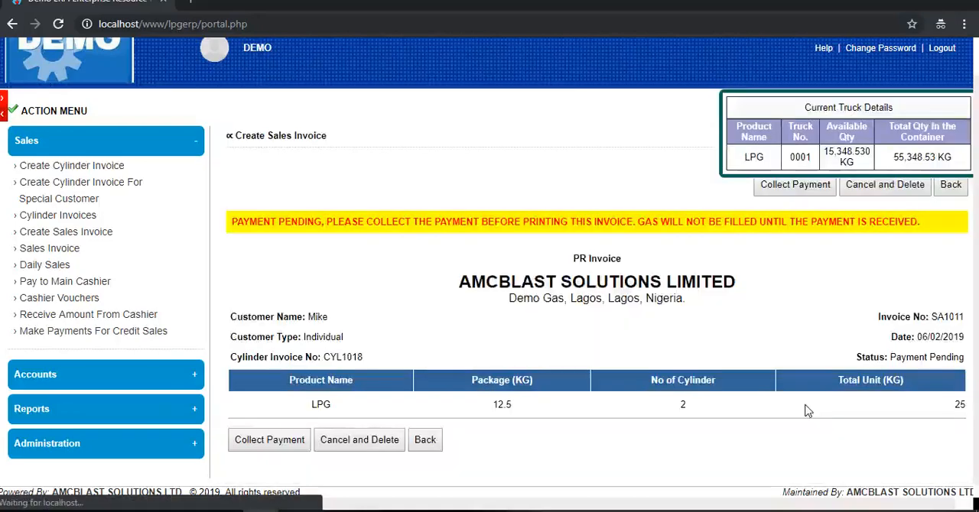
{"action": "left_click", "coordinate": [798, 186]}
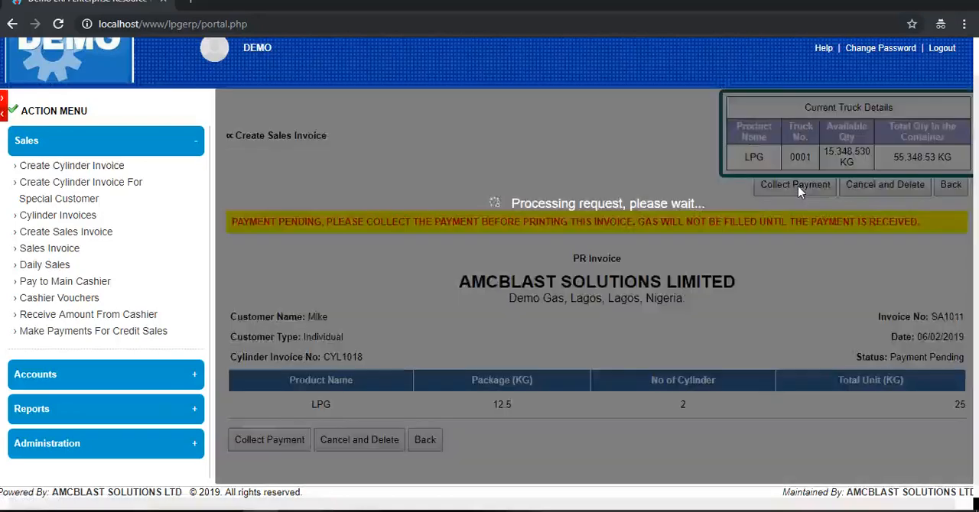
- Open the sales invoice's print version, cancel printing, and review its status, order details and closing customer message
{"action": "left_click", "coordinate": [947, 187]}
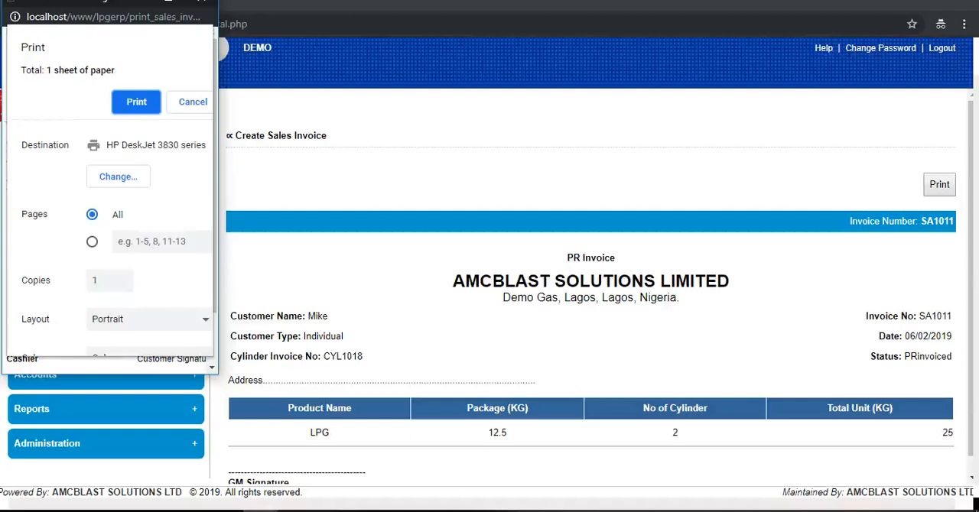
{"action": "left_click_drag", "start_coordinate": [51, 0], "coordinate": [52, 31]}
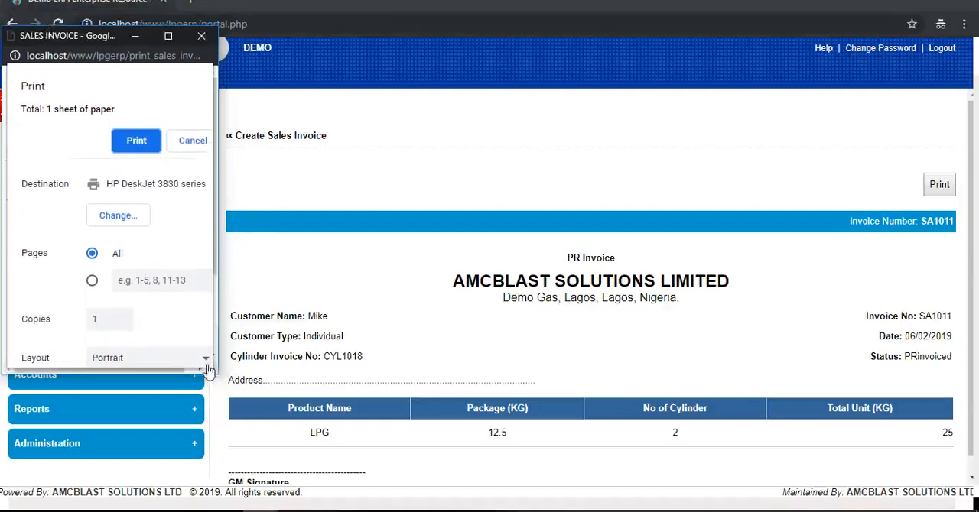
{"action": "left_click_drag", "start_coordinate": [208, 371], "coordinate": [210, 404]}
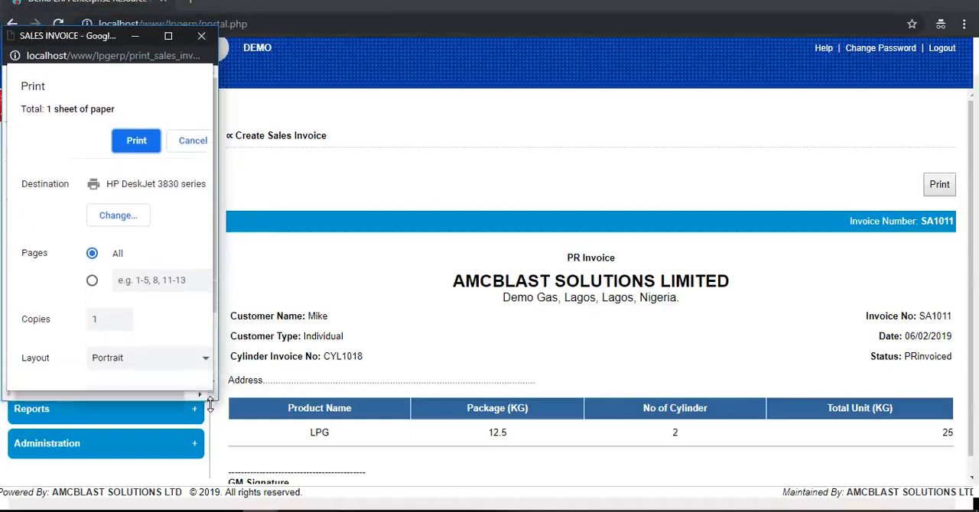
{"action": "left_click", "coordinate": [192, 143]}
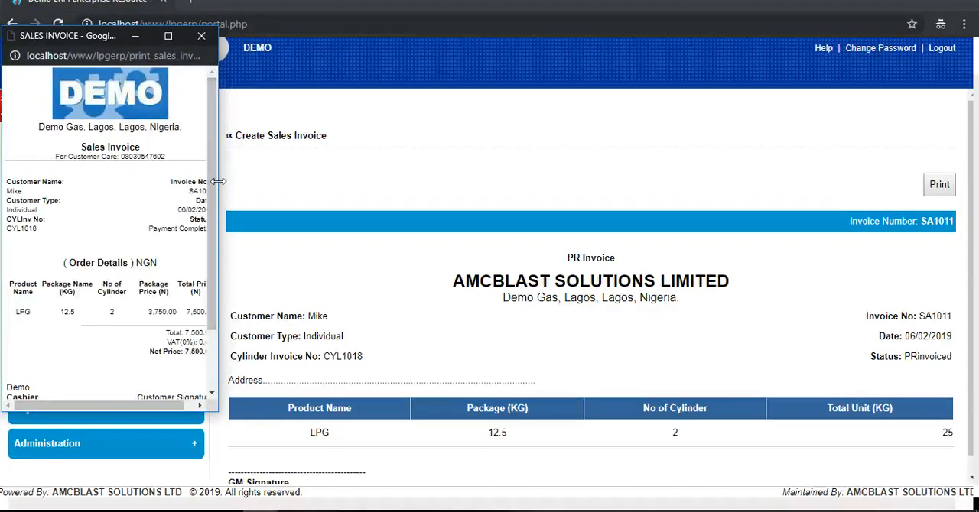
{"action": "left_click_drag", "start_coordinate": [219, 181], "coordinate": [240, 182]}
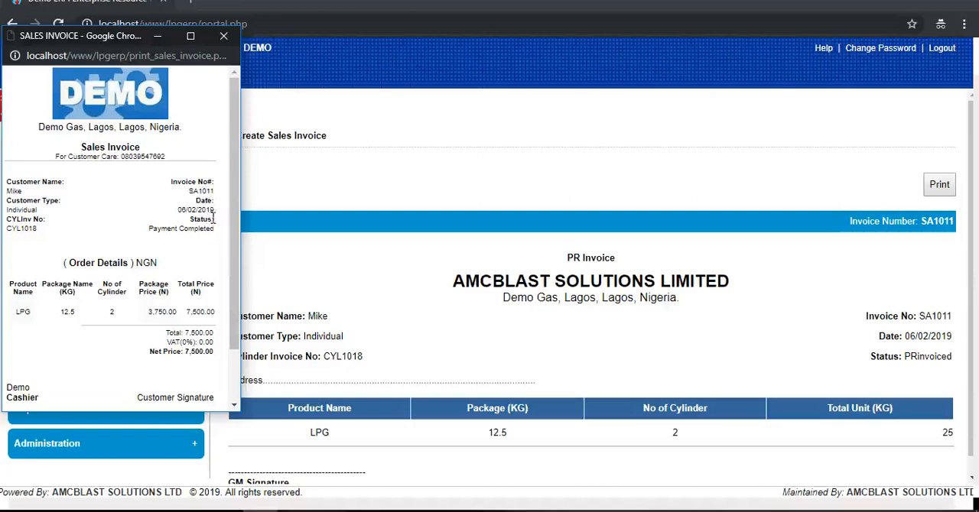
{"action": "left_click_drag", "start_coordinate": [214, 220], "coordinate": [192, 220]}
{"action": "scroll", "coordinate": [183, 304], "scroll_direction": "down", "scroll_amount": 1}
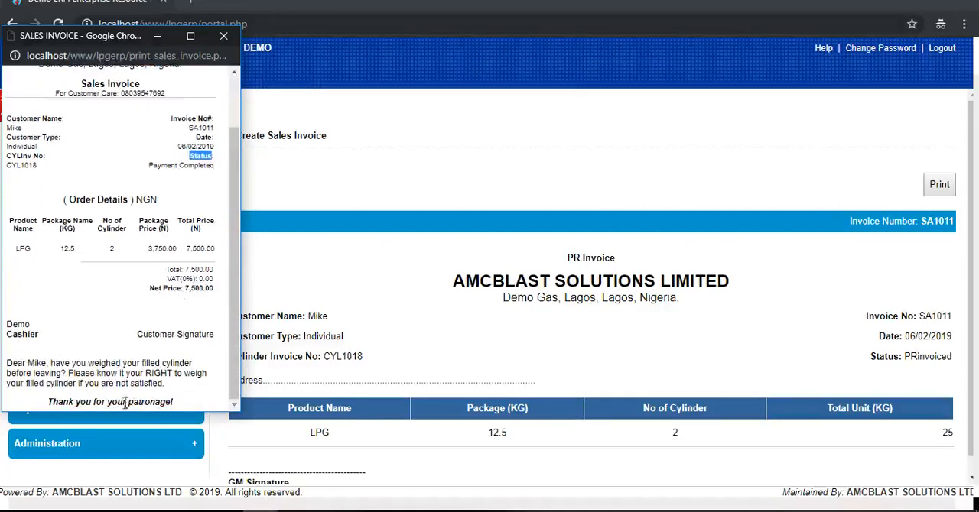
{"action": "scroll", "coordinate": [128, 336], "scroll_direction": "up", "scroll_amount": 1}
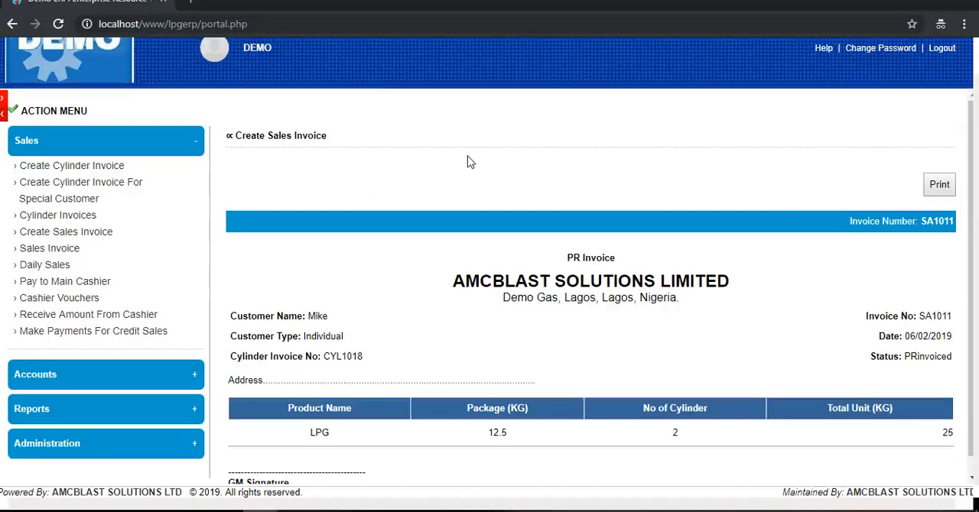
- Start another cylinder invoice with customer type Hotel Dealers and customer name "dan hotel"
{"action": "left_click", "coordinate": [77, 167]}
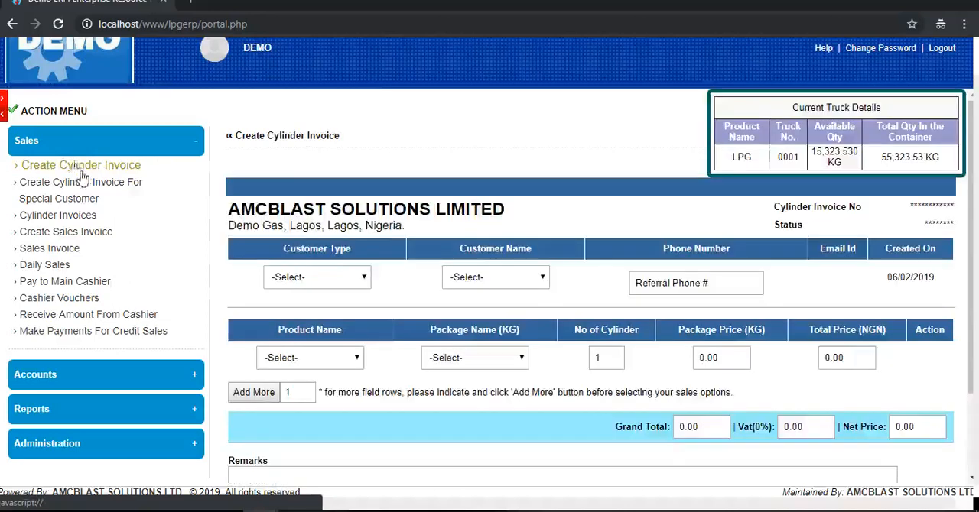
{"action": "left_click", "coordinate": [342, 285]}
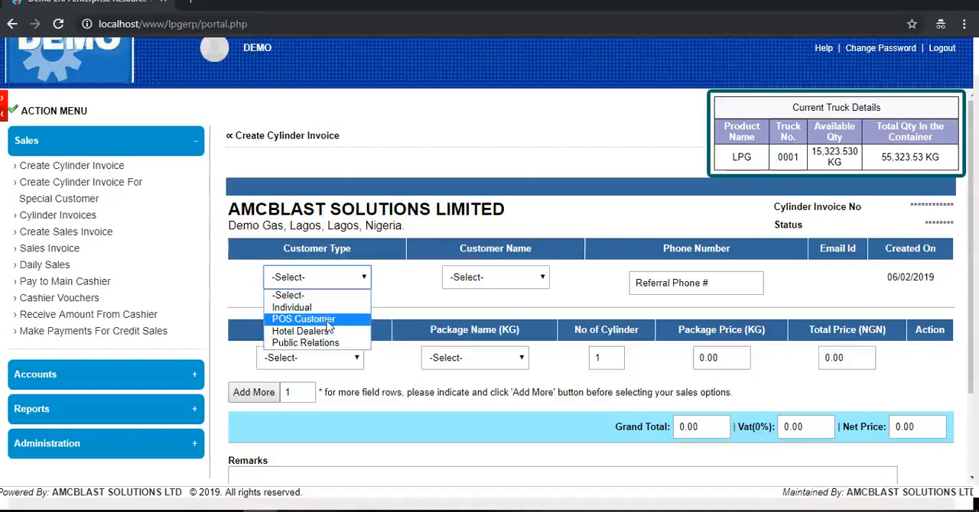
{"action": "left_click", "coordinate": [321, 333]}
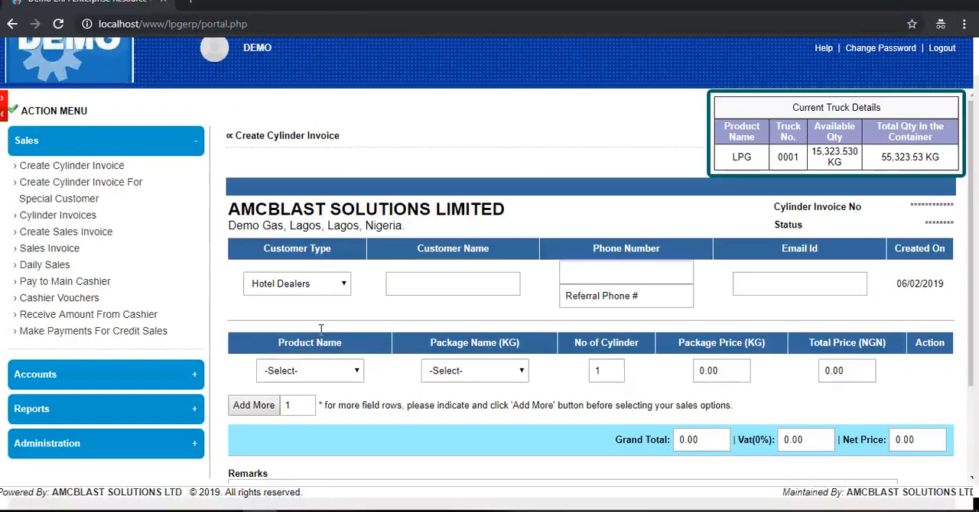
{"action": "left_click", "coordinate": [449, 287]}
{"action": "type", "text": "dan hotel"}
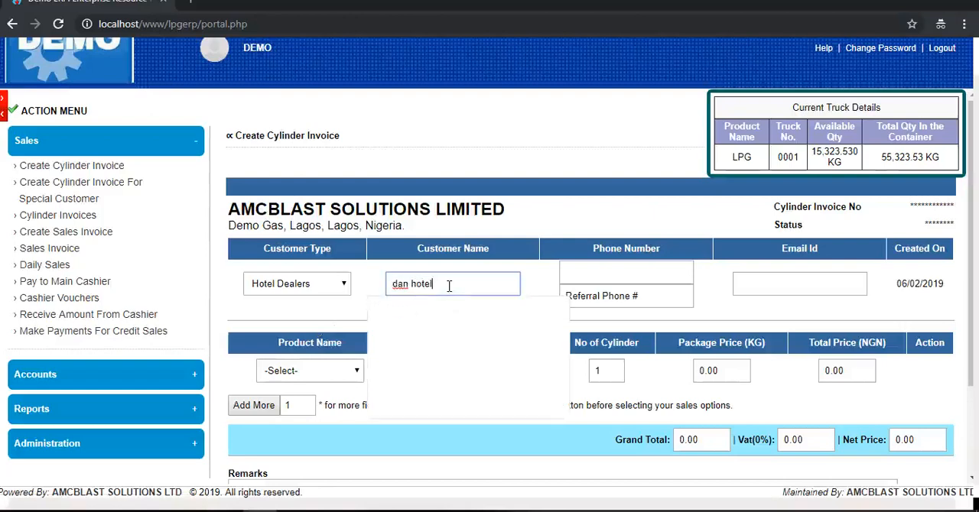
- Fill the hotel invoice's product row with LPG, the 25 KG package and 2 cylinders
{"action": "left_click", "coordinate": [351, 373]}
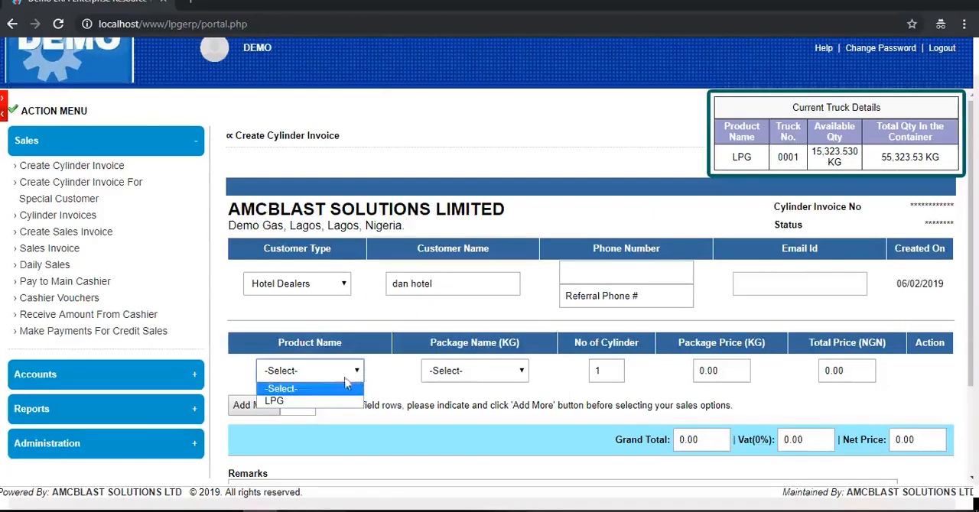
{"action": "left_click", "coordinate": [318, 401]}
{"action": "left_click", "coordinate": [450, 373]}
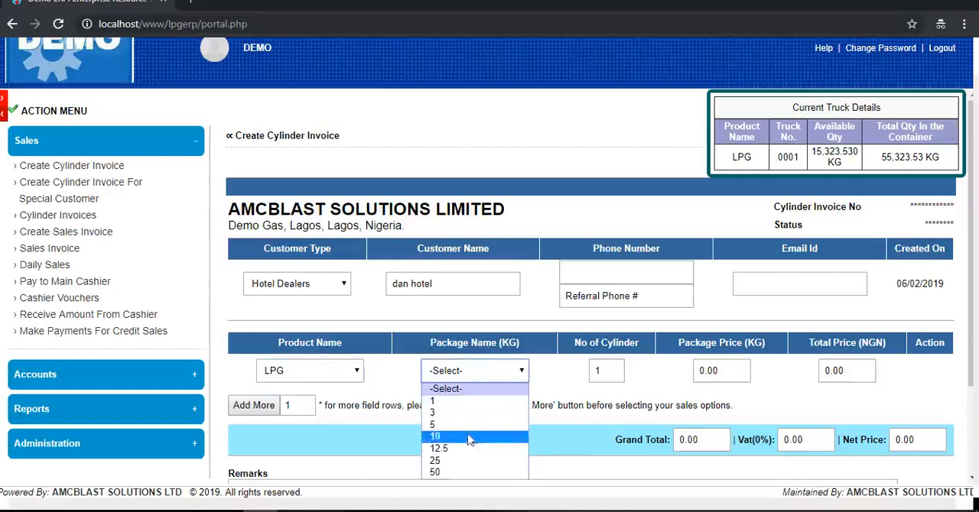
{"action": "left_click", "coordinate": [447, 461]}
{"action": "double_click", "coordinate": [599, 371]}
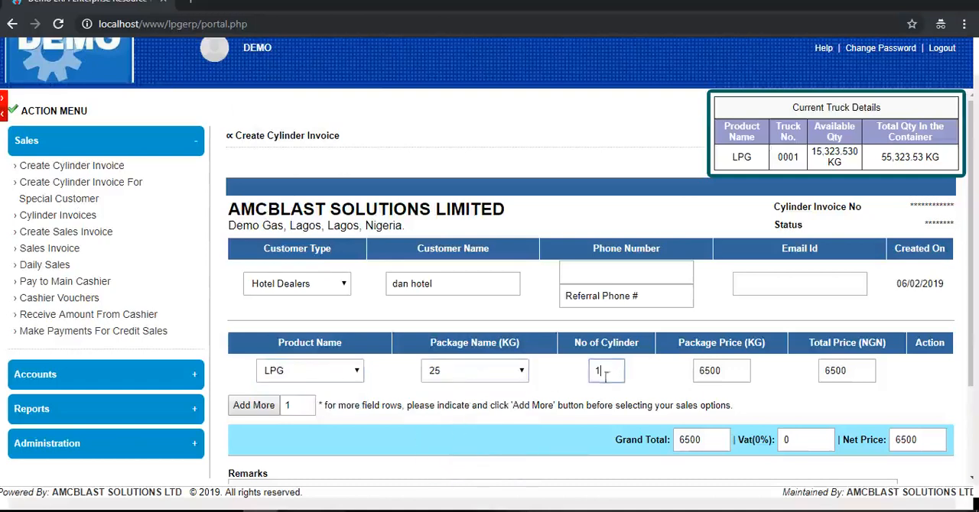
{"action": "left_click", "coordinate": [555, 381]}
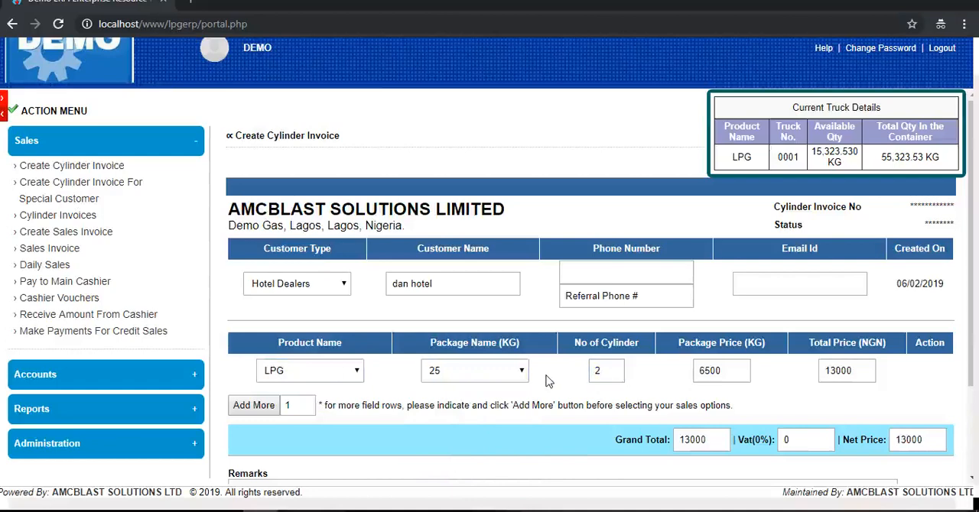
- Add one more product row to the hotel invoice, and reload a blank Create Cylinder Invoice form
{"action": "left_click", "coordinate": [255, 406]}
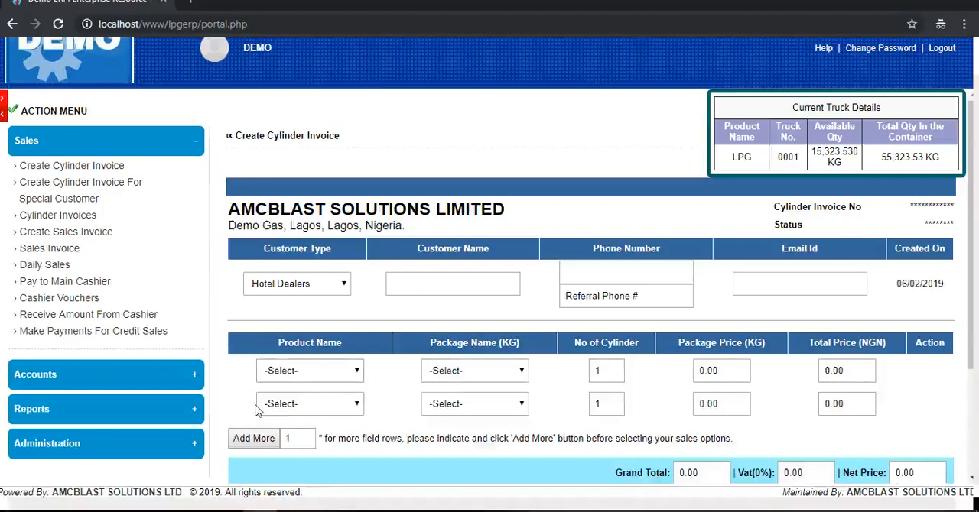
{"action": "left_click", "coordinate": [66, 173]}
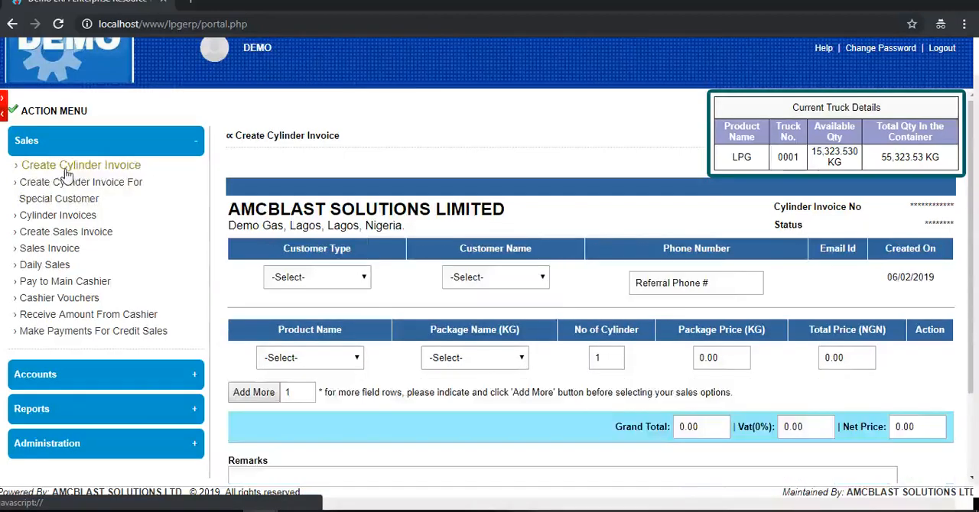
{"action": "left_click", "coordinate": [248, 398]}
{"action": "left_click", "coordinate": [357, 279]}
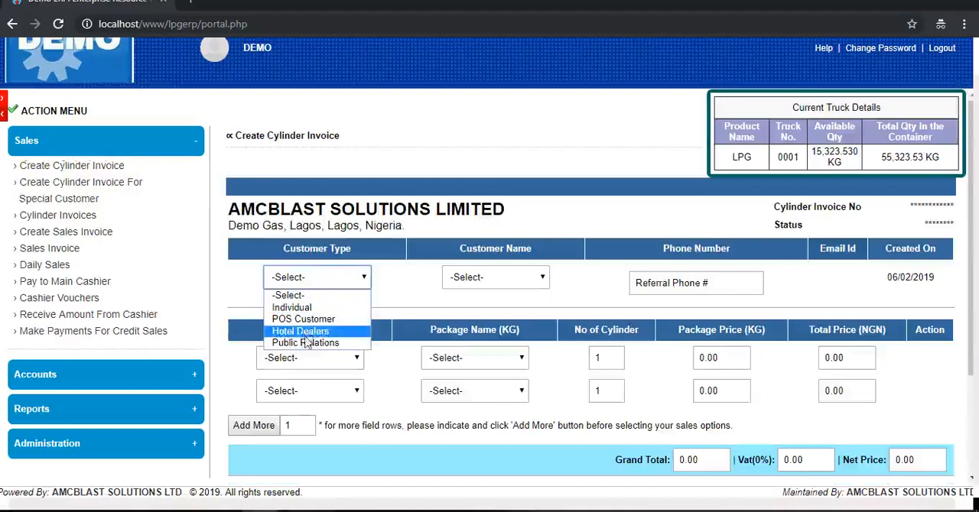
{"action": "left_click", "coordinate": [303, 319]}
{"action": "left_click", "coordinate": [497, 278]}
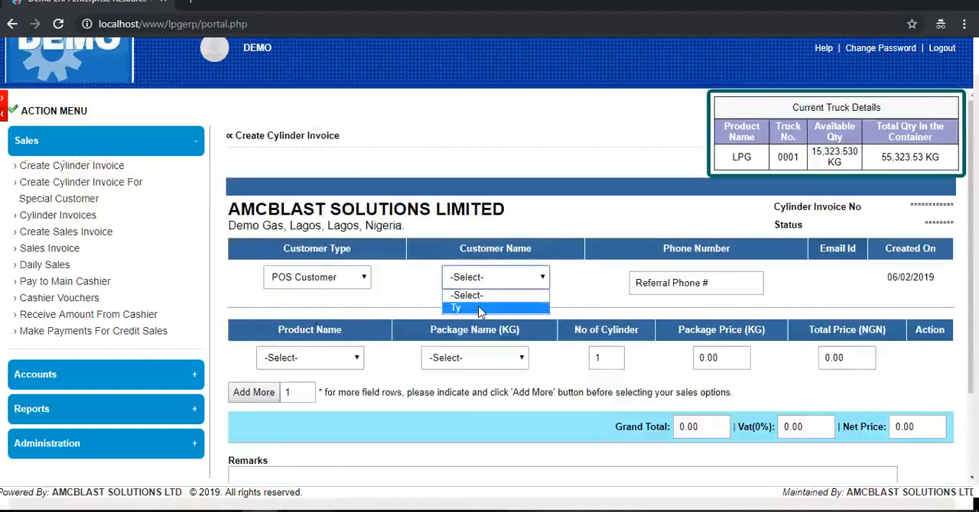
{"action": "left_click", "coordinate": [356, 280]}
- Set the cylinder invoice's customer type to Hotel Dealers and the customer name to "funke hotels"
{"action": "left_click", "coordinate": [357, 280]}
{"action": "left_click", "coordinate": [298, 330]}
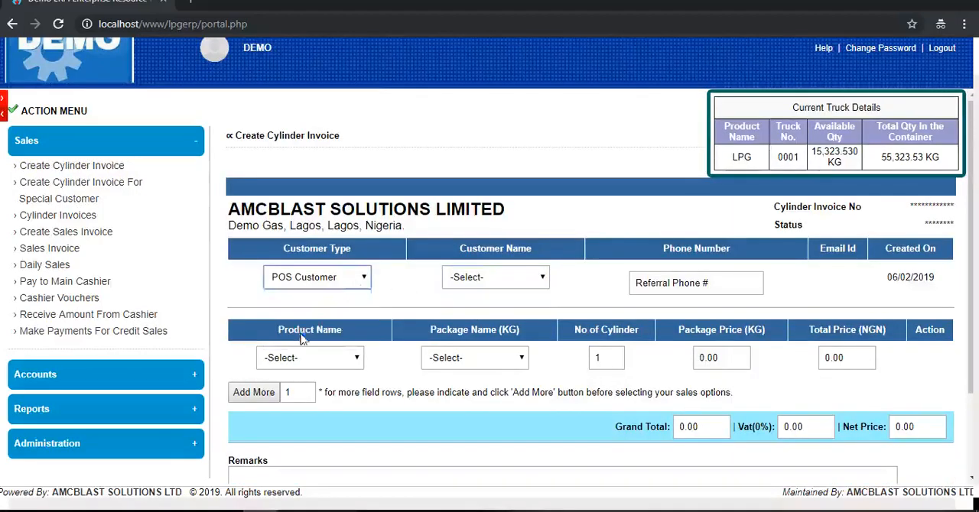
{"action": "left_click", "coordinate": [448, 283]}
{"action": "type", "text": "f"}
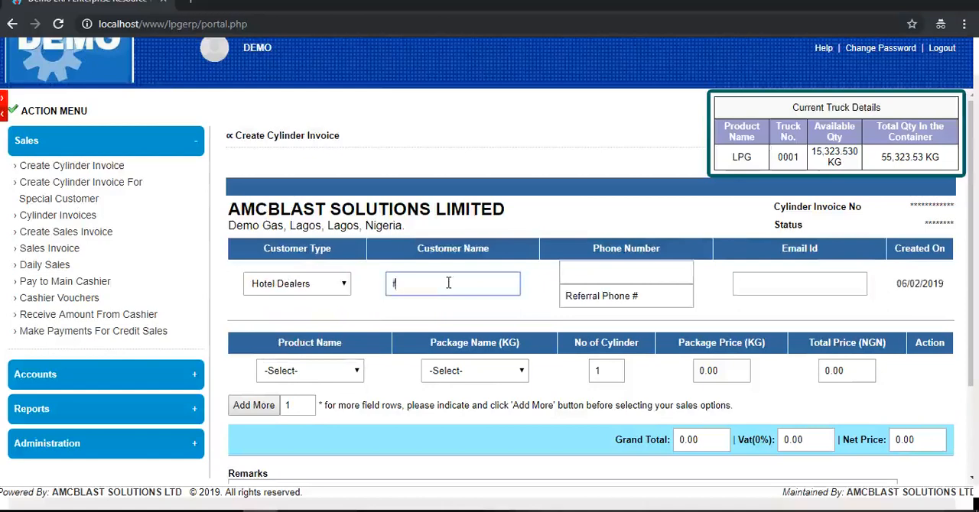
{"action": "type", "text": "unke hotels"}
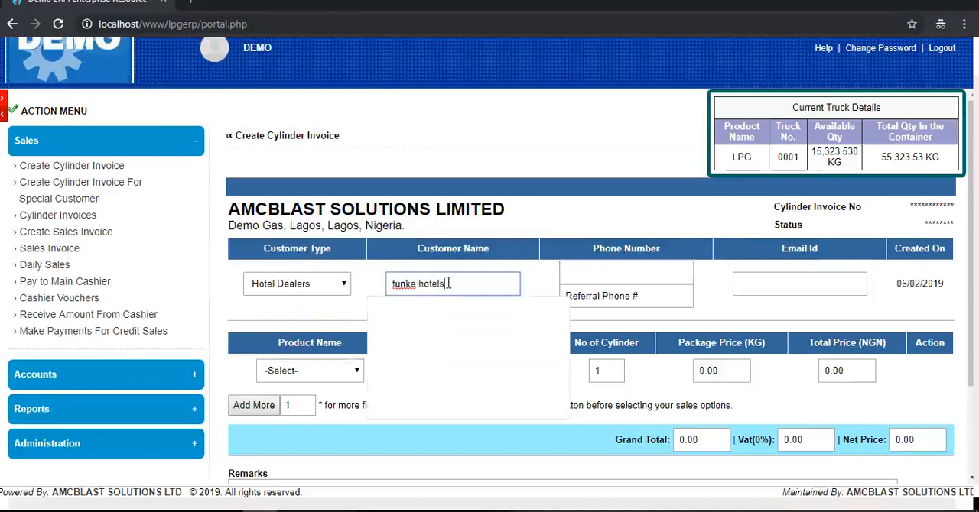
{"action": "left_click", "coordinate": [404, 349]}
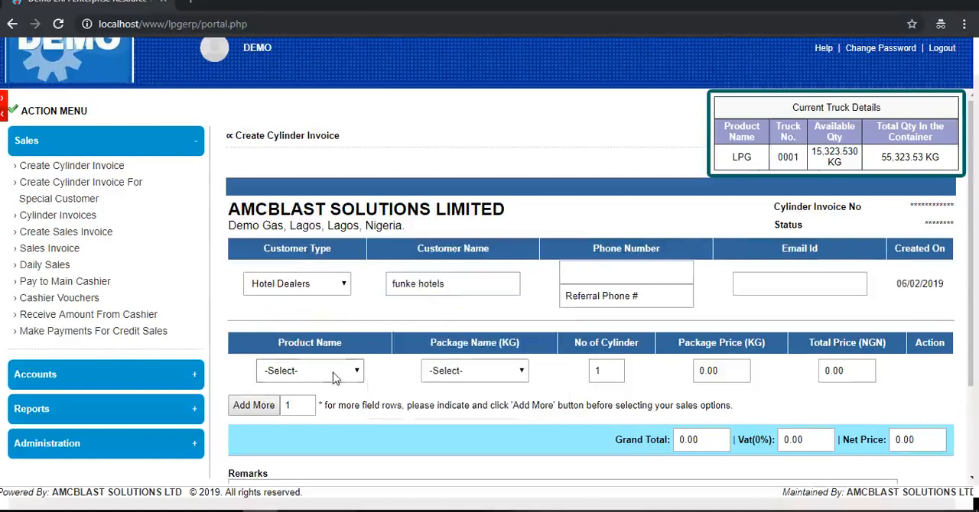
- Add one more product row to the cylinder invoice and enter the customer name "funke hotels" again
{"action": "scroll", "coordinate": [461, 338], "scroll_direction": "down", "scroll_amount": 3}
{"action": "left_click", "coordinate": [253, 284]}
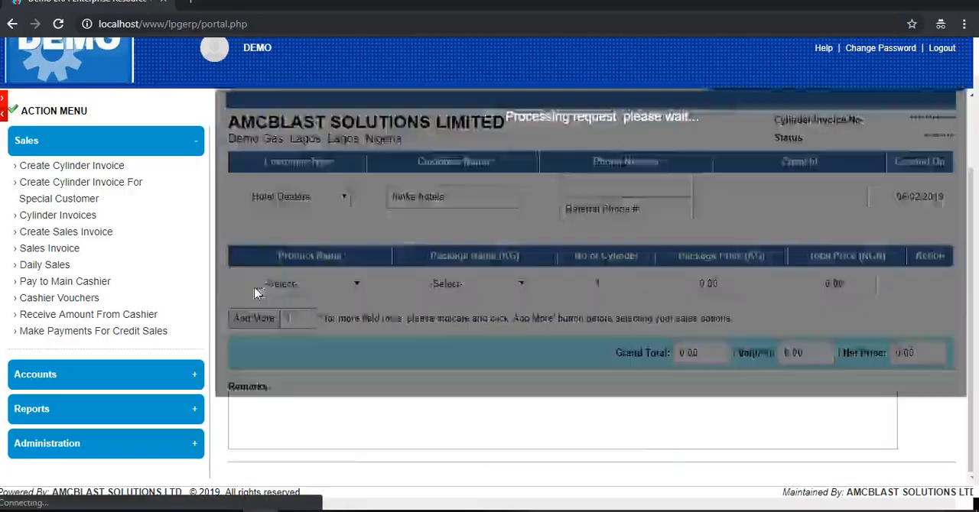
{"action": "left_click", "coordinate": [431, 284]}
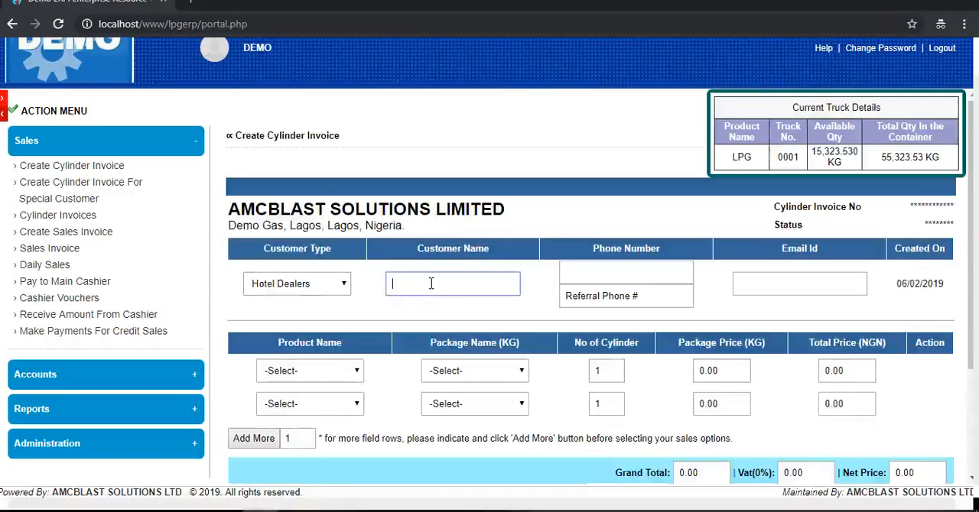
{"action": "type", "text": "funke"}
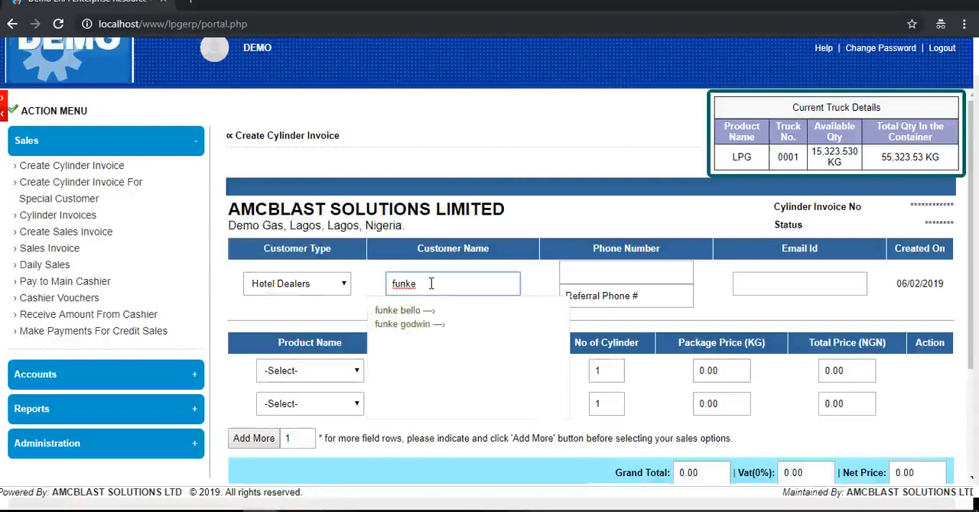
{"action": "type", "text": " h"}
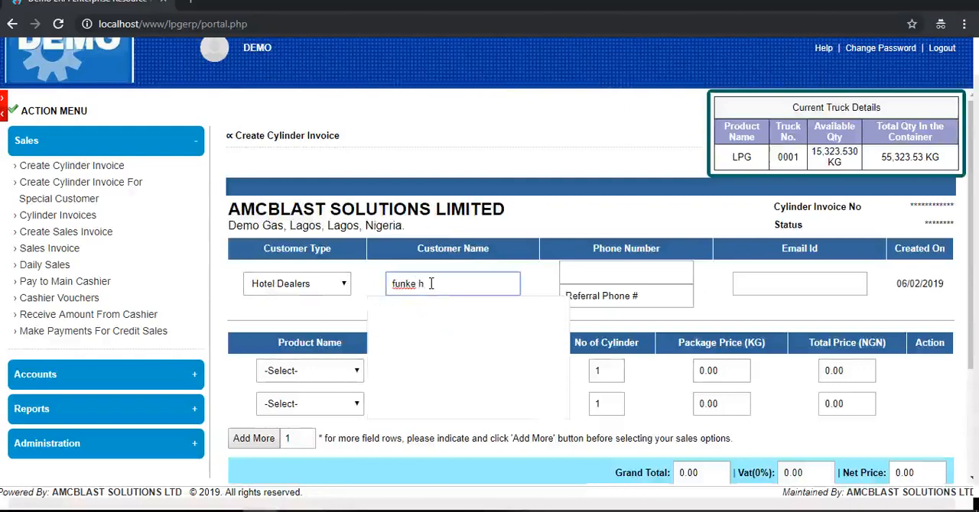
{"action": "type", "text": "otels"}
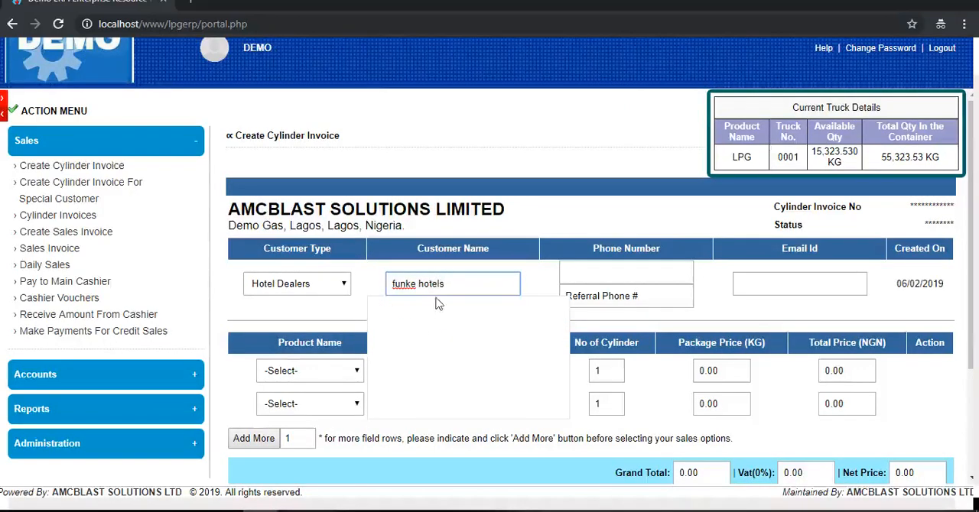
- Fill the first product row with LPG, the 12.5 KG package and 2 cylinders
{"action": "left_click", "coordinate": [323, 371]}
{"action": "left_click", "coordinate": [290, 400]}
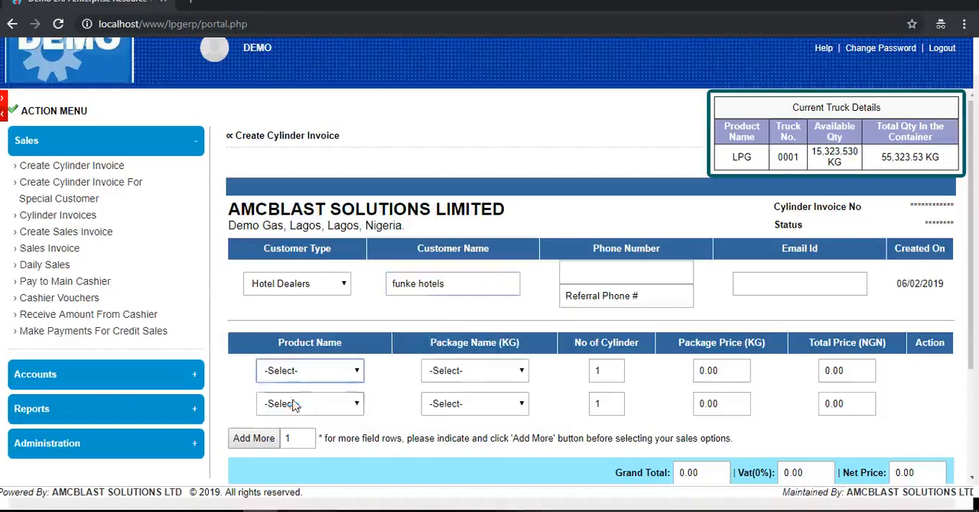
{"action": "left_click", "coordinate": [474, 371]}
{"action": "left_click", "coordinate": [454, 449]}
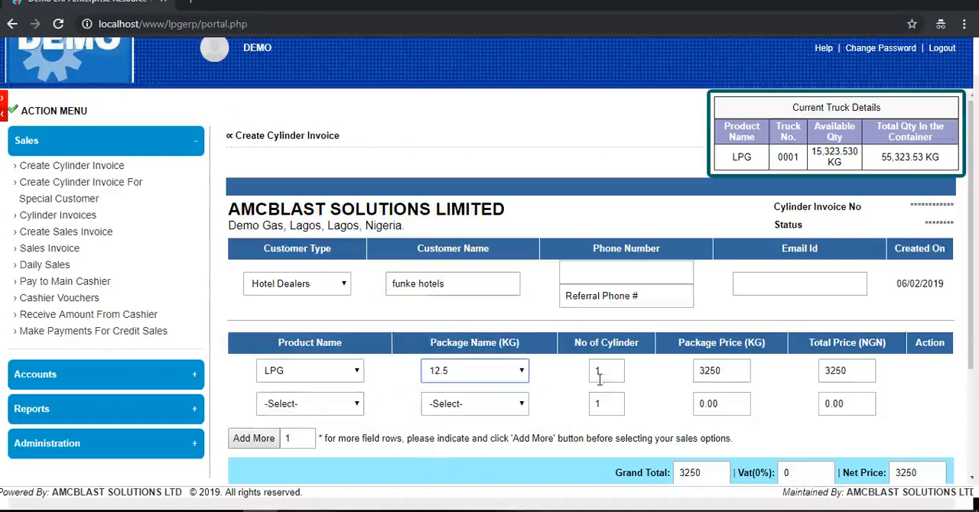
{"action": "double_click", "coordinate": [597, 372]}
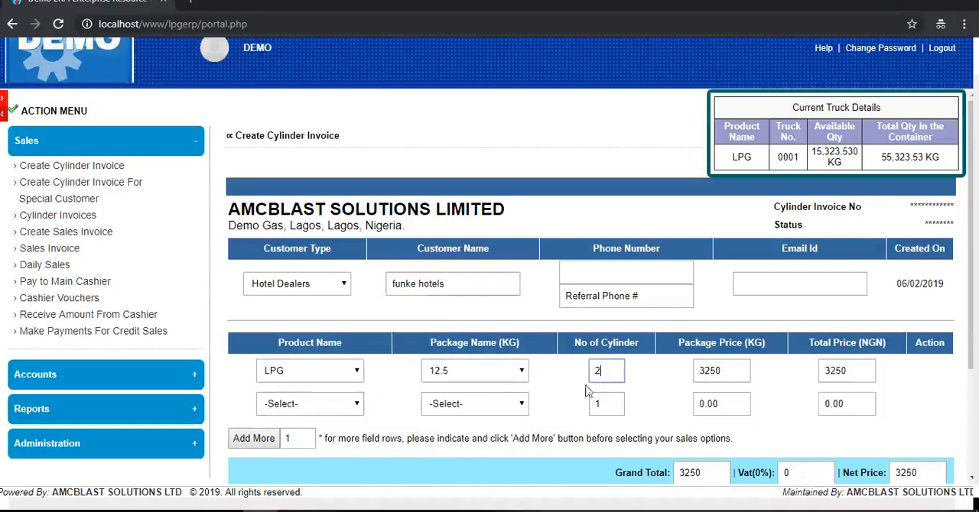
{"action": "left_click", "coordinate": [586, 392]}
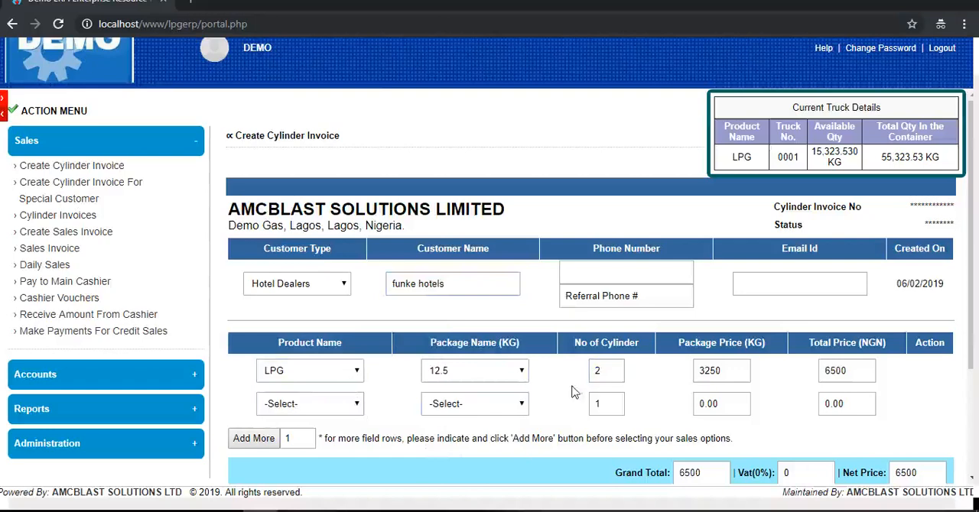
- Fill the second product row with LPG, the 25 KG package and 3 cylinders
{"action": "left_click", "coordinate": [329, 408]}
{"action": "left_click", "coordinate": [306, 434]}
{"action": "left_click", "coordinate": [454, 403]}
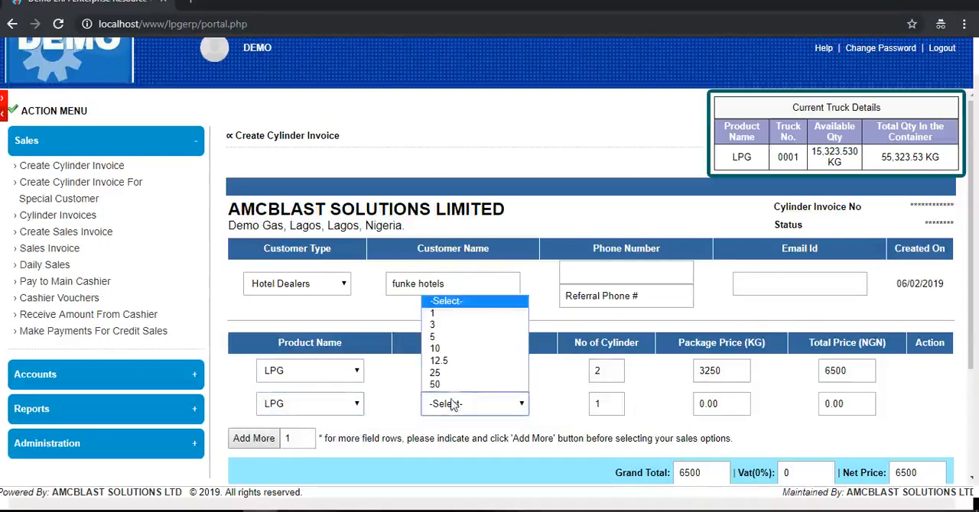
{"action": "left_click", "coordinate": [458, 373]}
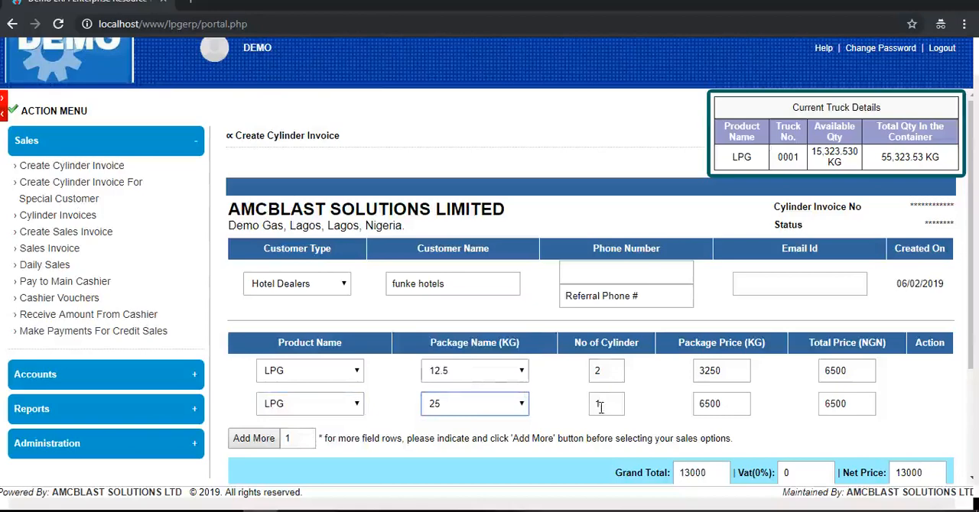
{"action": "double_click", "coordinate": [598, 408]}
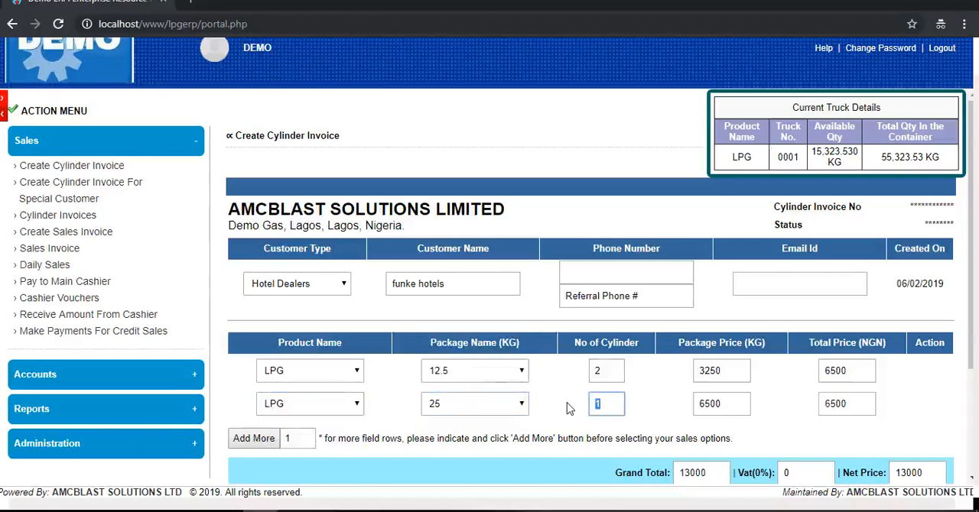
{"action": "left_click", "coordinate": [565, 408]}
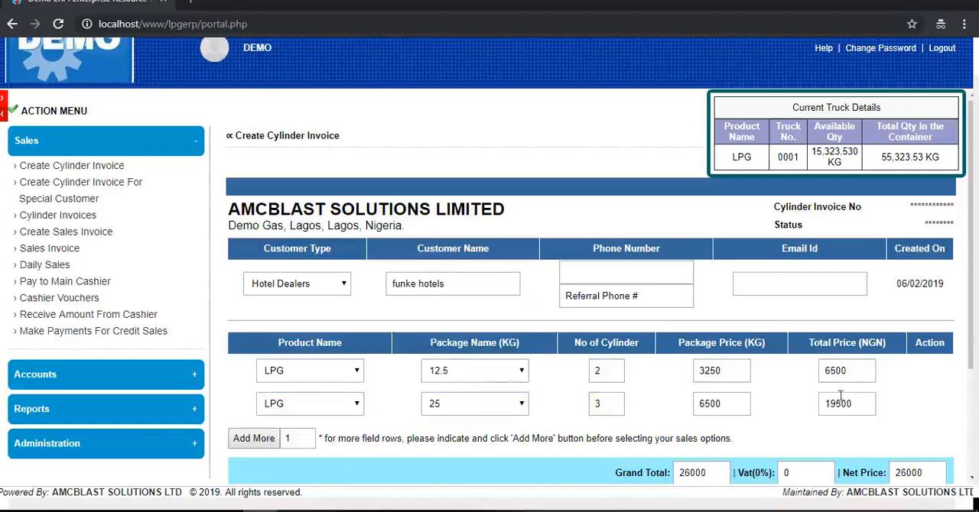
- Create the cylinder invoice for Funke Hotels and review its order details and totals
{"action": "scroll", "coordinate": [755, 406], "scroll_direction": "down", "scroll_amount": 3}
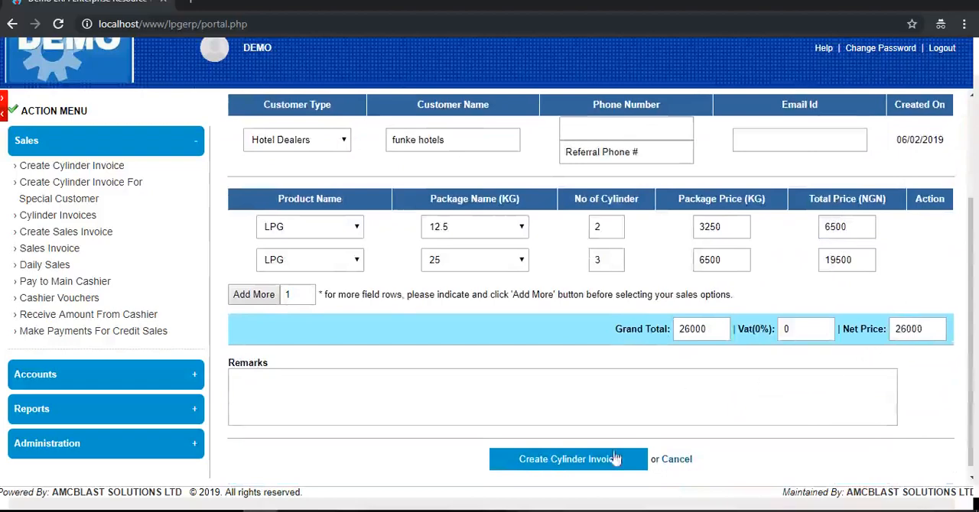
{"action": "left_click", "coordinate": [592, 459]}
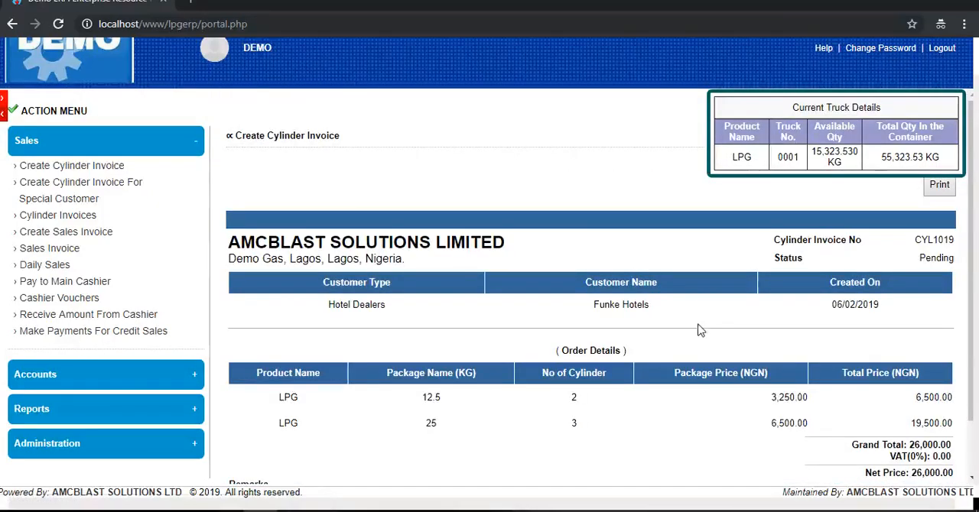
{"action": "scroll", "coordinate": [698, 331], "scroll_direction": "down", "scroll_amount": 2}
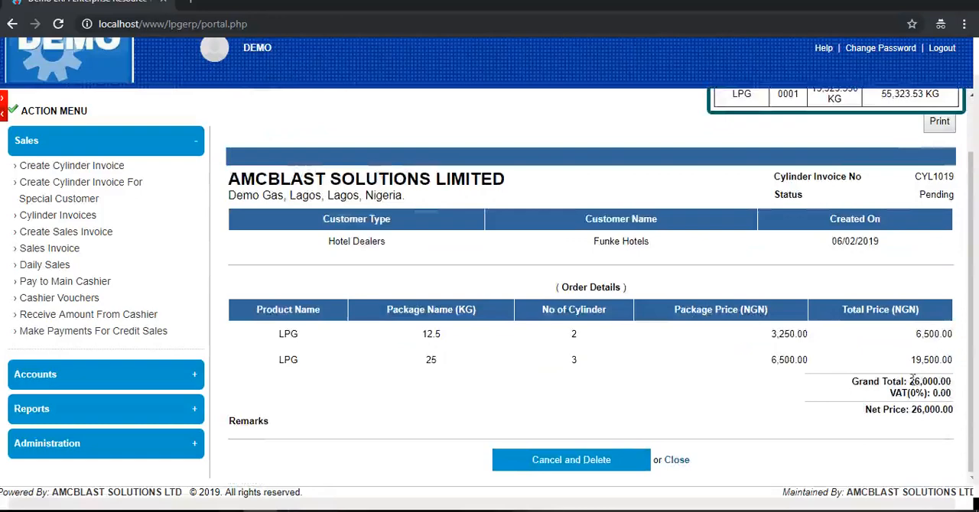
{"action": "scroll", "coordinate": [842, 362], "scroll_direction": "up", "scroll_amount": 2}
- Open the cylinder invoice's print version, cancel printing, review the customer, status and order details, and close it
{"action": "left_click", "coordinate": [944, 190]}
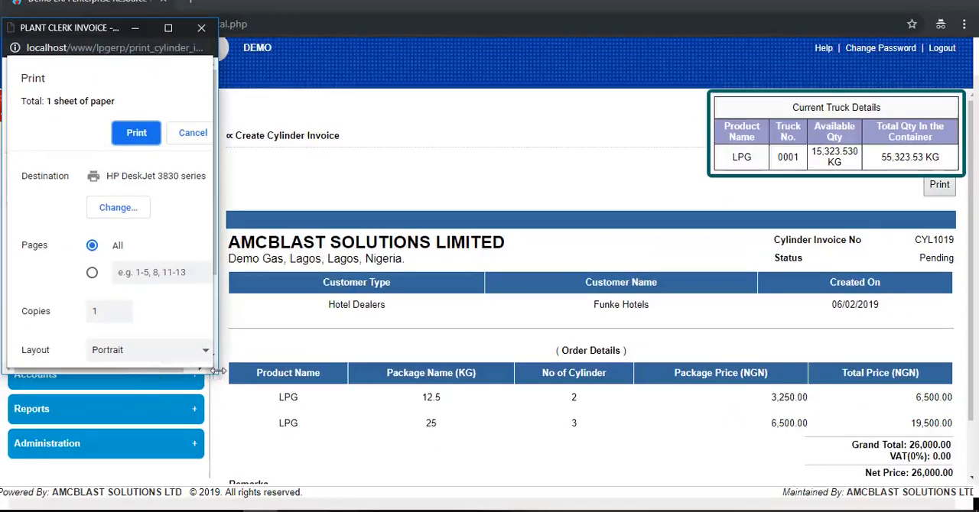
{"action": "left_click_drag", "start_coordinate": [218, 371], "coordinate": [236, 374]}
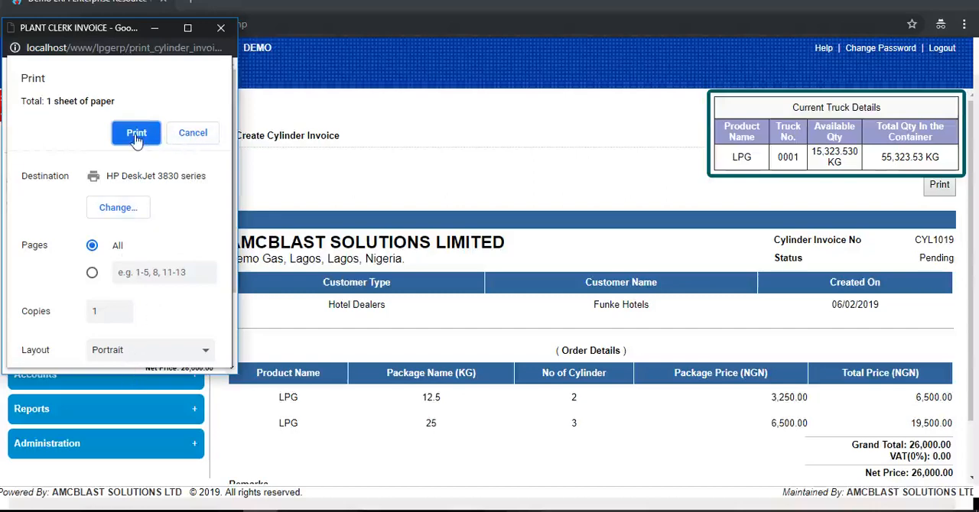
{"action": "left_click", "coordinate": [193, 133]}
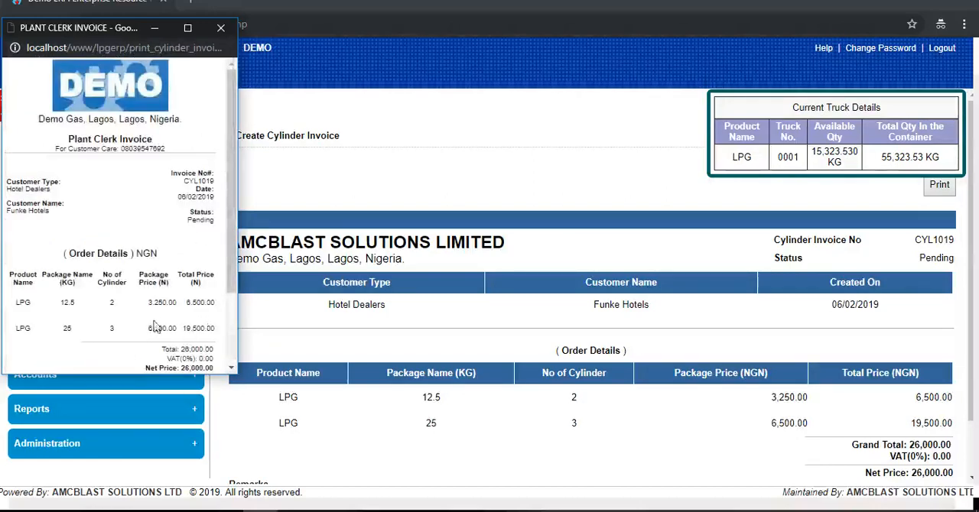
{"action": "scroll", "coordinate": [198, 315], "scroll_direction": "down", "scroll_amount": 3}
{"action": "scroll", "coordinate": [197, 299], "scroll_direction": "up", "scroll_amount": 3}
{"action": "scroll", "coordinate": [198, 295], "scroll_direction": "up", "scroll_amount": 1}
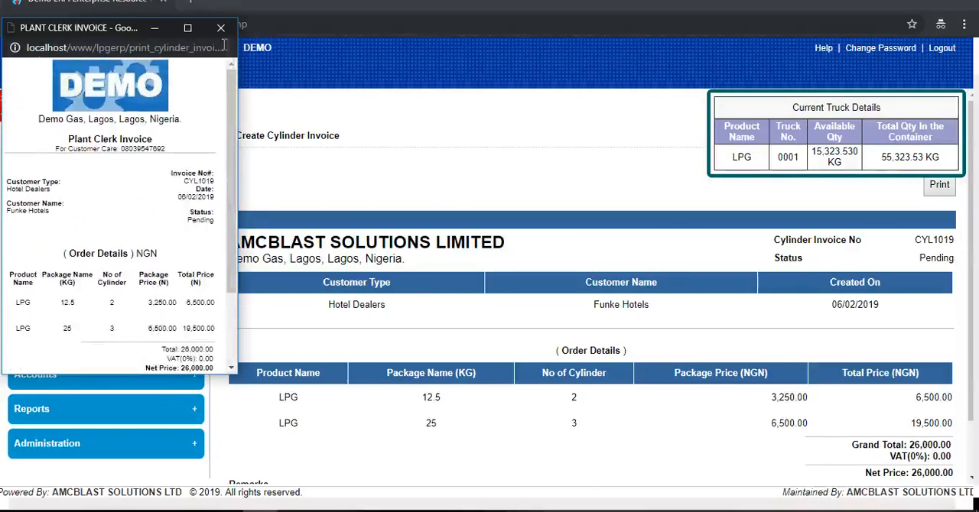
{"action": "left_click_drag", "start_coordinate": [216, 220], "coordinate": [202, 221]}
{"action": "left_click", "coordinate": [220, 27]}
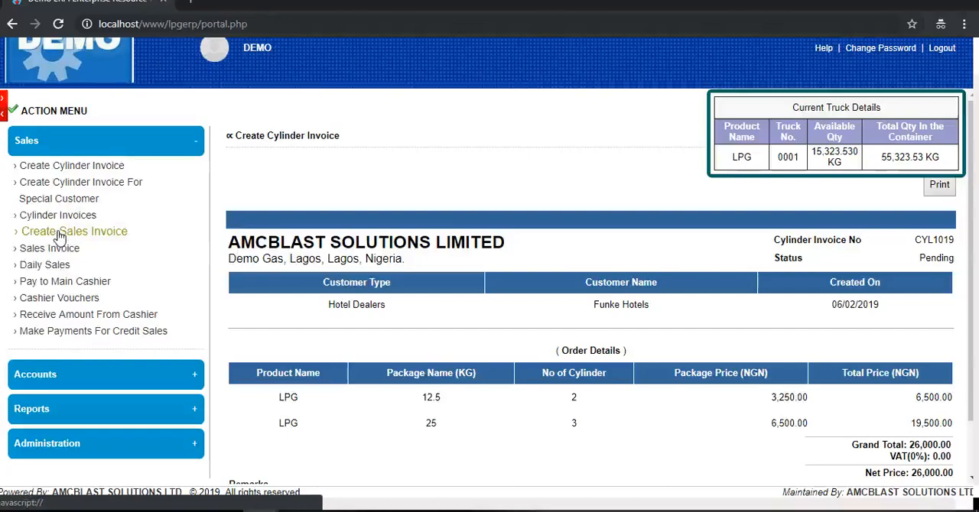
- Convert the pending Funke Hotels cylinder invoice to a sales invoice and collect its payment
{"action": "left_click", "coordinate": [60, 234]}
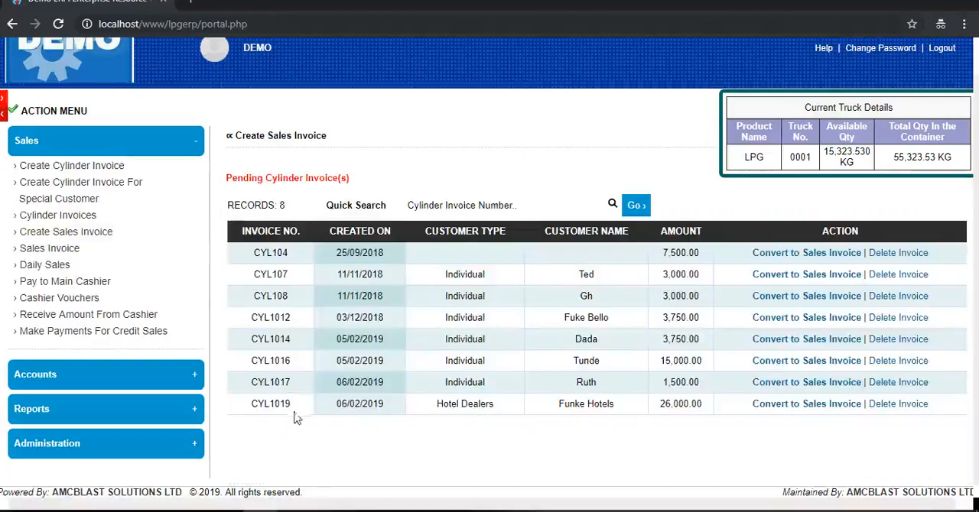
{"action": "left_click", "coordinate": [815, 406]}
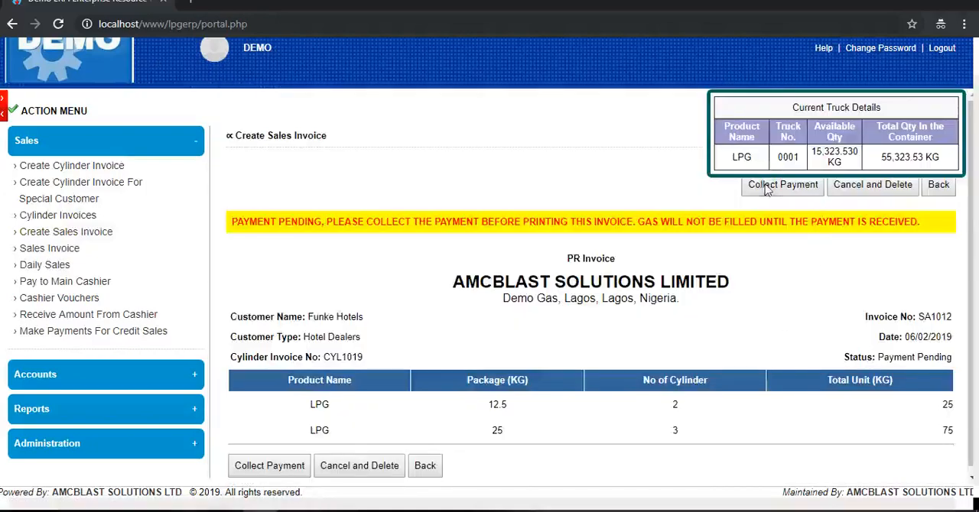
{"action": "left_click", "coordinate": [767, 187]}
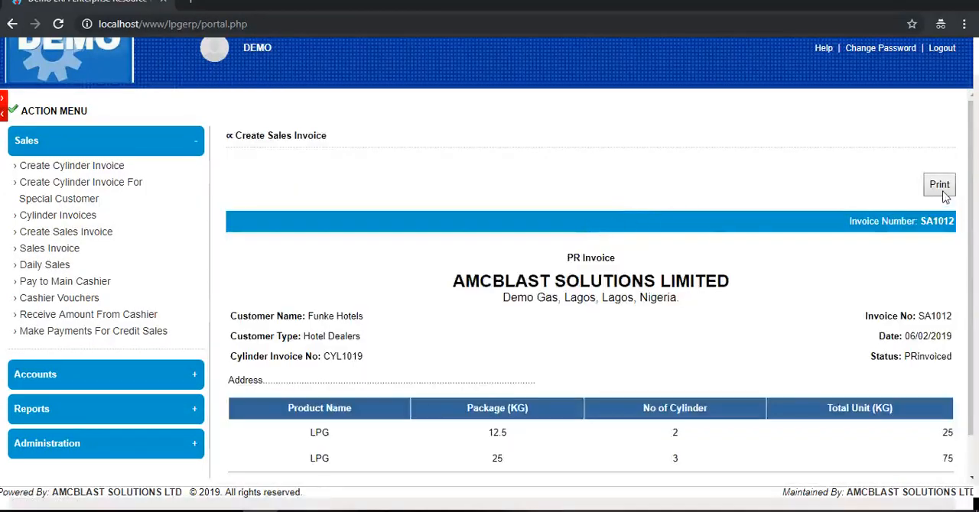
- Open the Funke Hotels sales invoice's print version, cancel printing, review its payment status and order details, and close it
{"action": "left_click", "coordinate": [941, 188]}
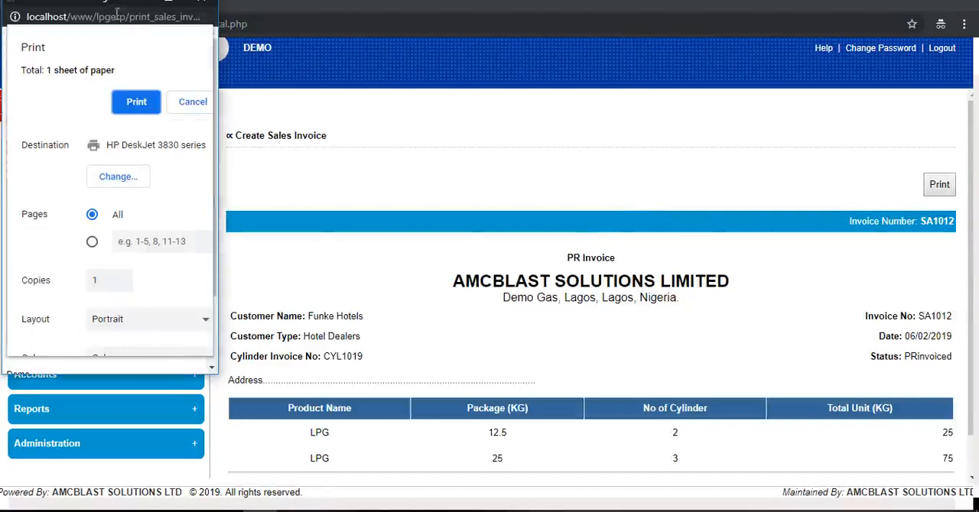
{"action": "left_click_drag", "start_coordinate": [134, 3], "coordinate": [134, 44]}
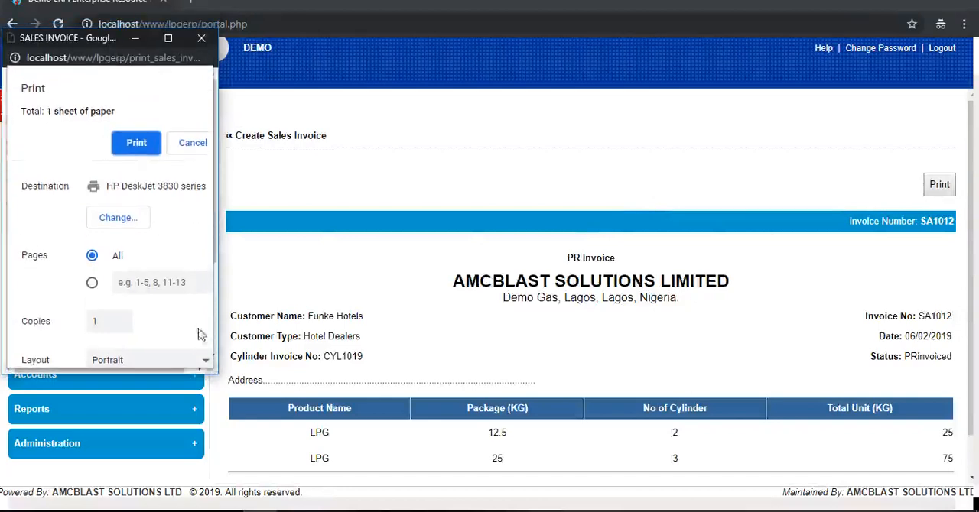
{"action": "left_click", "coordinate": [193, 144]}
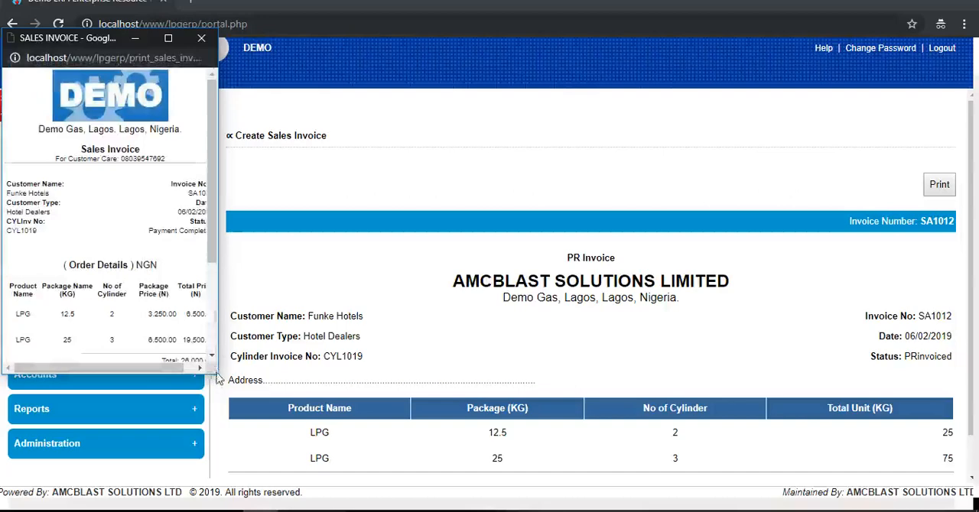
{"action": "left_click_drag", "start_coordinate": [218, 377], "coordinate": [253, 403]}
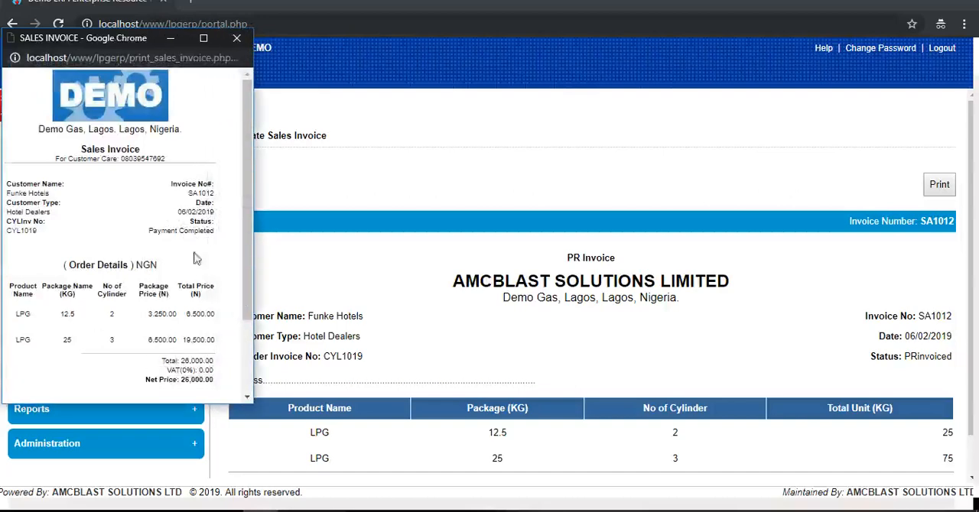
{"action": "left_click", "coordinate": [237, 39]}
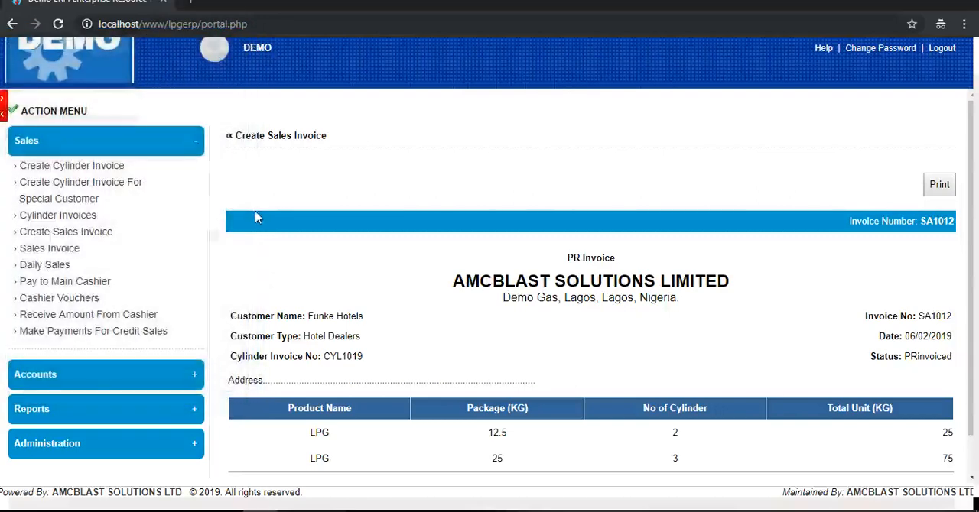
- Review the daily sales and start a special-customer cylinder invoice, setting the type to Special Customer and choosing the customer's name
{"action": "left_click", "coordinate": [48, 267]}
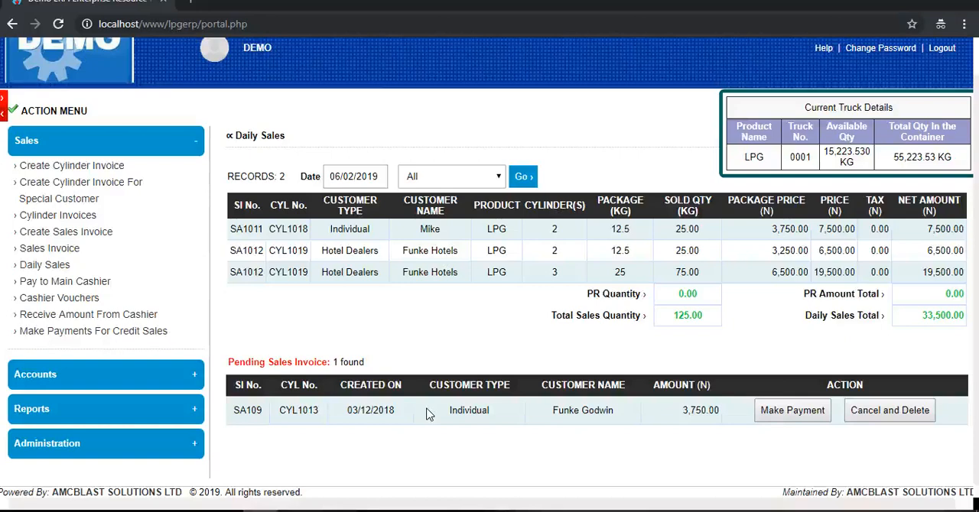
{"action": "left_click", "coordinate": [72, 188]}
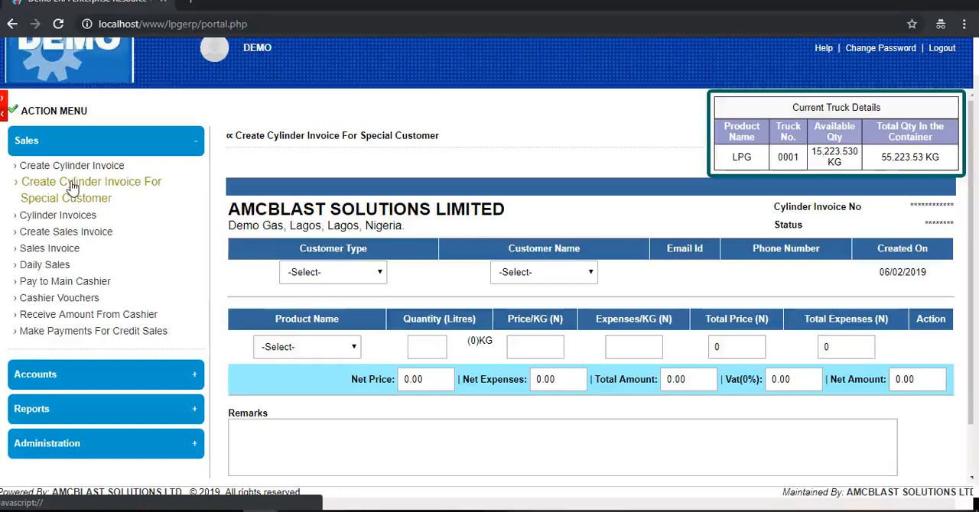
{"action": "left_click", "coordinate": [321, 269]}
{"action": "left_click", "coordinate": [352, 302]}
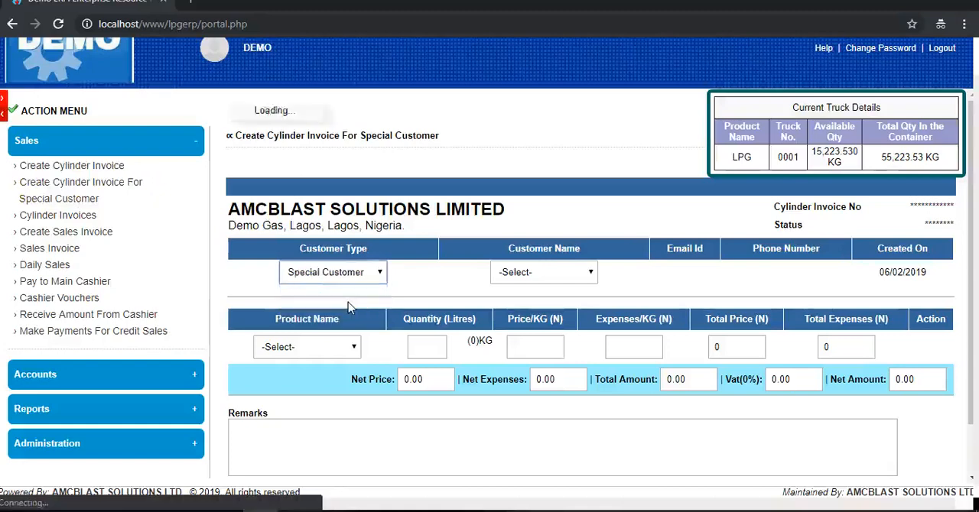
{"action": "left_click", "coordinate": [578, 280]}
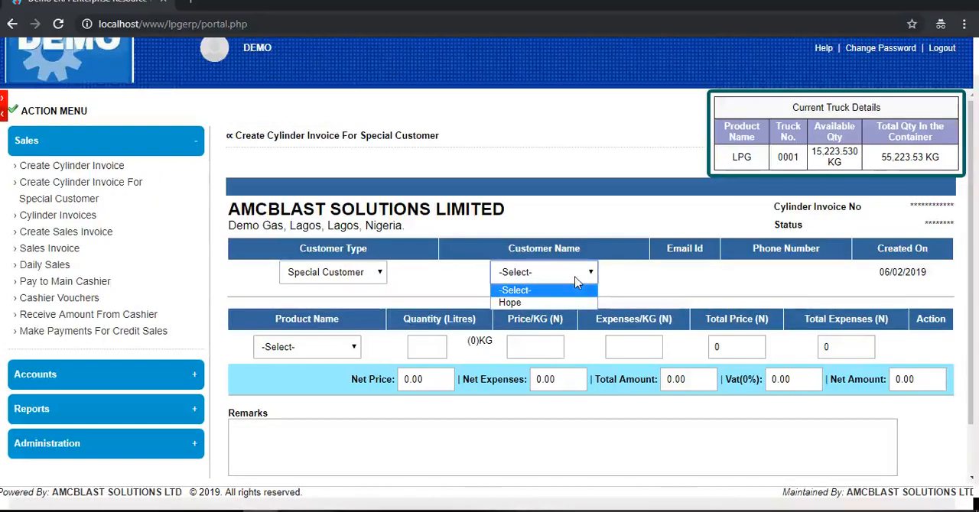
{"action": "left_click", "coordinate": [563, 303]}
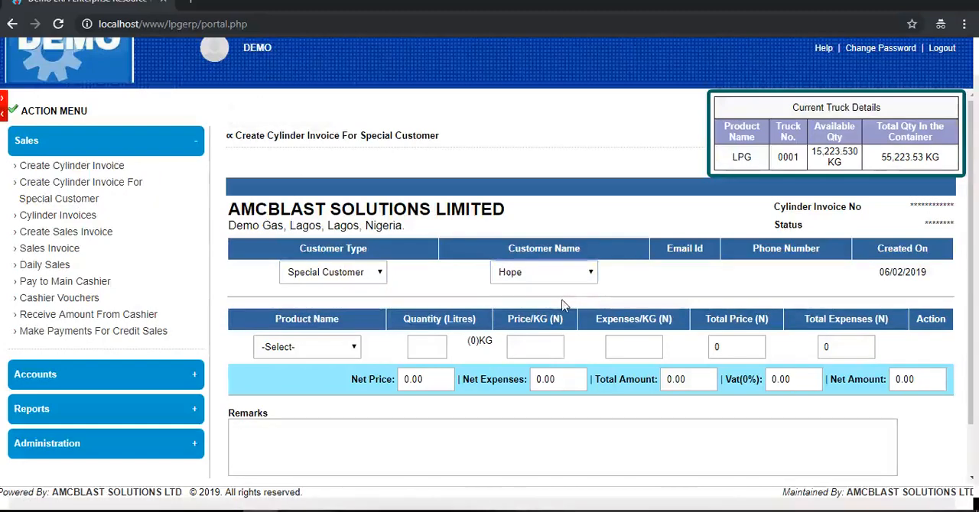
- Set the invoice's product to LPG with a quantity of 21.25 litres
{"action": "left_click", "coordinate": [360, 350]}
{"action": "left_click", "coordinate": [317, 379]}
{"action": "left_click", "coordinate": [434, 354]}
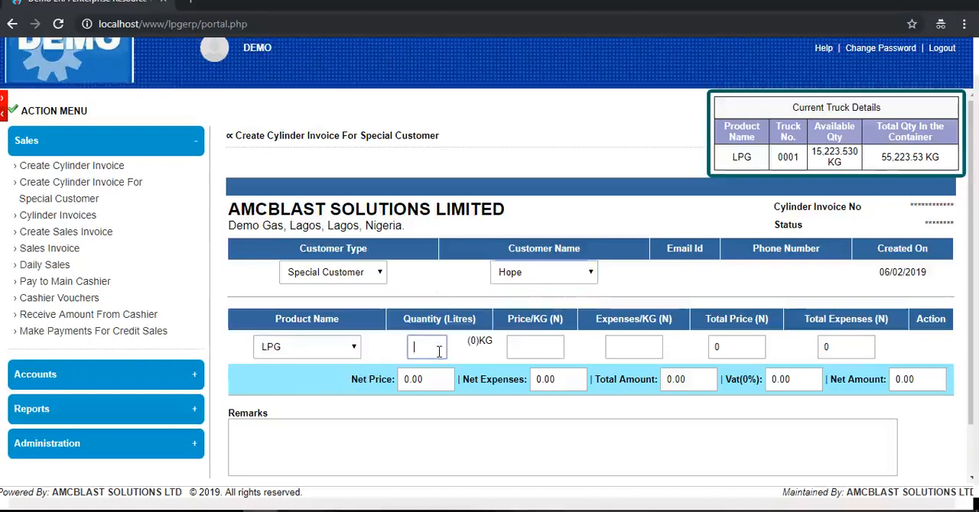
{"action": "type", "text": "21.25"}
{"action": "left_click", "coordinate": [472, 358]}
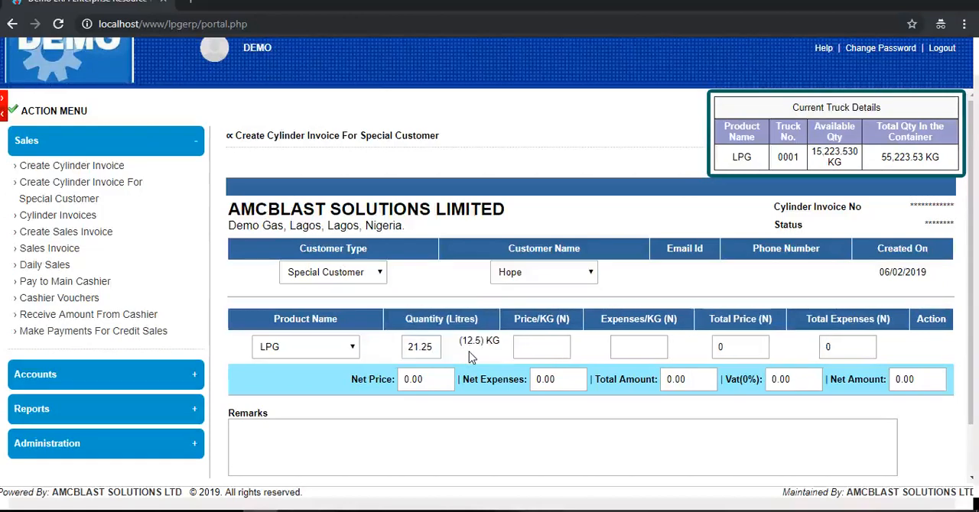
- Enter an LPG price of 200 N per KG and revise it to 220 N per KG
{"action": "left_click", "coordinate": [535, 344]}
{"action": "type", "text": "200"}
{"action": "left_click", "coordinate": [601, 359]}
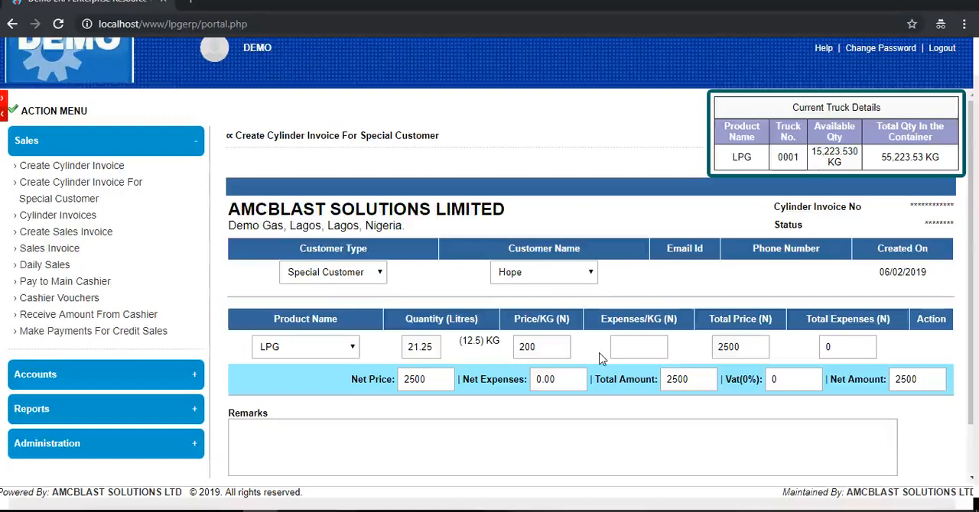
{"action": "left_click_drag", "start_coordinate": [559, 347], "coordinate": [525, 355]}
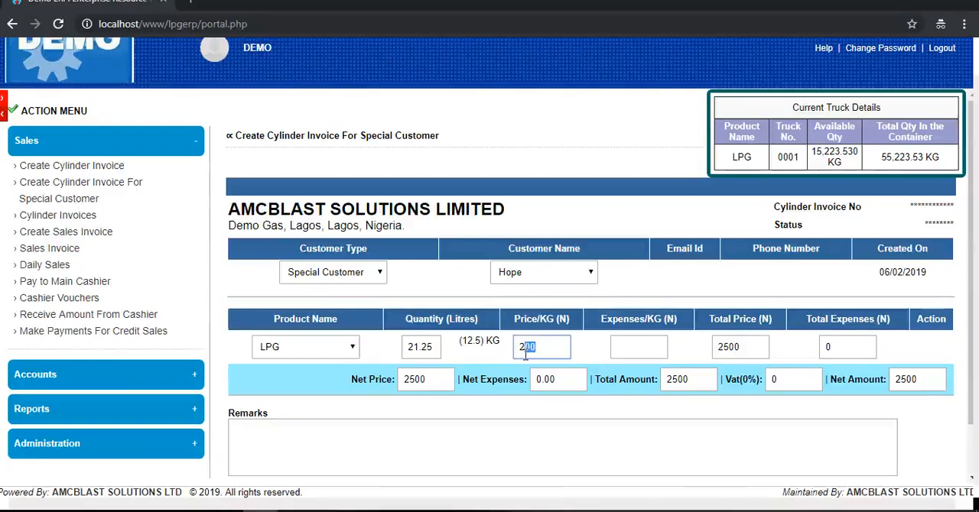
{"action": "type", "text": "20"}
{"action": "left_click", "coordinate": [620, 334]}
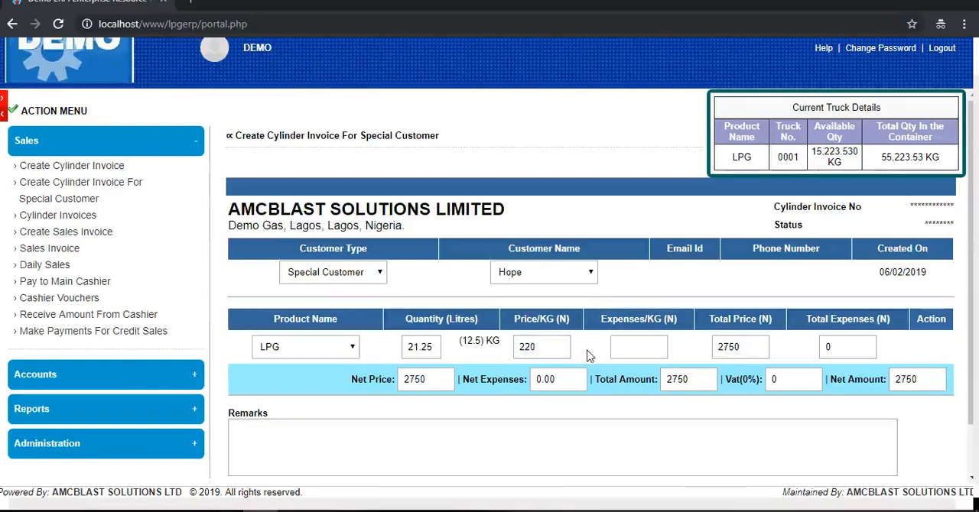
- Set the LPG expenses to 5 N per KG and create the special customer's cylinder invoice
{"action": "left_click", "coordinate": [638, 344]}
{"action": "type", "text": "5"}
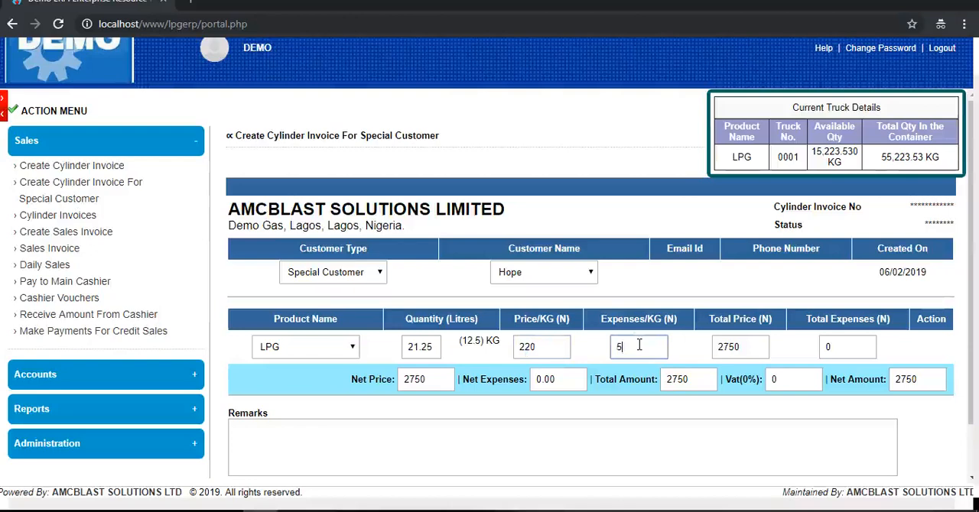
{"action": "left_click", "coordinate": [591, 351]}
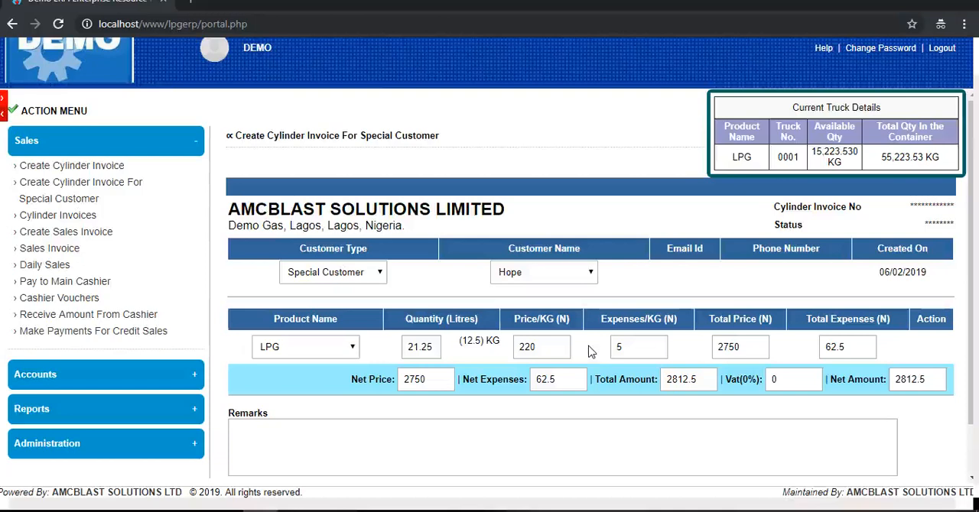
{"action": "scroll", "coordinate": [591, 351], "scroll_direction": "down", "scroll_amount": 2}
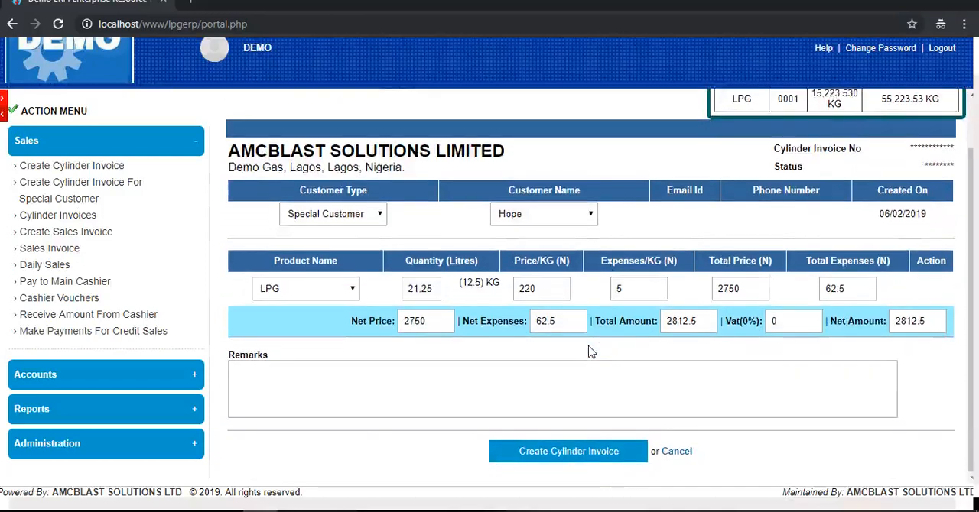
{"action": "left_click", "coordinate": [579, 457]}
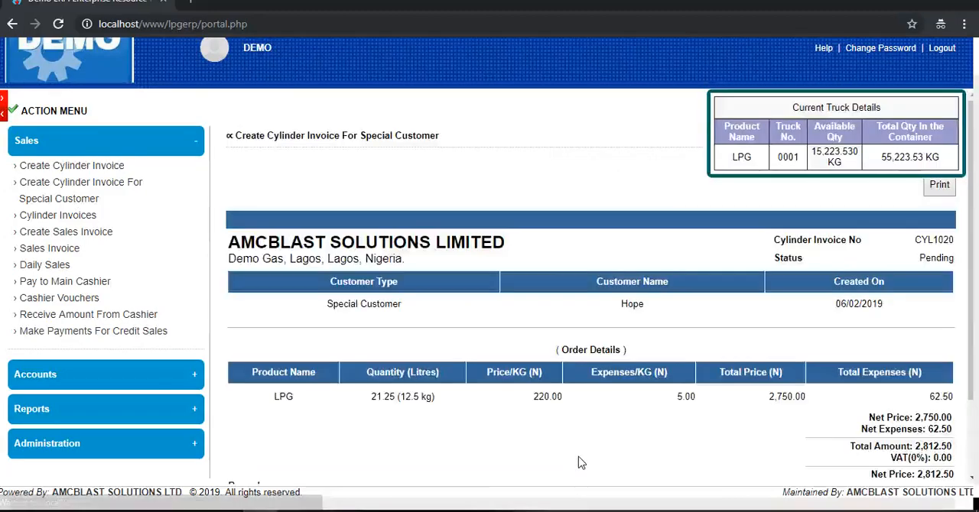
- Open the special customer's cylinder invoice print version, cancel printing, widen the window to examine the order details, and close it
{"action": "left_click", "coordinate": [939, 185]}
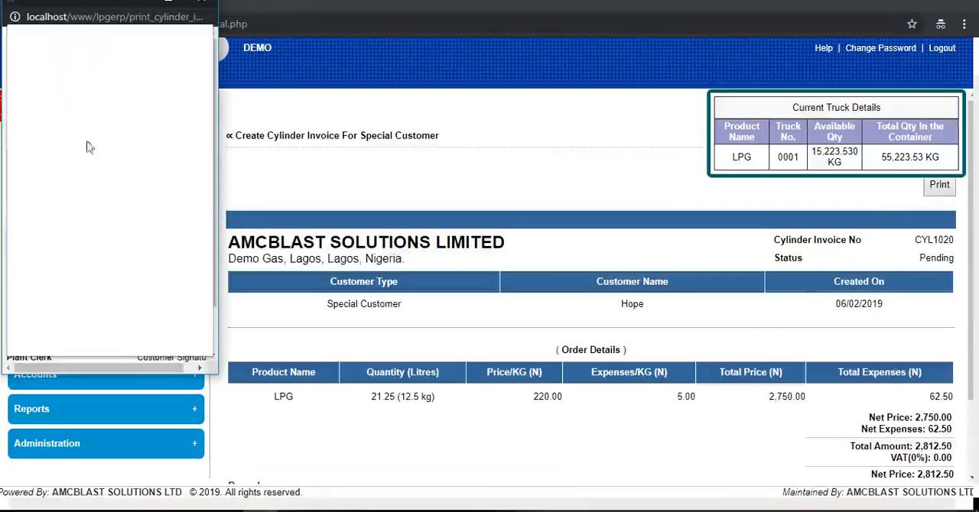
{"action": "left_click", "coordinate": [192, 102]}
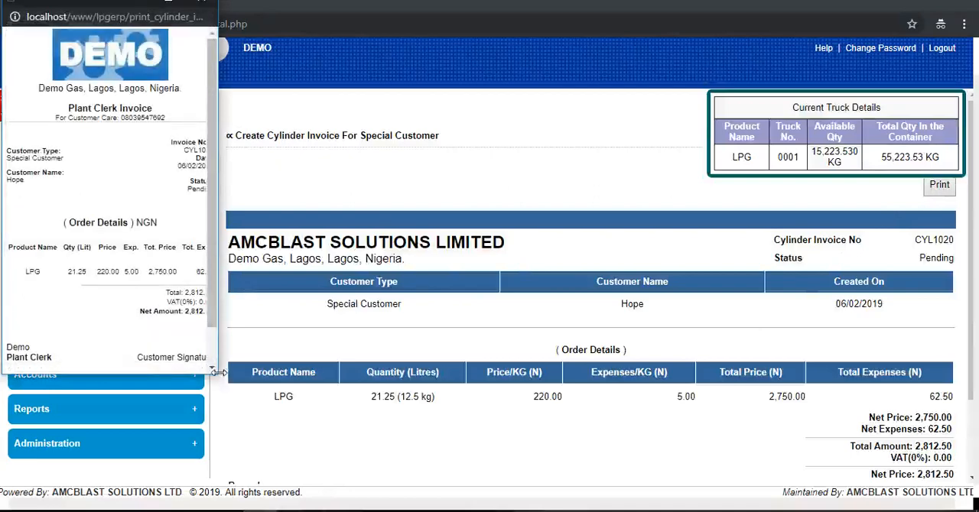
{"action": "left_click_drag", "start_coordinate": [218, 373], "coordinate": [243, 375]}
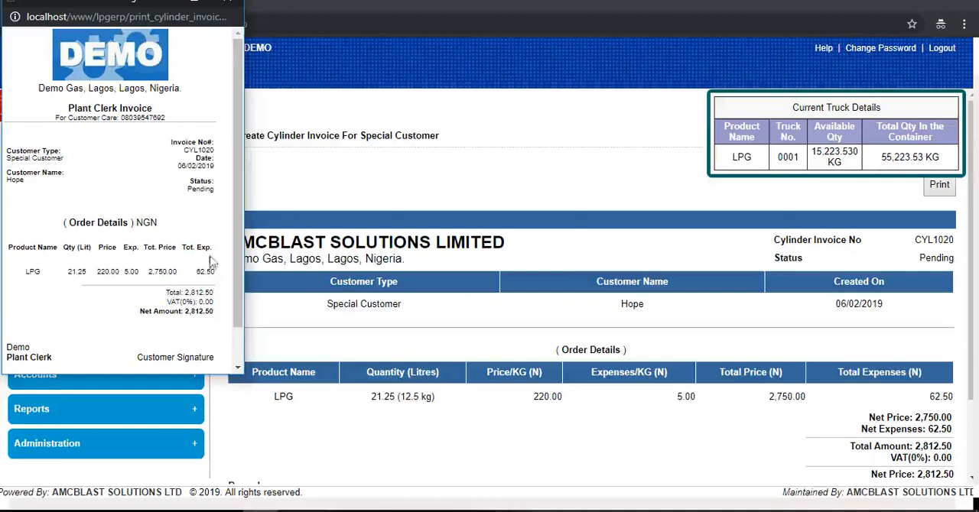
{"action": "left_click", "coordinate": [228, 2]}
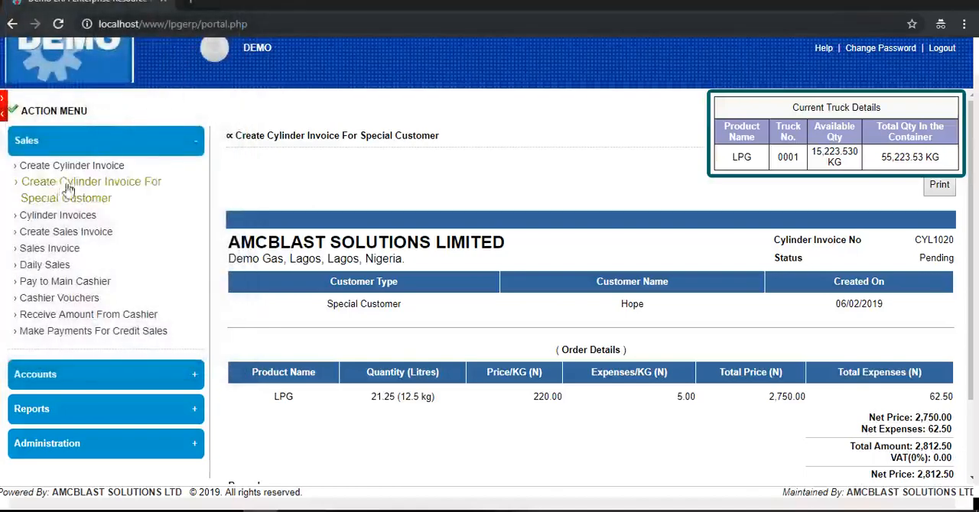
- Convert the special customer's pending cylinder invoice to a sales invoice and collect its payment
{"action": "left_click", "coordinate": [58, 238]}
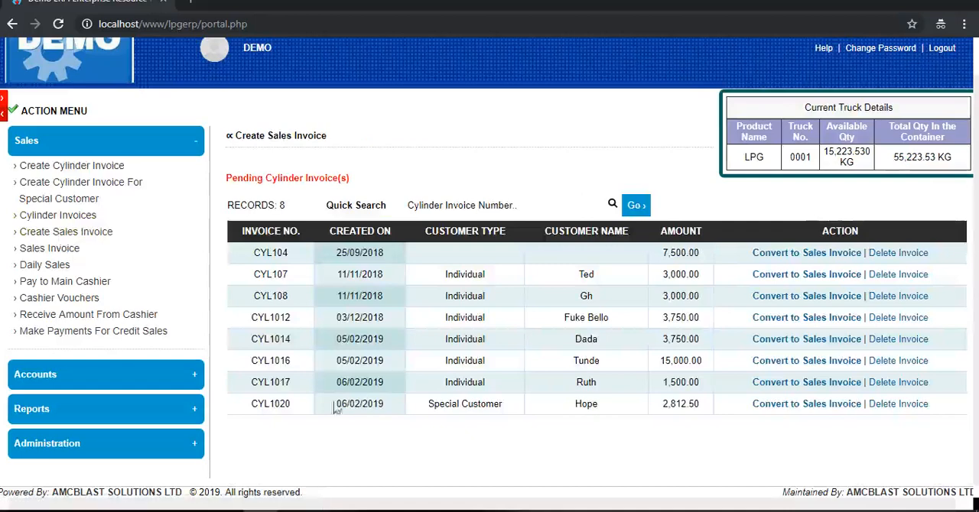
{"action": "left_click_drag", "start_coordinate": [253, 405], "coordinate": [903, 416]}
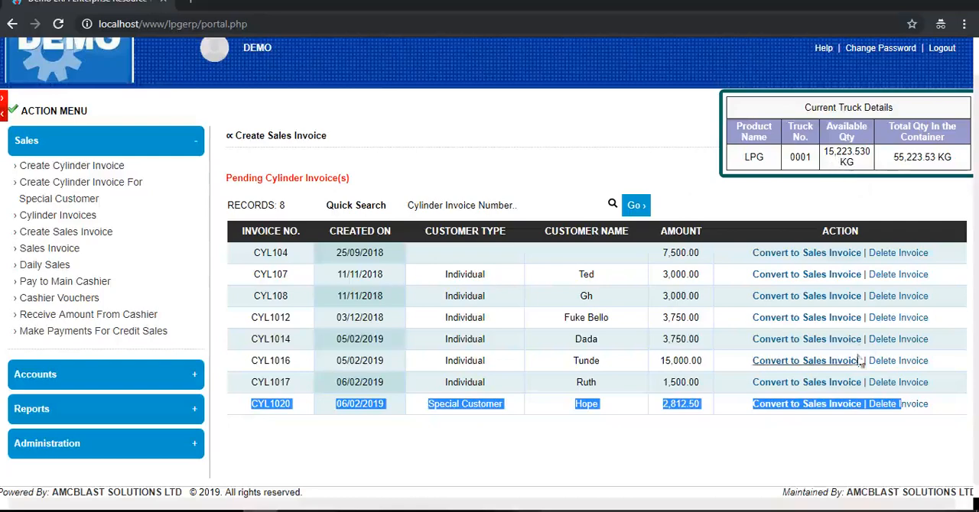
{"action": "left_click", "coordinate": [800, 404]}
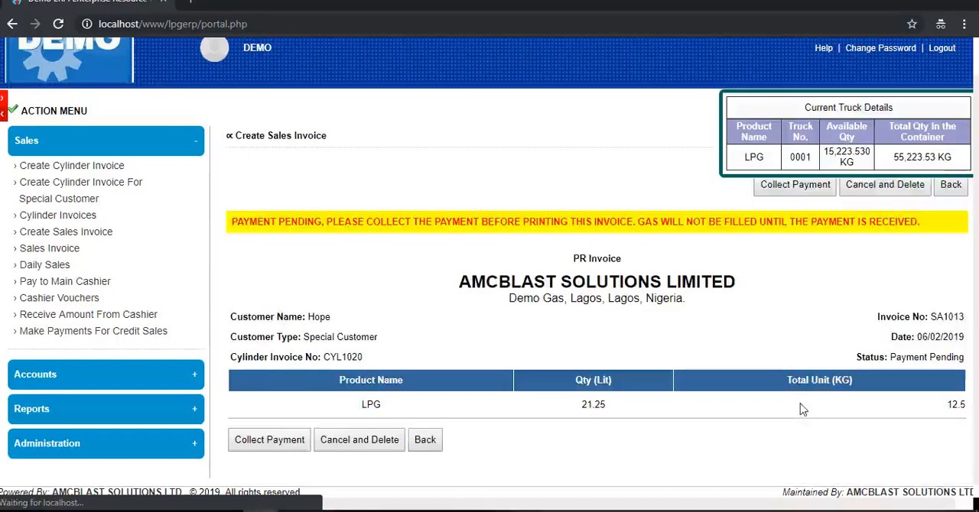
{"action": "left_click", "coordinate": [809, 189]}
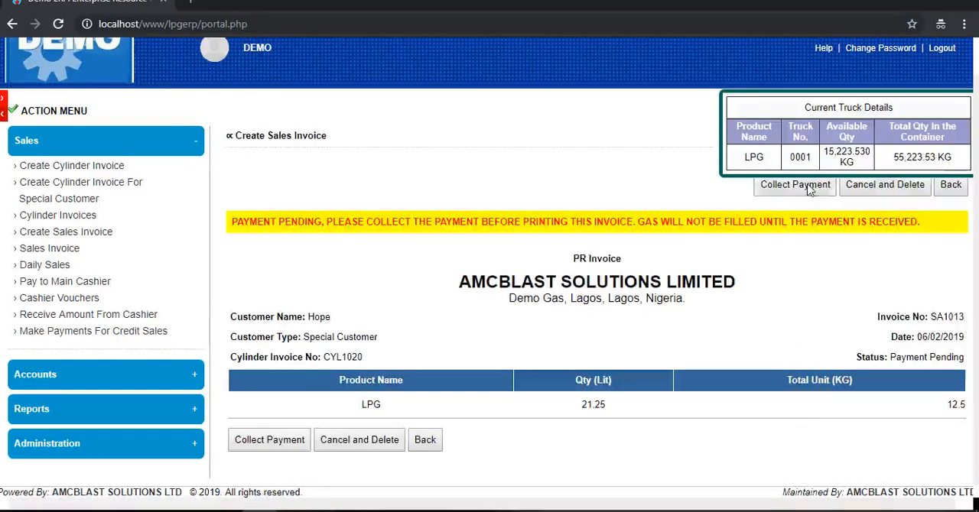
- Open the special customer's sales invoice print version, cancel printing, examine the payment status, order details and closing message, and close it
{"action": "left_click", "coordinate": [940, 185]}
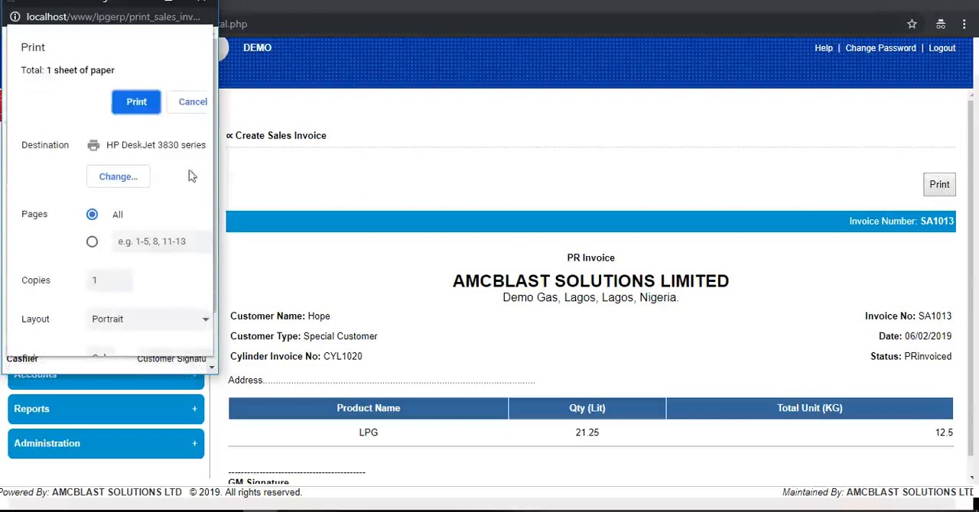
{"action": "left_click", "coordinate": [187, 101]}
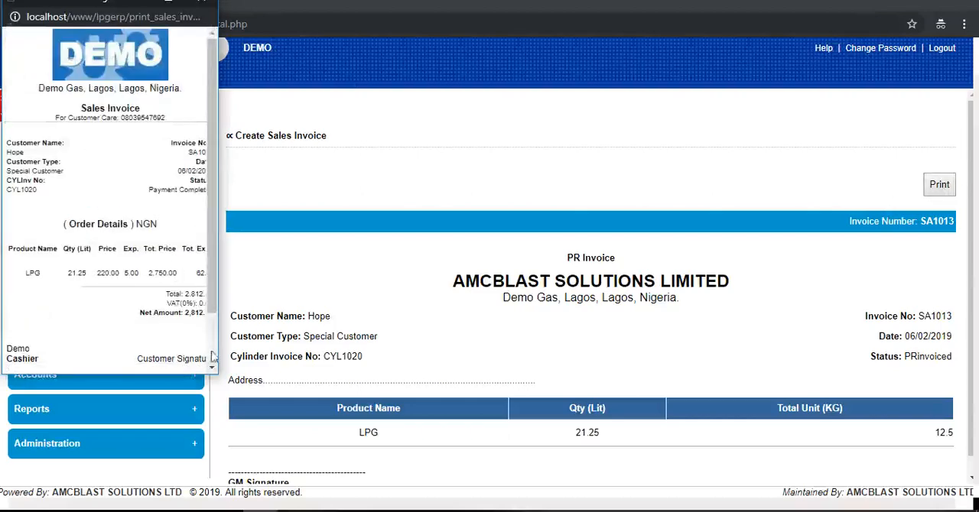
{"action": "scroll", "coordinate": [214, 371], "scroll_direction": "down", "scroll_amount": 2}
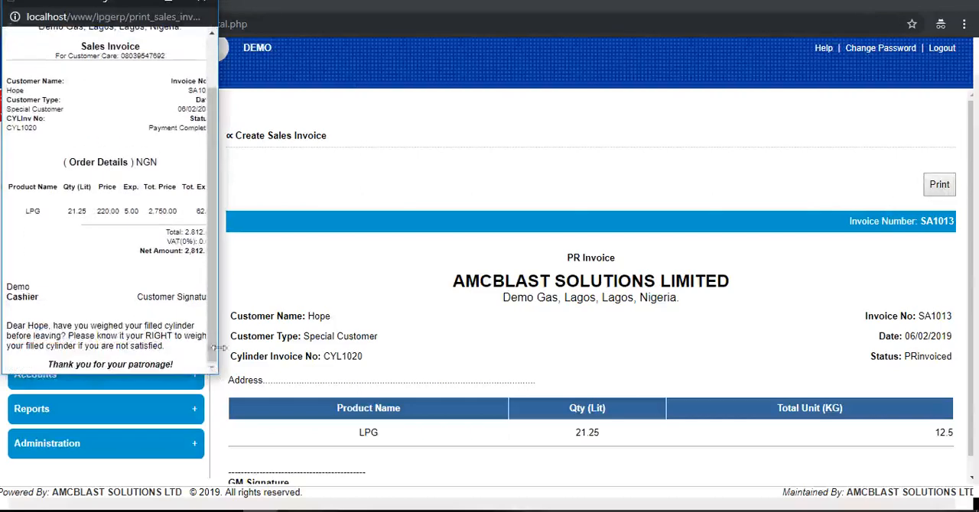
{"action": "left_click_drag", "start_coordinate": [218, 336], "coordinate": [243, 341]}
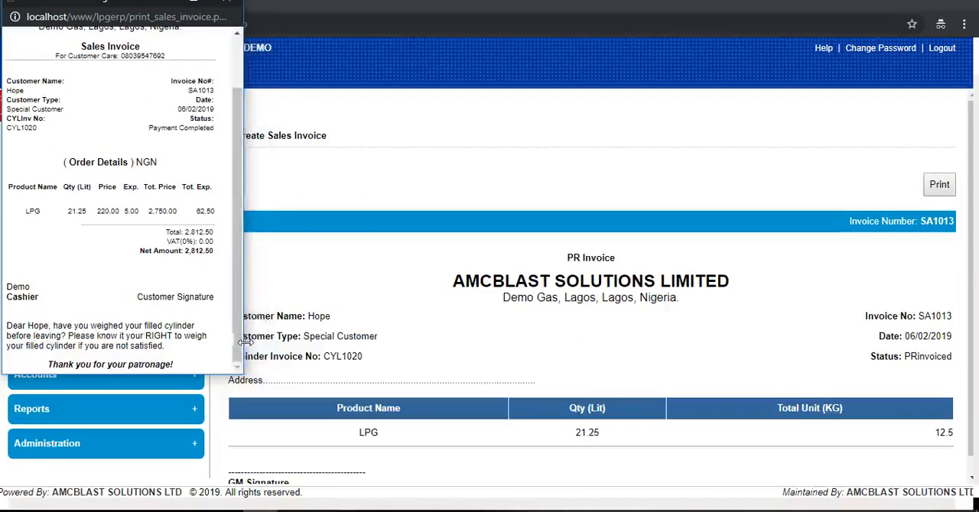
{"action": "left_click", "coordinate": [227, 3]}
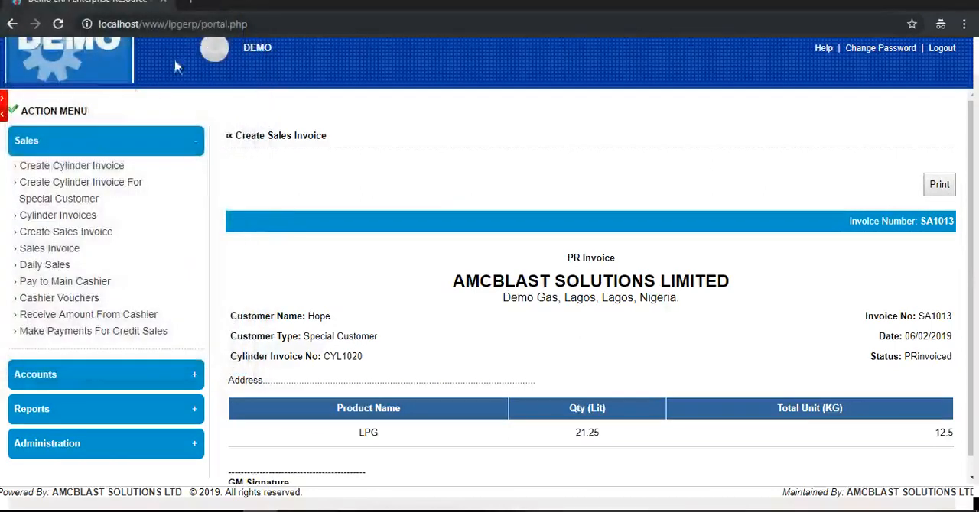
- Check the current truck quantities on a blank cylinder invoice form and review the statuses in the cylinder invoice list
{"action": "left_click", "coordinate": [63, 168]}
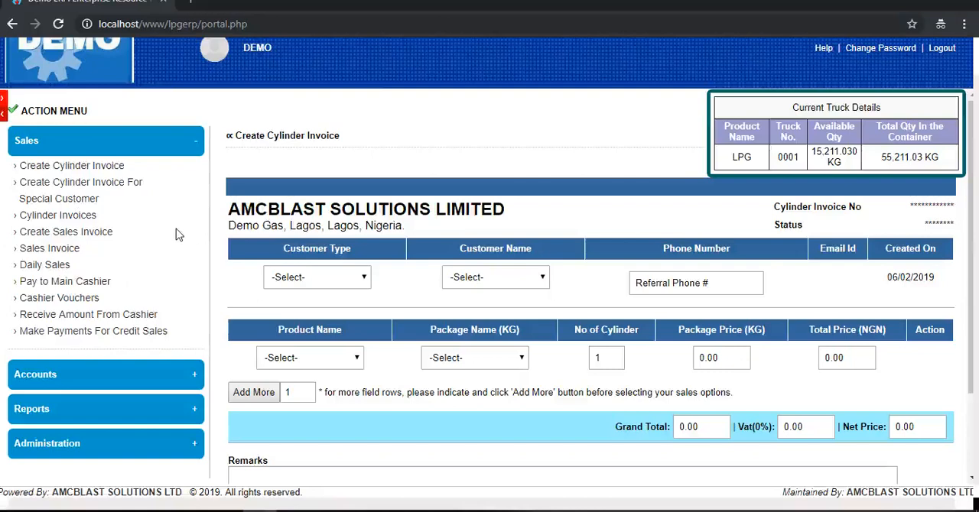
{"action": "left_click", "coordinate": [58, 223]}
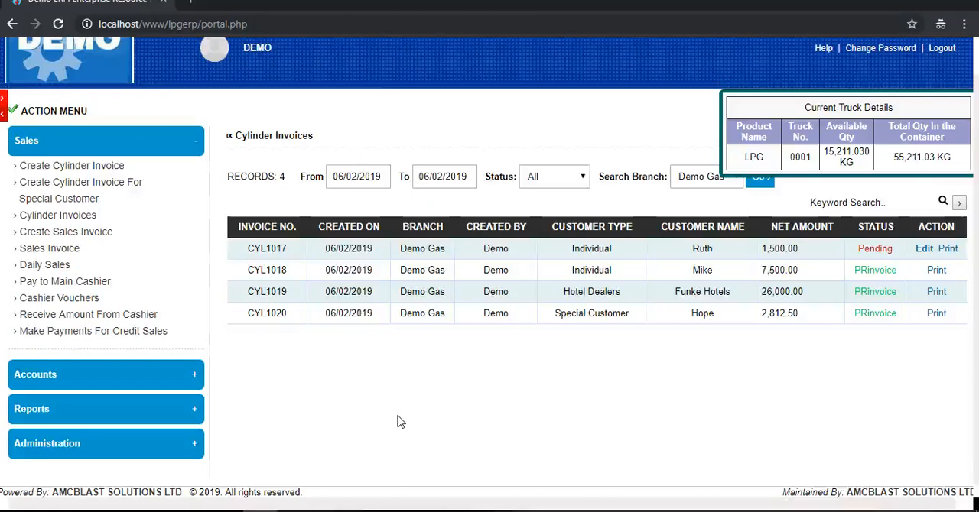
- Open the accounts' purchase order list, examine the order, truck and price details of the 03/09/2018 purchase order, and return to the list
{"action": "left_click", "coordinate": [192, 147]}
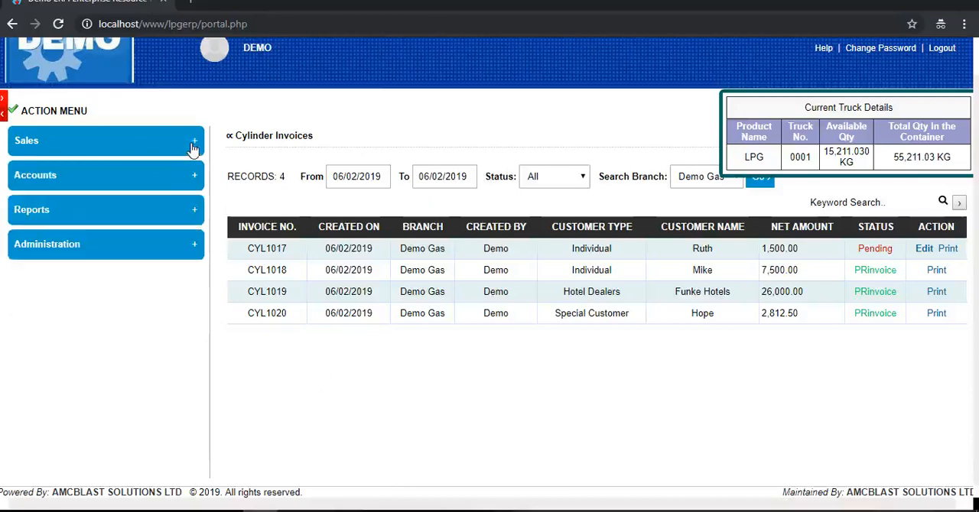
{"action": "left_click", "coordinate": [184, 175]}
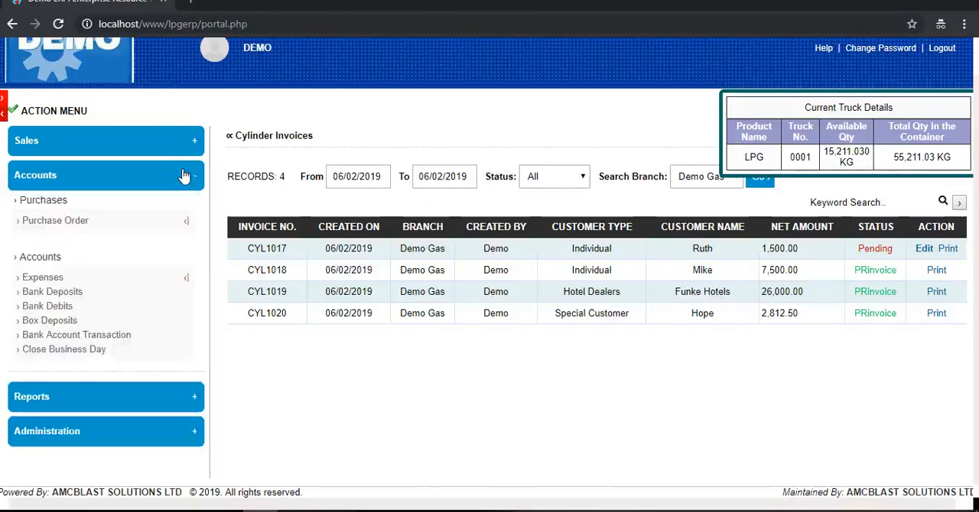
{"action": "left_click", "coordinate": [42, 227]}
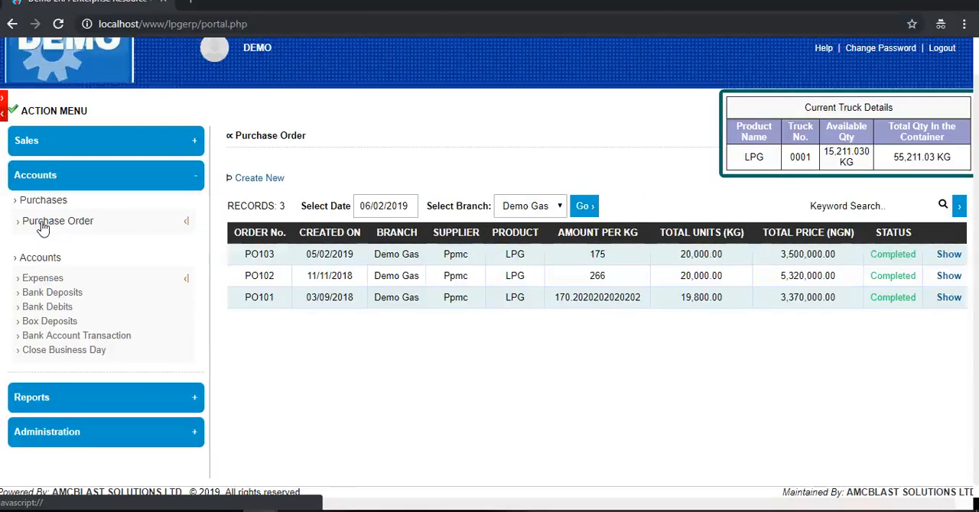
{"action": "left_click", "coordinate": [947, 298]}
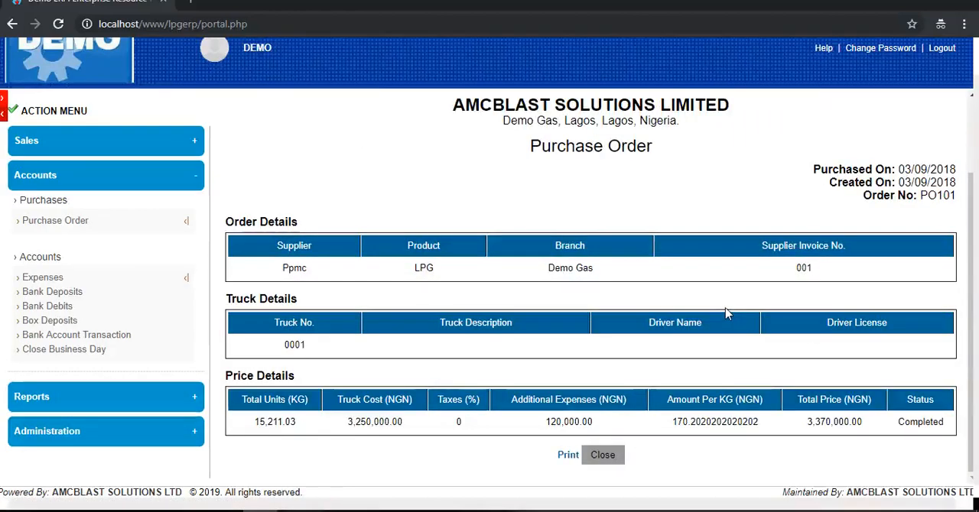
{"action": "left_click", "coordinate": [74, 222]}
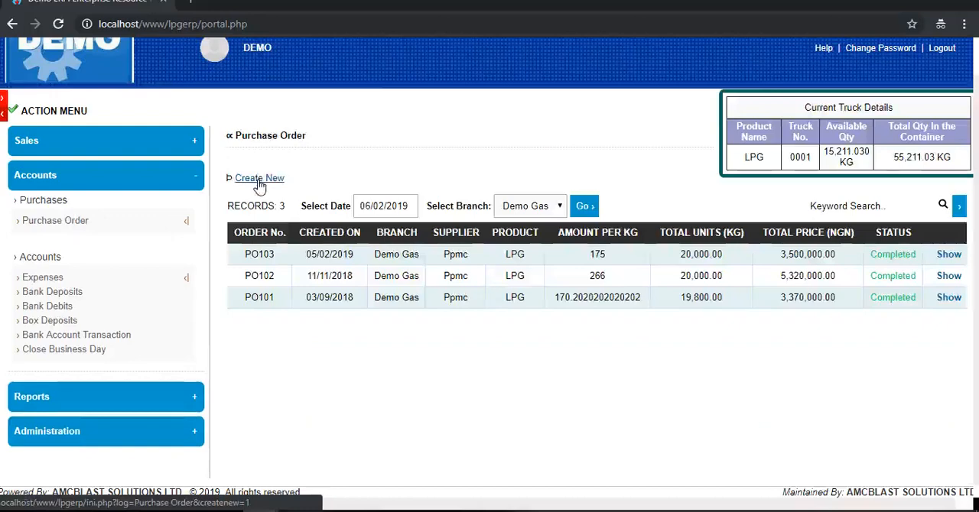
- Open a new purchase order form and examine its order, truck and price fields
{"action": "left_click", "coordinate": [259, 184]}
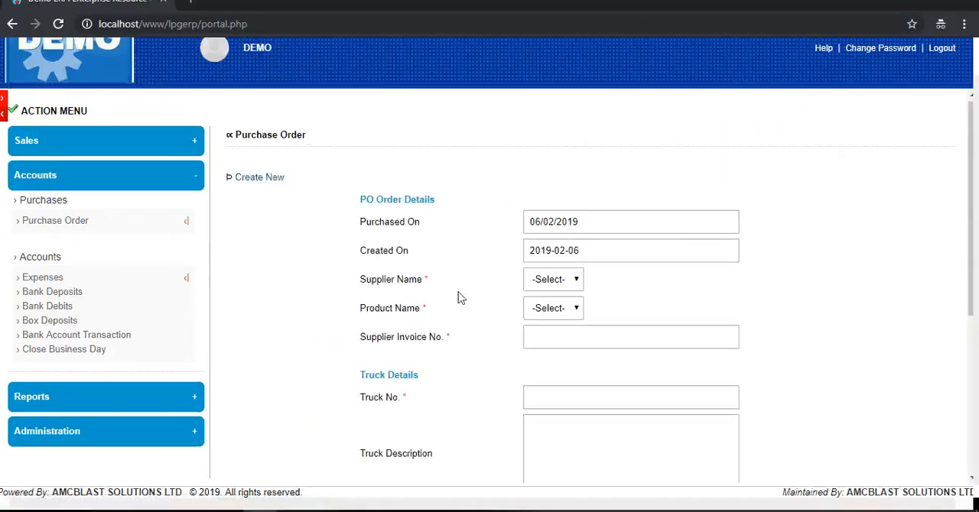
{"action": "scroll", "coordinate": [461, 298], "scroll_direction": "down", "scroll_amount": 1}
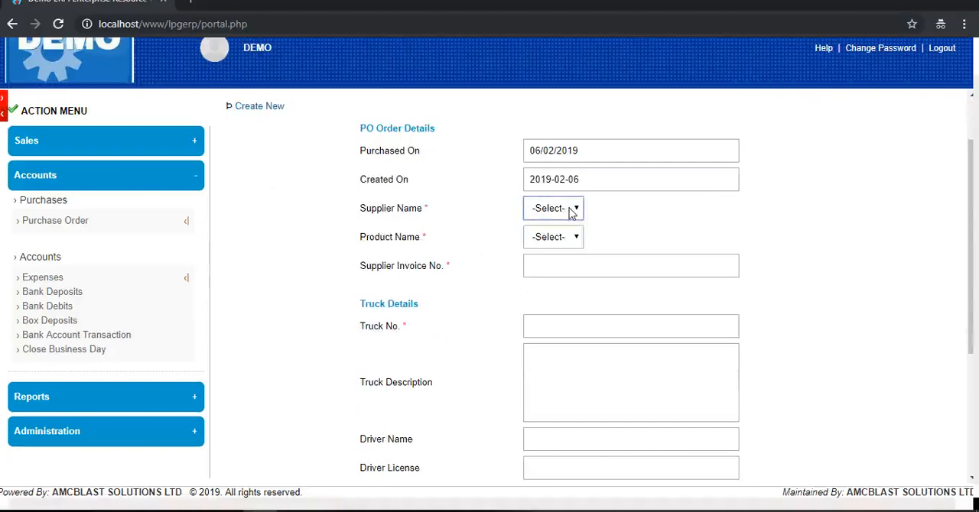
{"action": "left_click", "coordinate": [559, 238]}
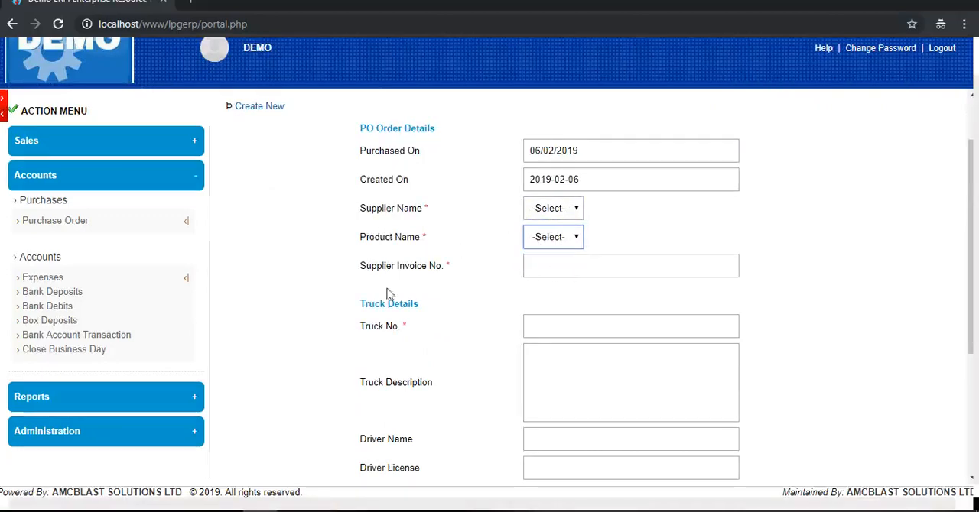
{"action": "scroll", "coordinate": [457, 298], "scroll_direction": "down", "scroll_amount": 3}
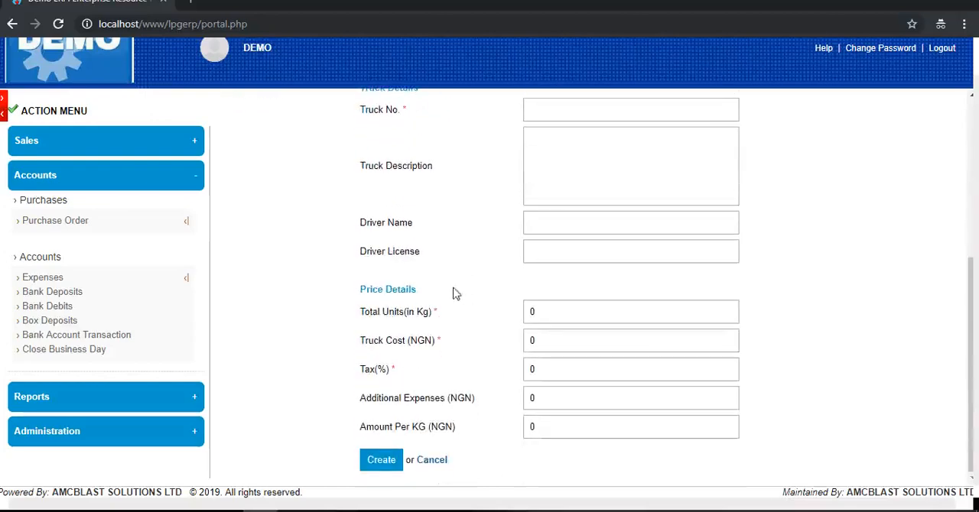
{"action": "scroll", "coordinate": [505, 313], "scroll_direction": "up", "scroll_amount": 3}
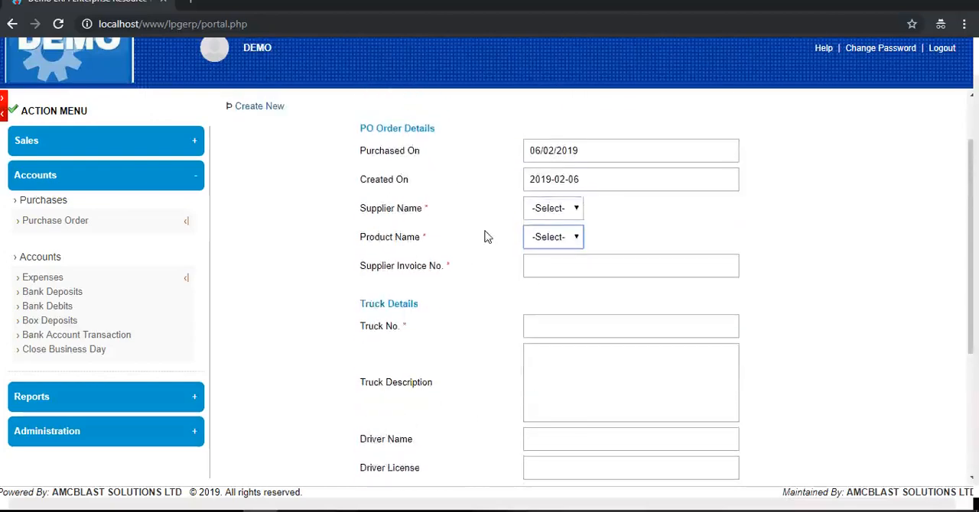
{"action": "scroll", "coordinate": [505, 263], "scroll_direction": "up", "scroll_amount": 1}
{"action": "scroll", "coordinate": [525, 221], "scroll_direction": "down", "scroll_amount": 1}
- Set the purchase order's supplier to Ppmc, product to LPG and supplier invoice number to 0004
{"action": "left_click", "coordinate": [579, 210]}
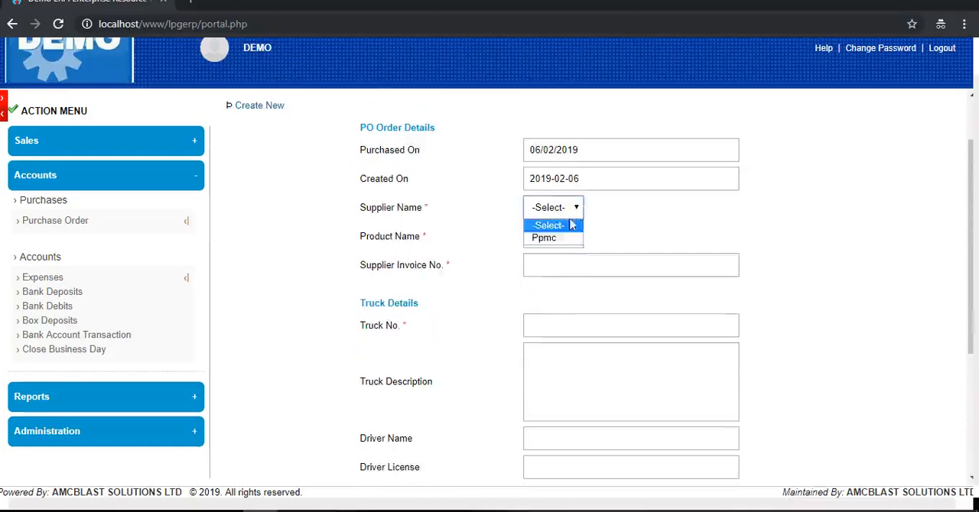
{"action": "left_click", "coordinate": [564, 237]}
{"action": "left_click", "coordinate": [562, 240]}
{"action": "left_click", "coordinate": [556, 265]}
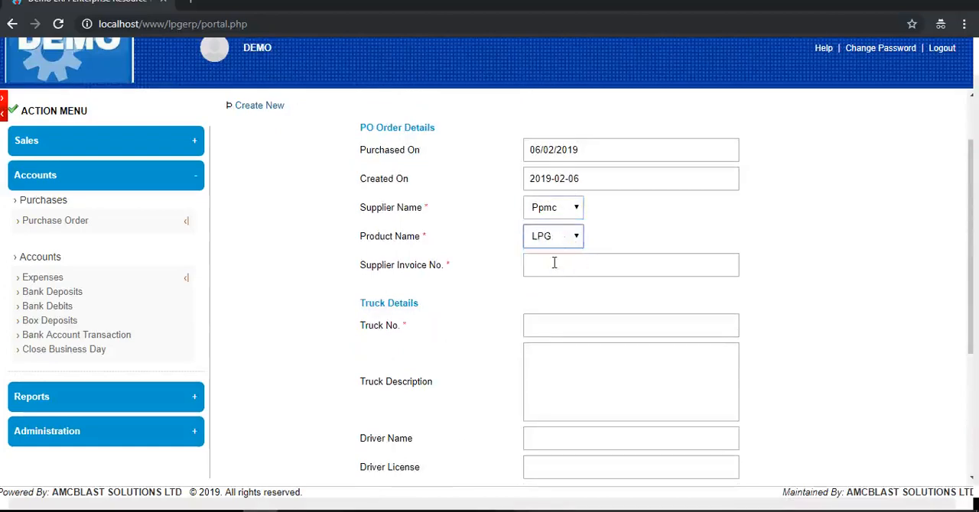
{"action": "left_click", "coordinate": [547, 263]}
{"action": "type", "text": "0004"}
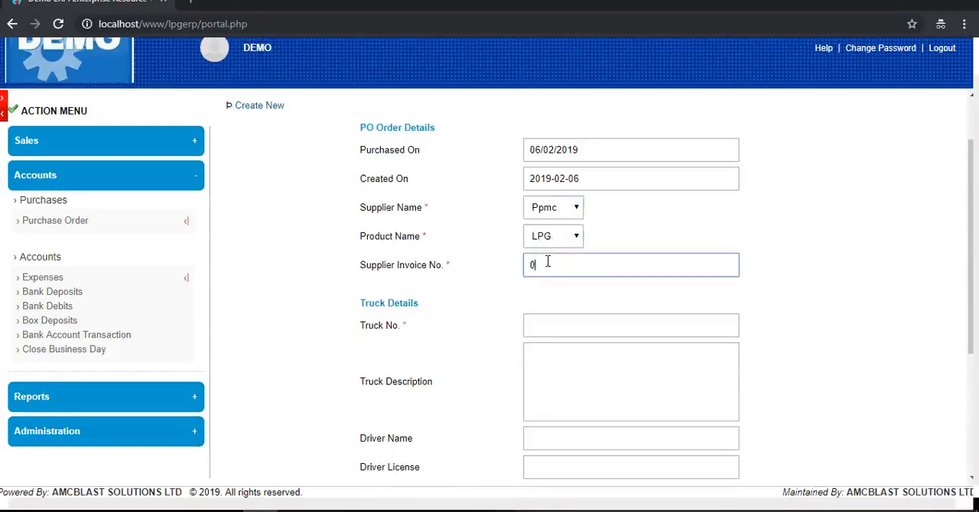
- Set the truck number to 0004 and enter the truck description "this is the forth truck in 2019."
{"action": "left_click", "coordinate": [541, 327]}
{"action": "type", "text": "0094"}
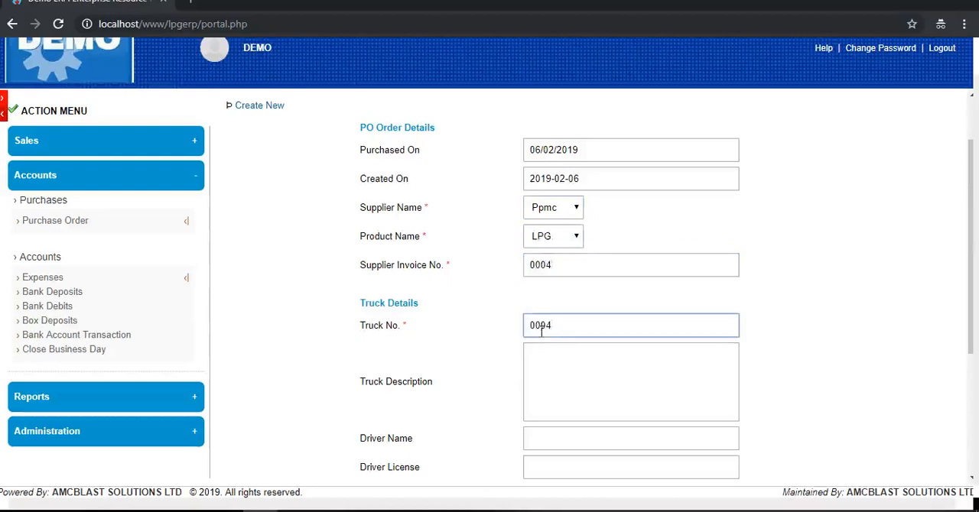
{"action": "left_click", "coordinate": [549, 369]}
{"action": "type", "text": "this i"}
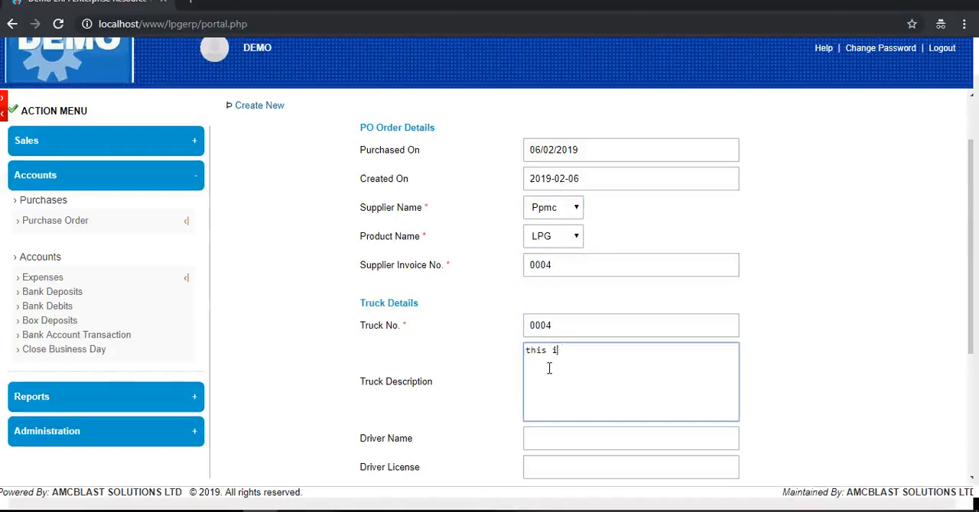
{"action": "type", "text": "s the forth truck in 2019."}
- Enter the driver's name in the purchase order's truck details, leaving the driver license blank
{"action": "scroll", "coordinate": [547, 371], "scroll_direction": "down", "scroll_amount": 2}
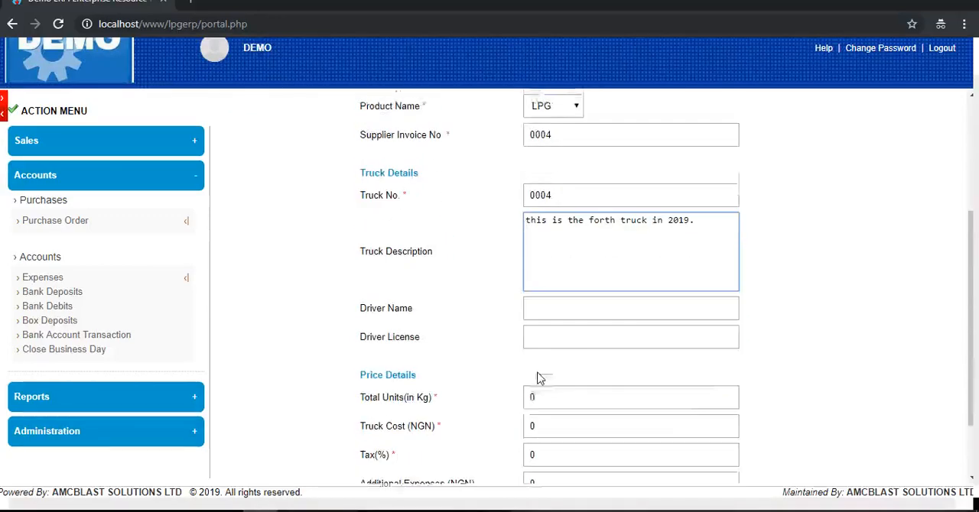
{"action": "left_click", "coordinate": [560, 295]}
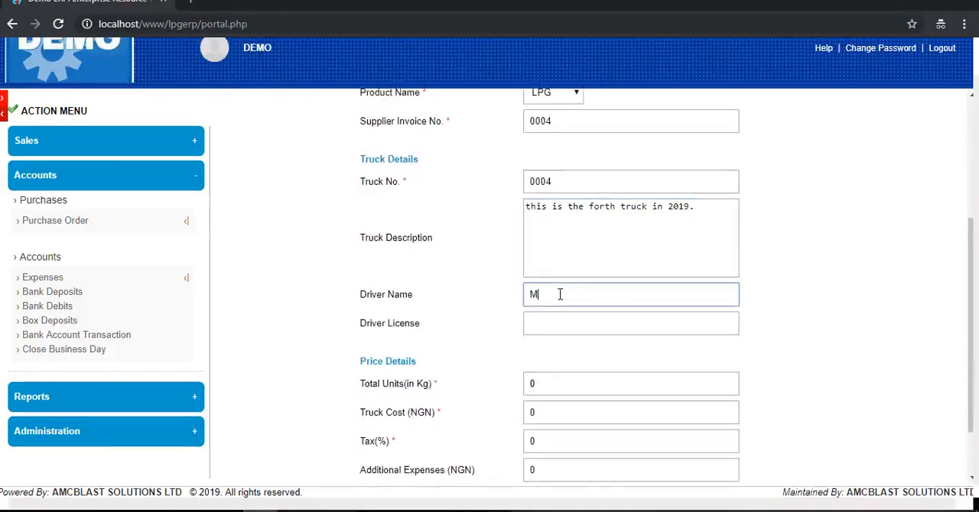
{"action": "left_click", "coordinate": [574, 323]}
{"action": "scroll", "coordinate": [574, 336], "scroll_direction": "down", "scroll_amount": 1}
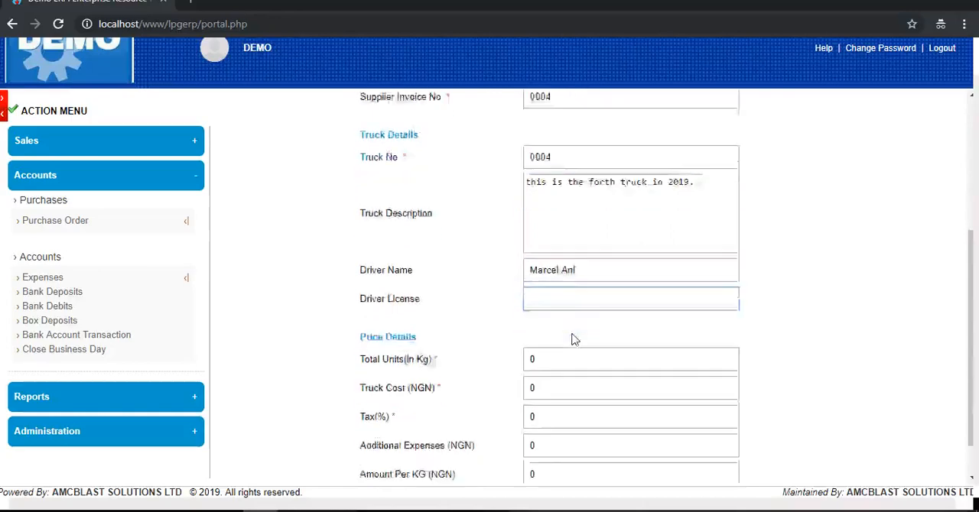
- Fill in the price details with 20000 kg total units, 3000000 NGN truck cost, 0% tax and 250000 NGN additional expenses
{"action": "key", "text": "Tab"}
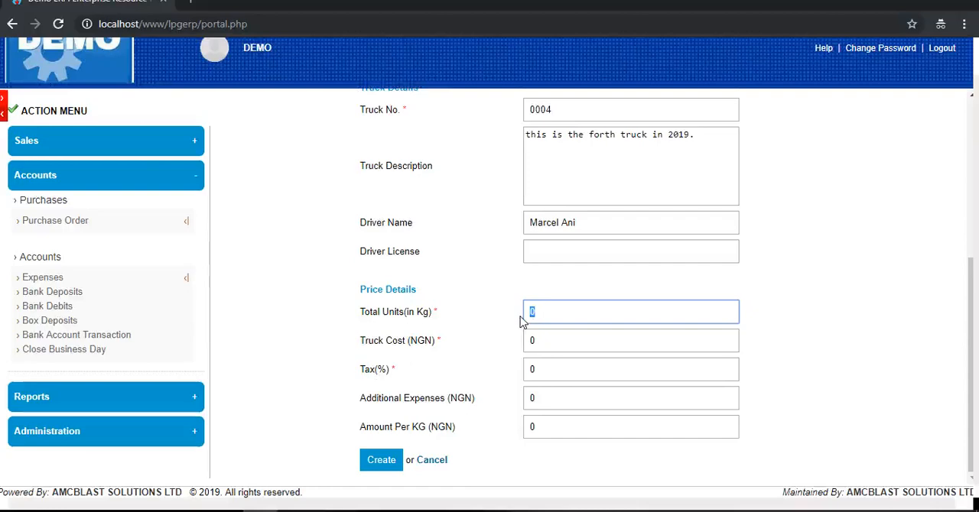
{"action": "type", "text": "20000"}
{"action": "key", "text": "Tab"}
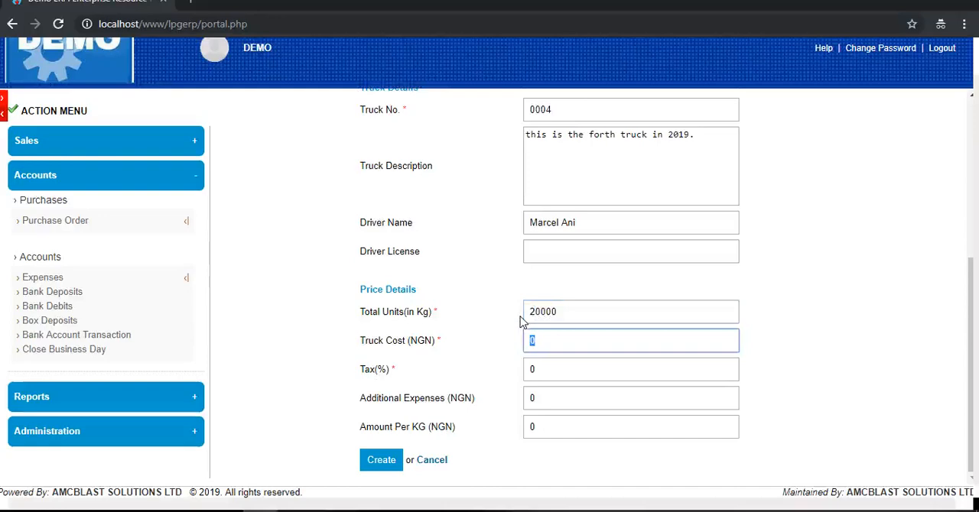
{"action": "type", "text": "3000000"}
{"action": "key", "text": "Tab"}
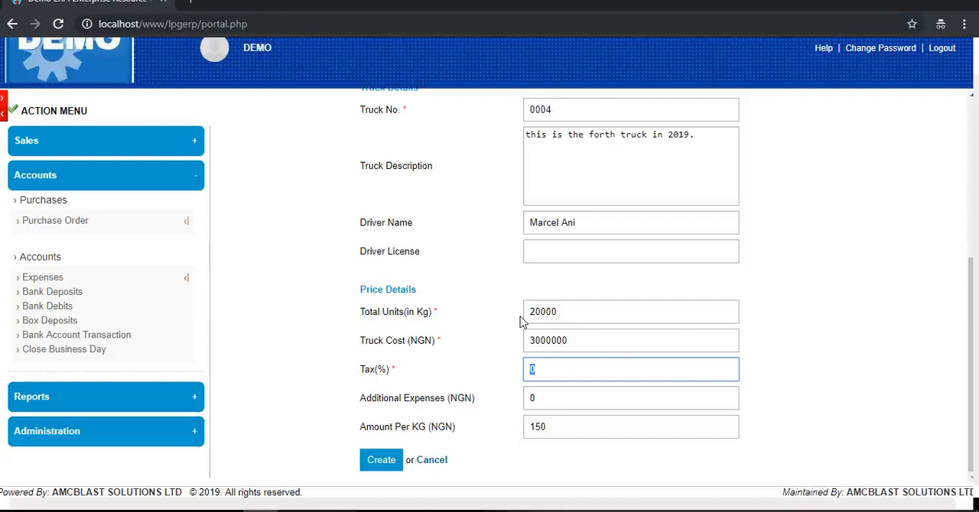
{"action": "key", "text": "Tab"}
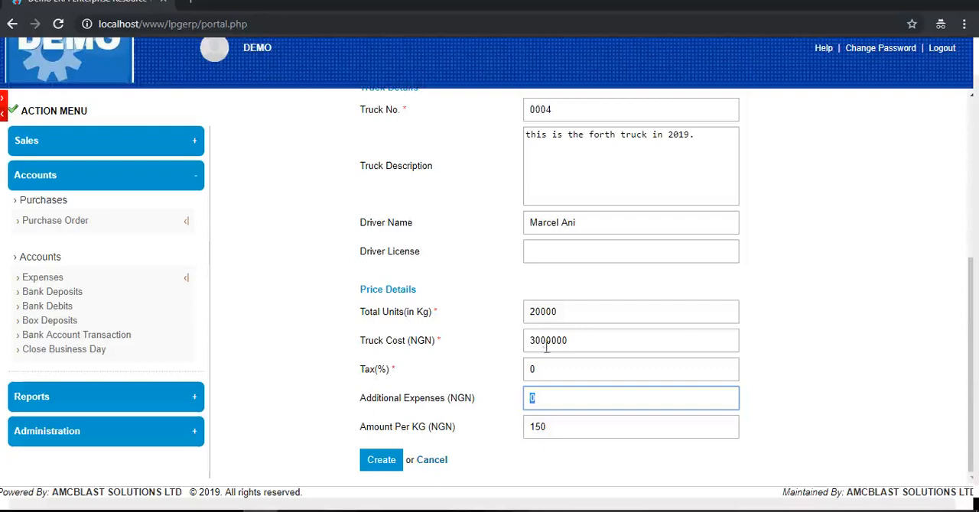
{"action": "type", "text": "250000"}
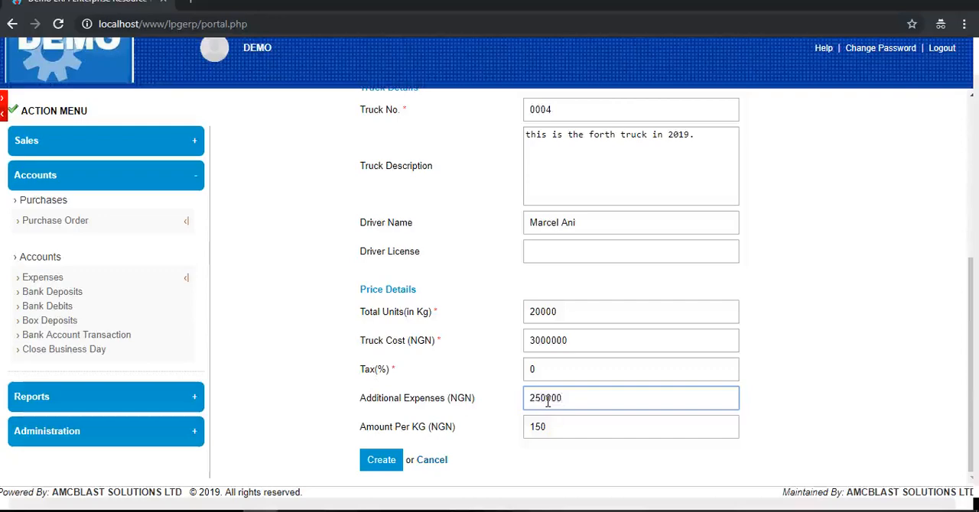
{"action": "key", "text": "Tab"}
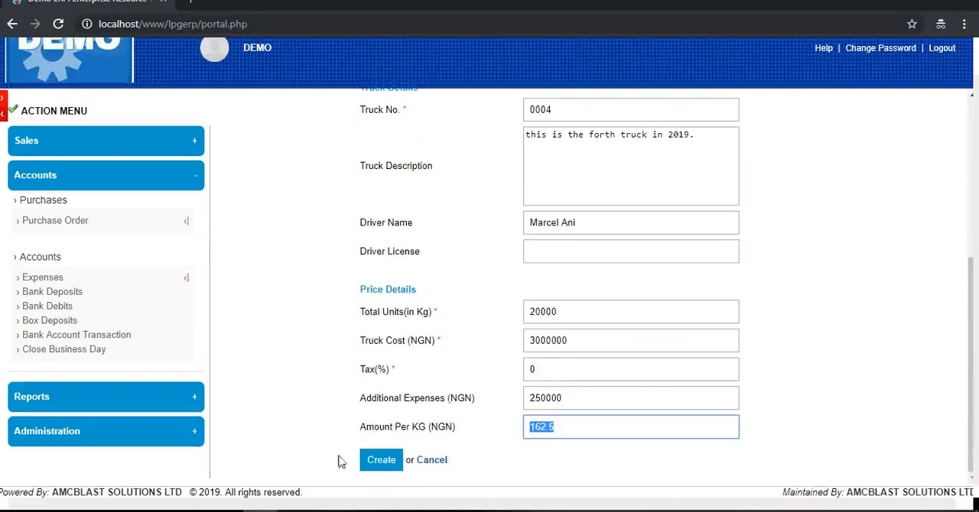
- Return to the purchase order list without saving the form and examine the details of the 11/11/2018 order
{"action": "left_click", "coordinate": [59, 221]}
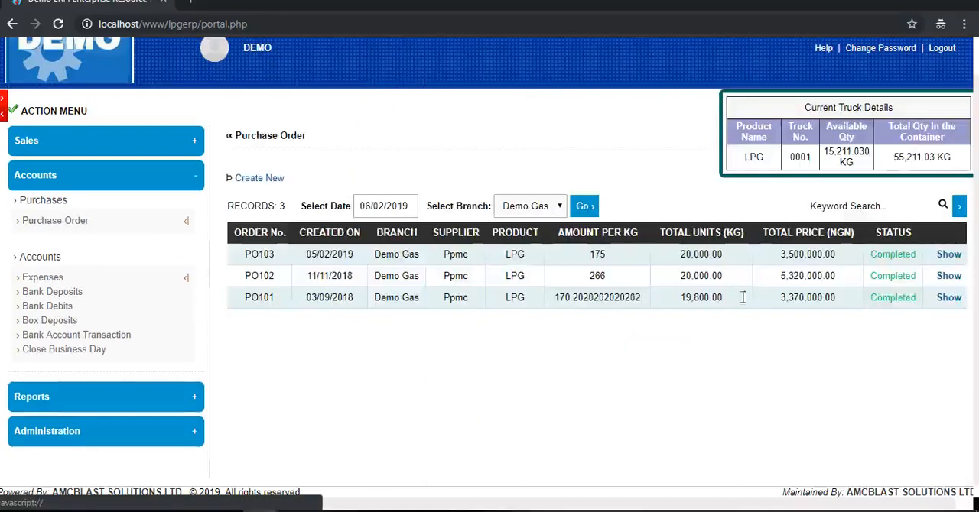
{"action": "left_click", "coordinate": [951, 281]}
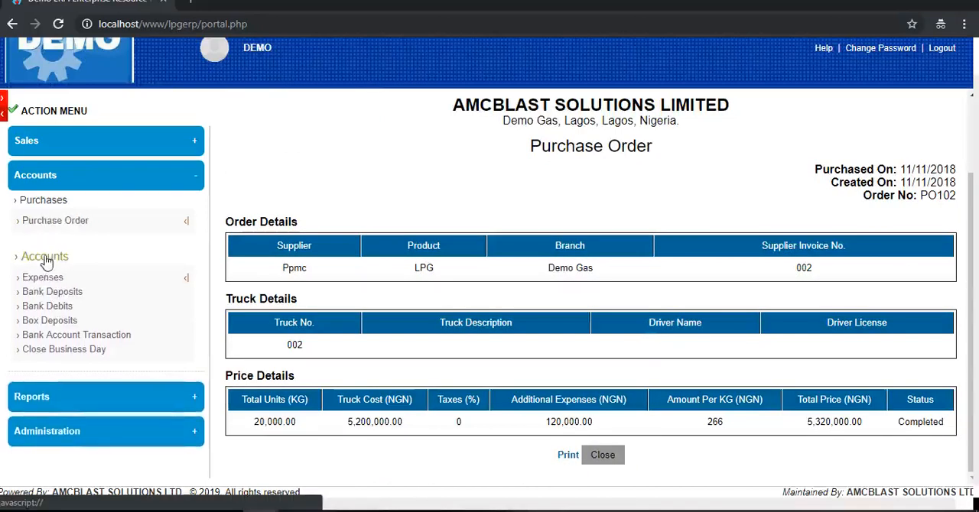
- Start a new expense with category Indirect Expense, expense type Purchase Of Newspaper and expense Not apply
{"action": "left_click", "coordinate": [57, 283]}
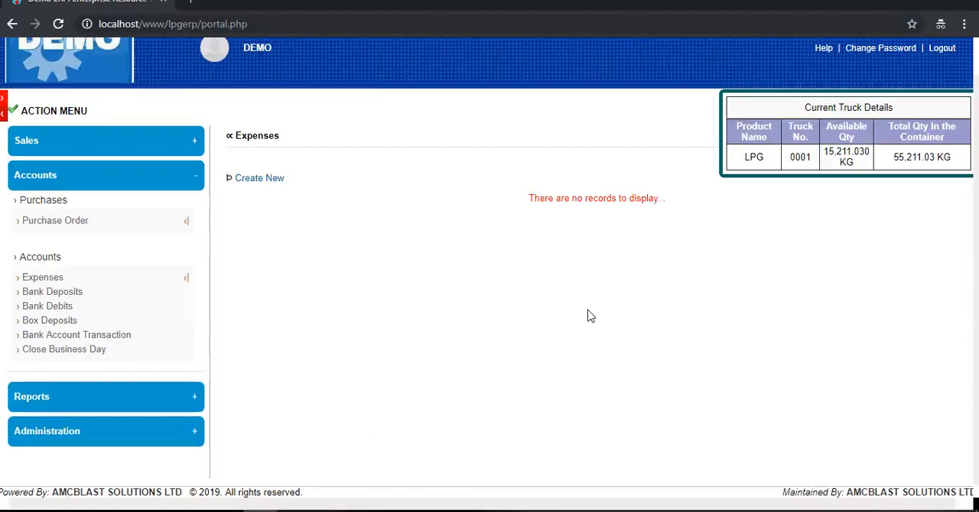
{"action": "left_click", "coordinate": [266, 179]}
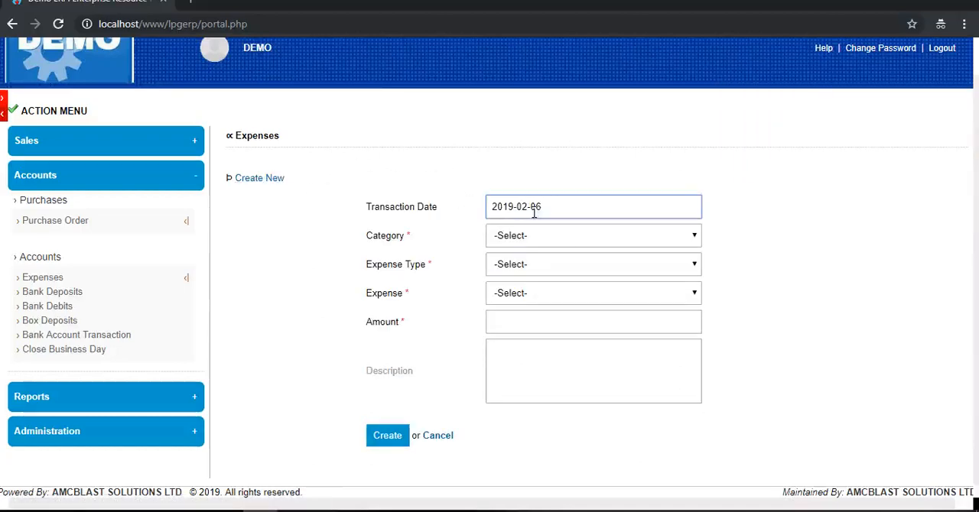
{"action": "left_click", "coordinate": [545, 235]}
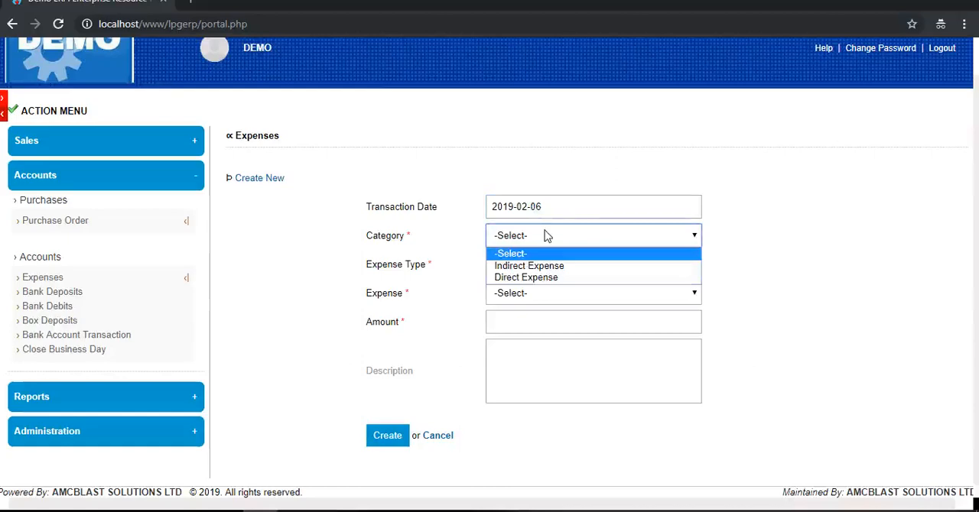
{"action": "left_click", "coordinate": [537, 268]}
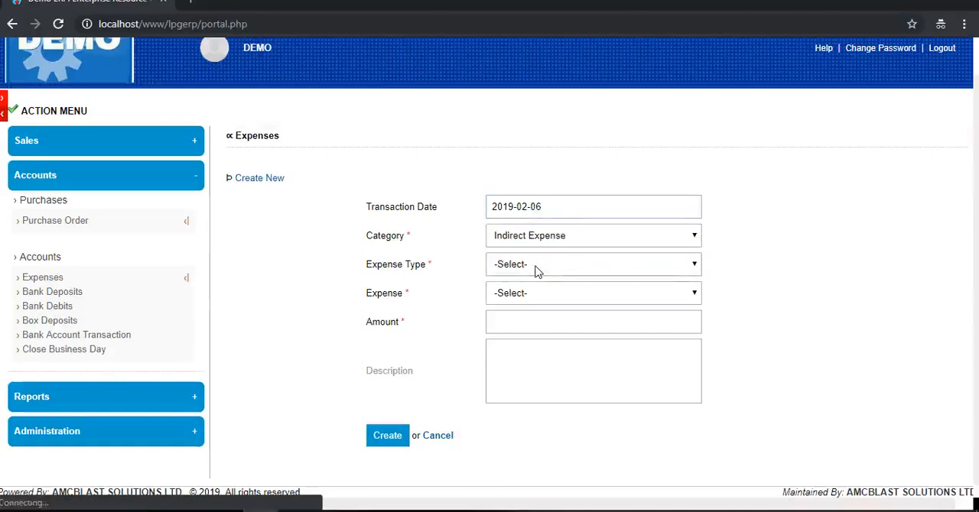
{"action": "left_click", "coordinate": [537, 269]}
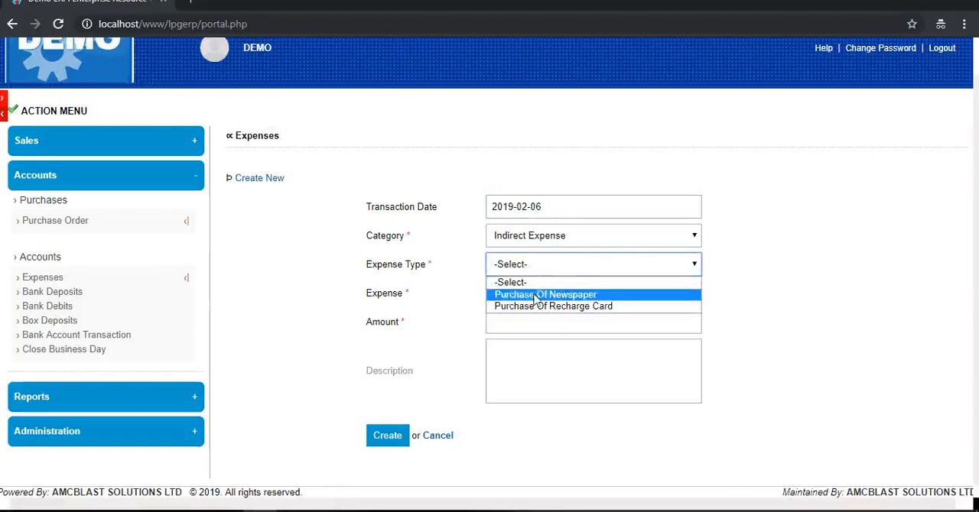
{"action": "left_click", "coordinate": [537, 295]}
{"action": "left_click", "coordinate": [519, 320]}
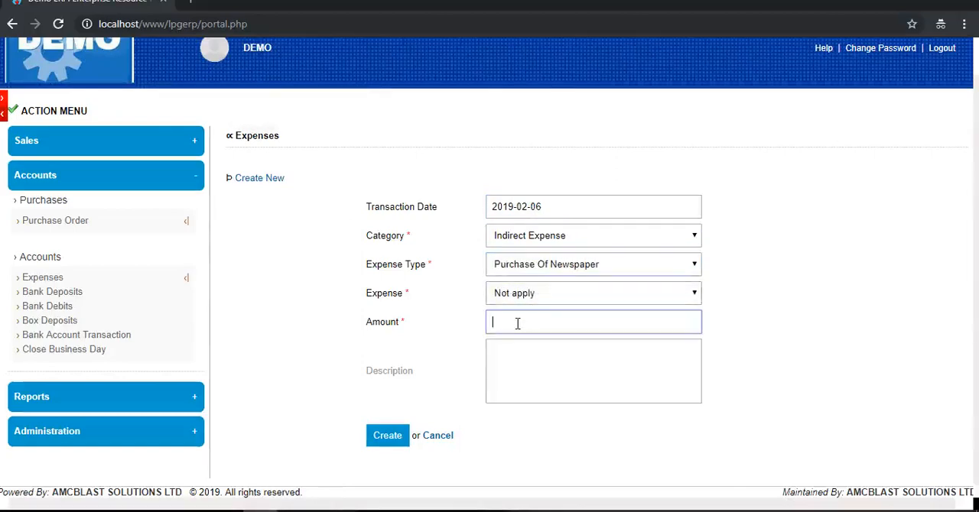
{"action": "left_click", "coordinate": [554, 295]}
- Set the expense amount to 5000, describe it as "for punch and sun", and create the record
{"action": "left_click", "coordinate": [523, 317]}
{"action": "type", "text": "5000"}
{"action": "left_click", "coordinate": [526, 368]}
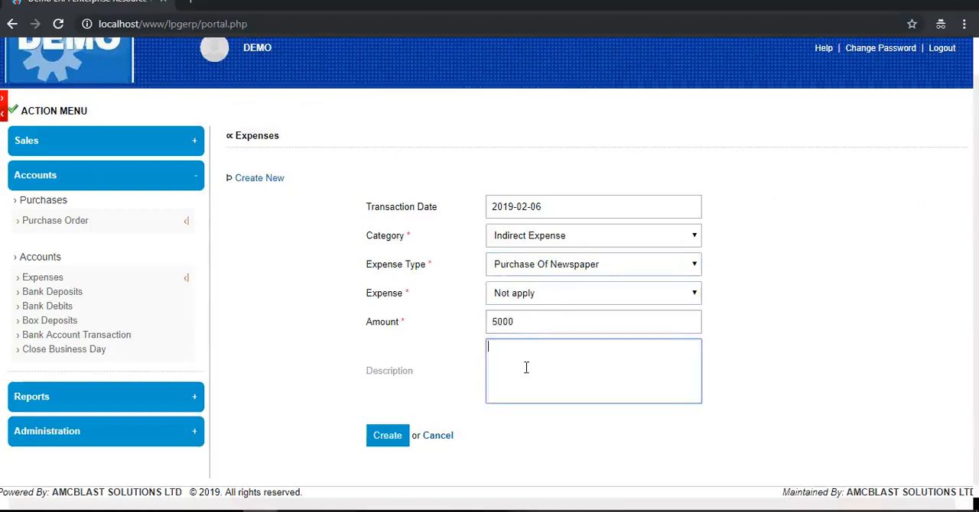
{"action": "type", "text": "for punch and sun"}
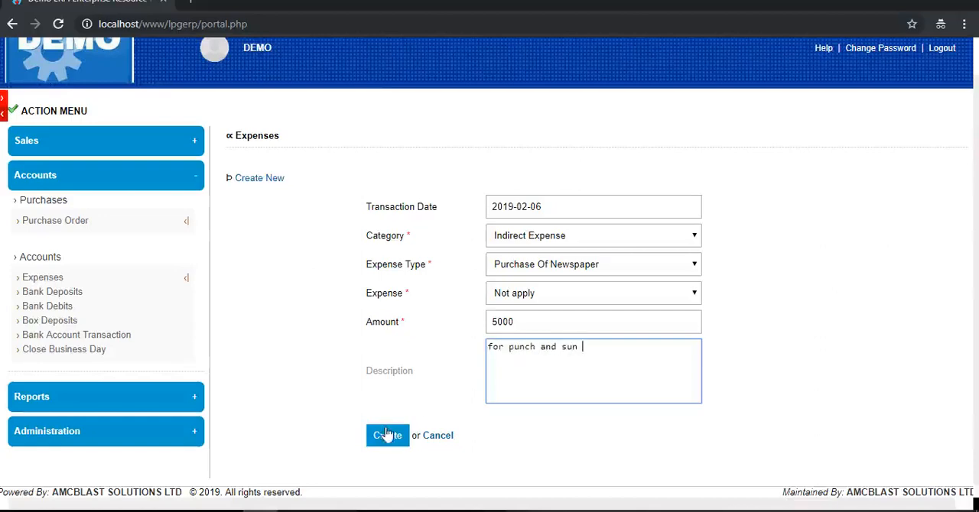
{"action": "left_click", "coordinate": [387, 434]}
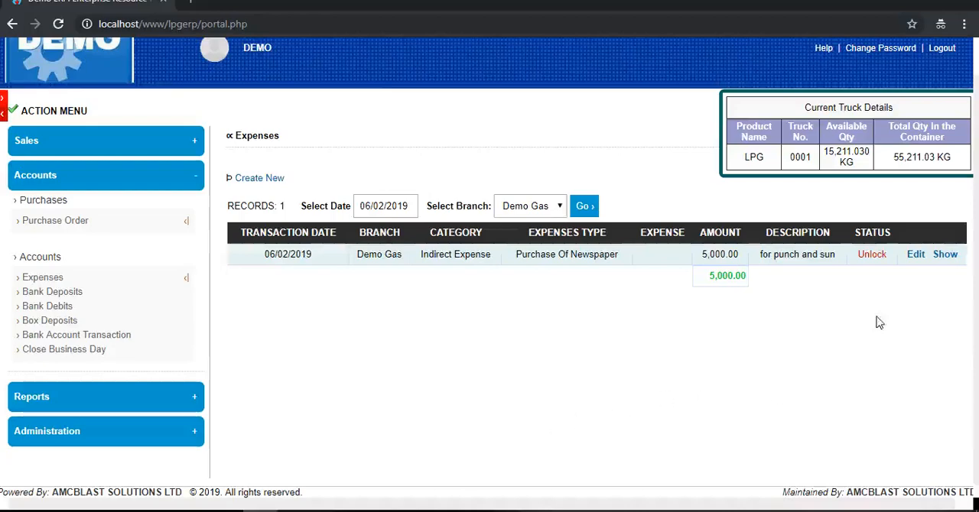
- Edit the newspaper expense and update its status to locked
{"action": "left_click", "coordinate": [915, 255]}
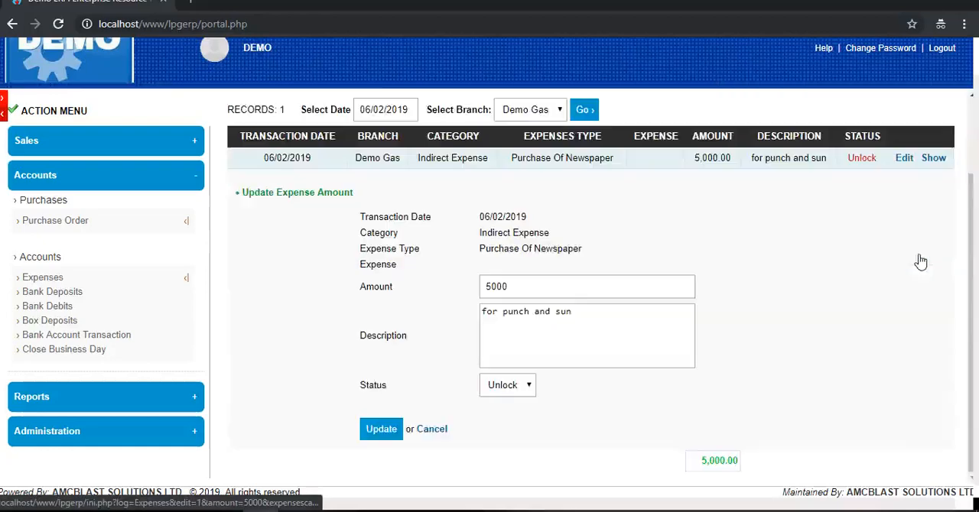
{"action": "left_click", "coordinate": [528, 384]}
{"action": "left_click", "coordinate": [513, 414]}
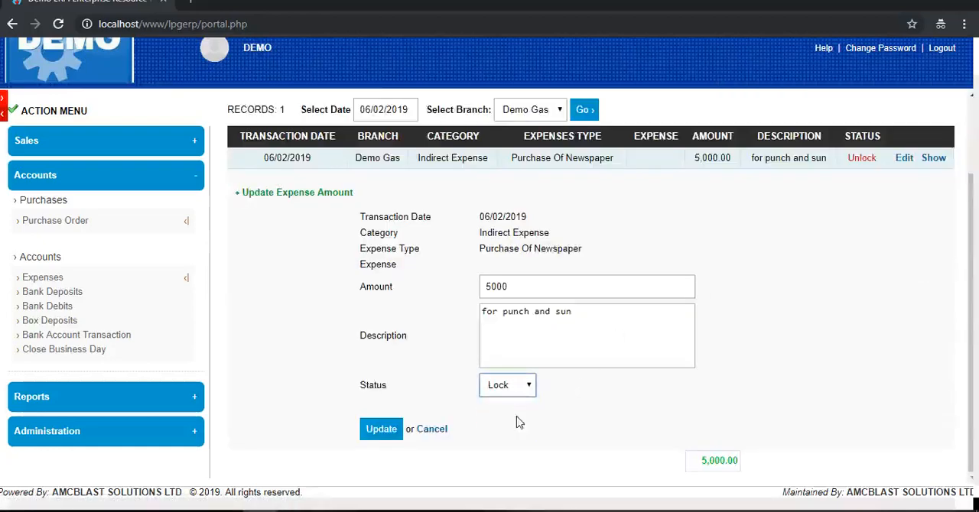
{"action": "left_click", "coordinate": [368, 429]}
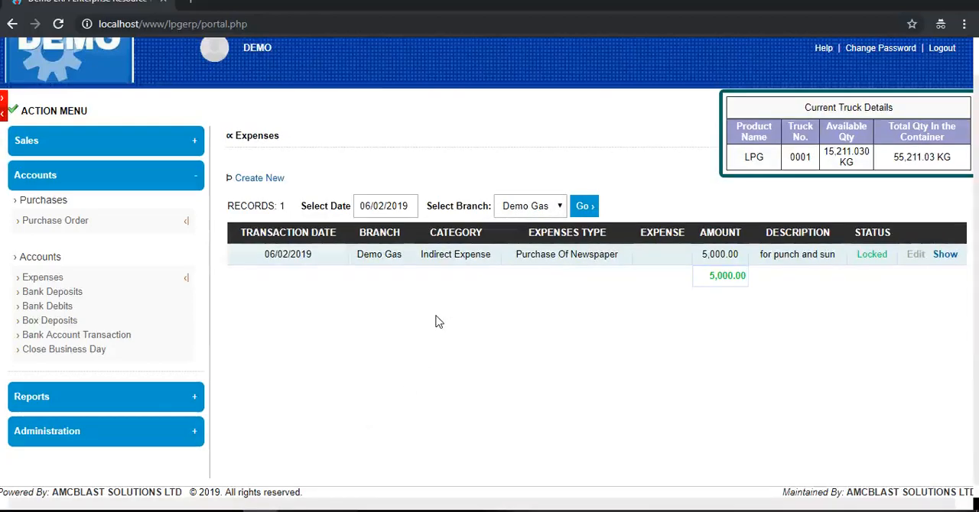
- Start a new bank deposit with account type Current, the available account number and account name Savana
{"action": "left_click", "coordinate": [71, 299]}
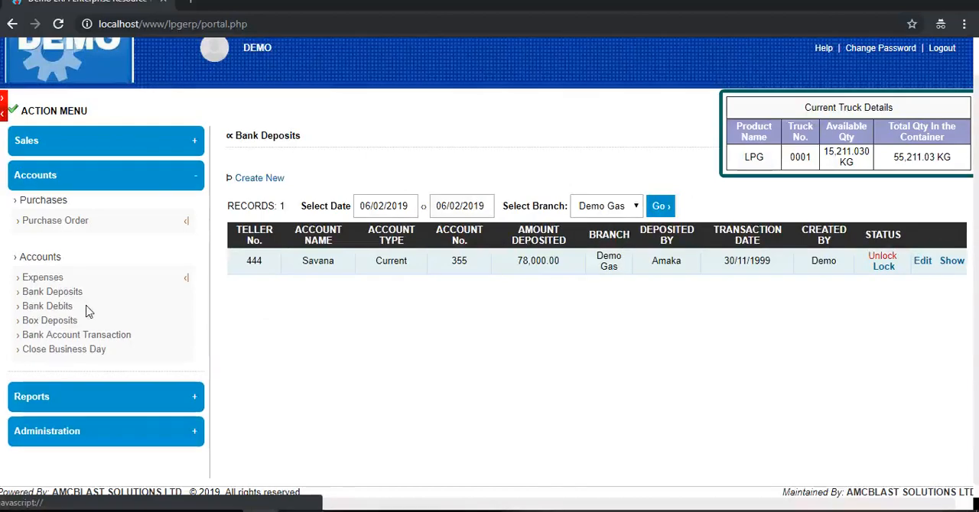
{"action": "left_click", "coordinate": [250, 179]}
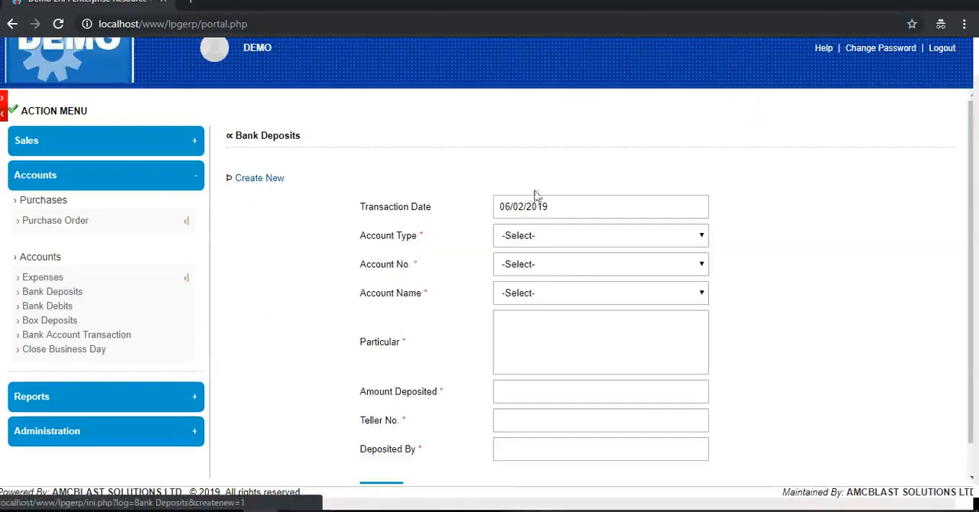
{"action": "left_click", "coordinate": [546, 239]}
{"action": "left_click", "coordinate": [540, 281]}
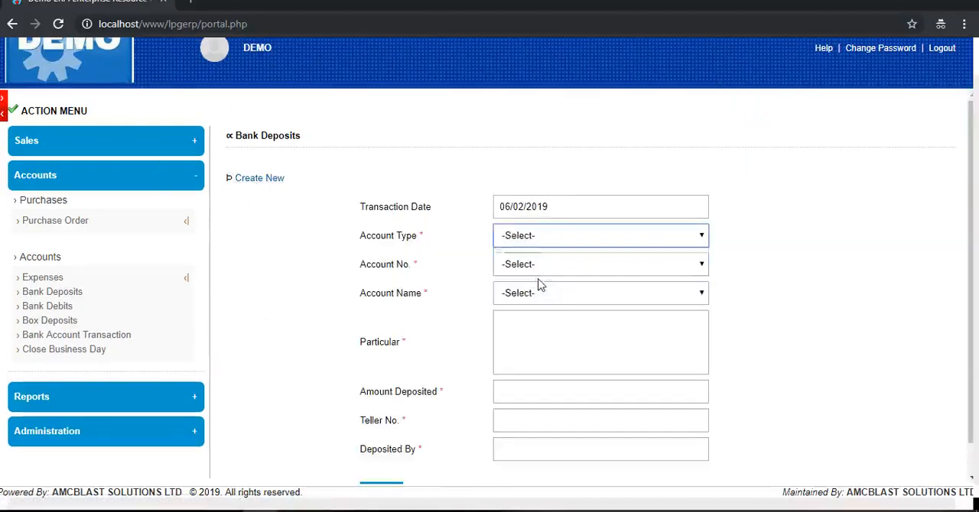
{"action": "left_click", "coordinate": [540, 264]}
{"action": "left_click", "coordinate": [527, 295]}
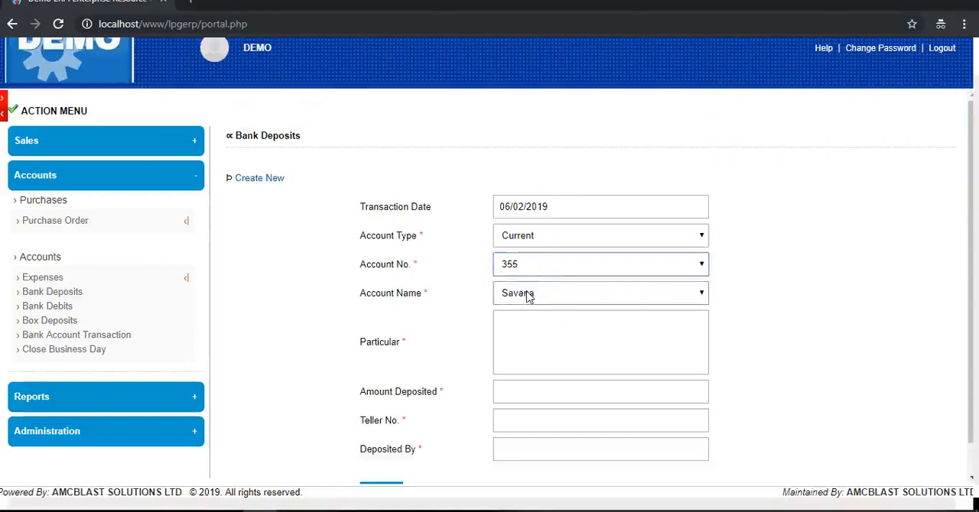
{"action": "left_click", "coordinate": [527, 295]}
{"action": "left_click", "coordinate": [525, 312]}
- Enter particular t2234, amount deposited 500, teller number 47474 and the depositor's name, and create the bank deposit
{"action": "left_click", "coordinate": [507, 335]}
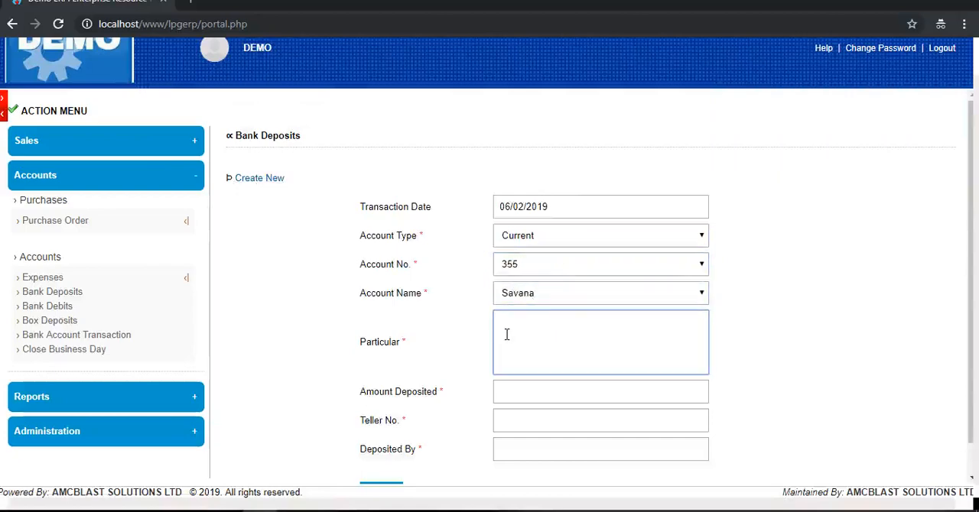
{"action": "type", "text": "t22"}
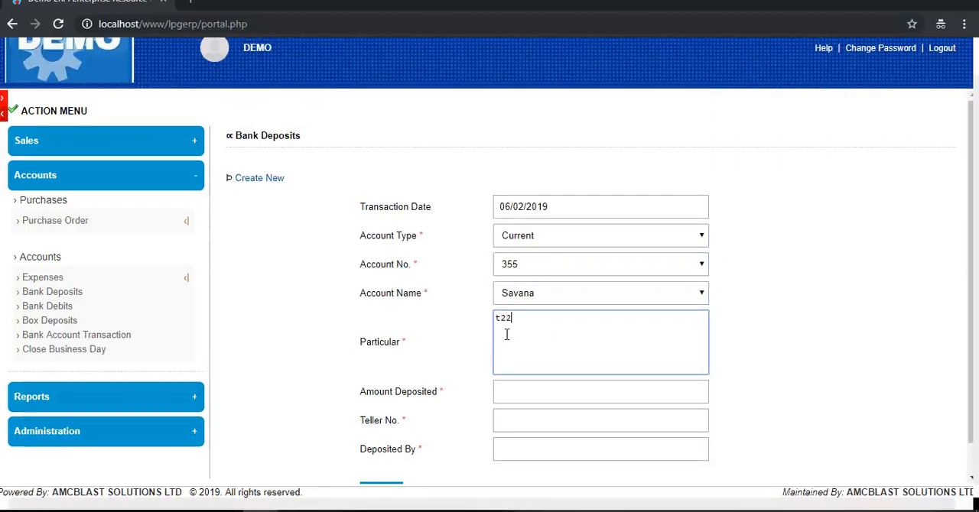
{"action": "type", "text": "34"}
{"action": "scroll", "coordinate": [506, 336], "scroll_direction": "down", "scroll_amount": 1}
{"action": "left_click", "coordinate": [512, 361]}
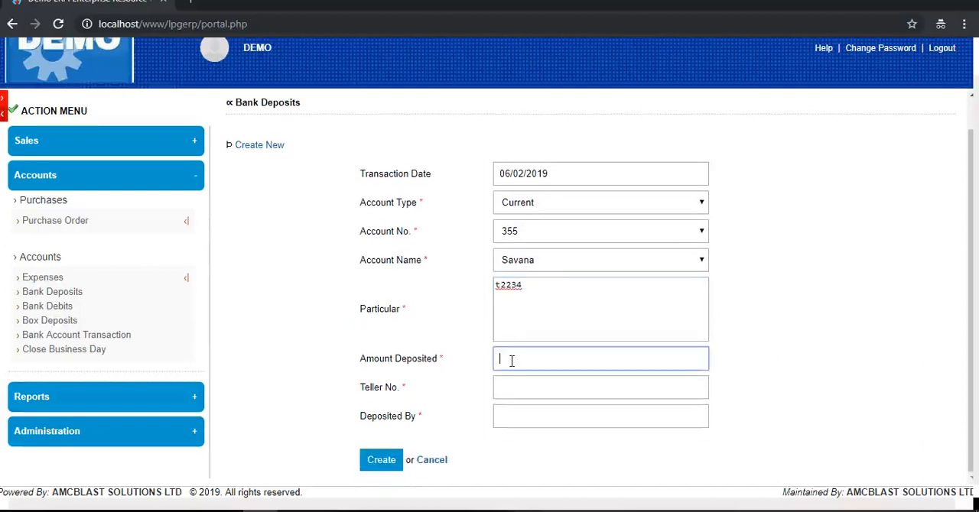
{"action": "type", "text": "500"}
{"action": "left_click", "coordinate": [529, 387]}
{"action": "type", "text": "47474"}
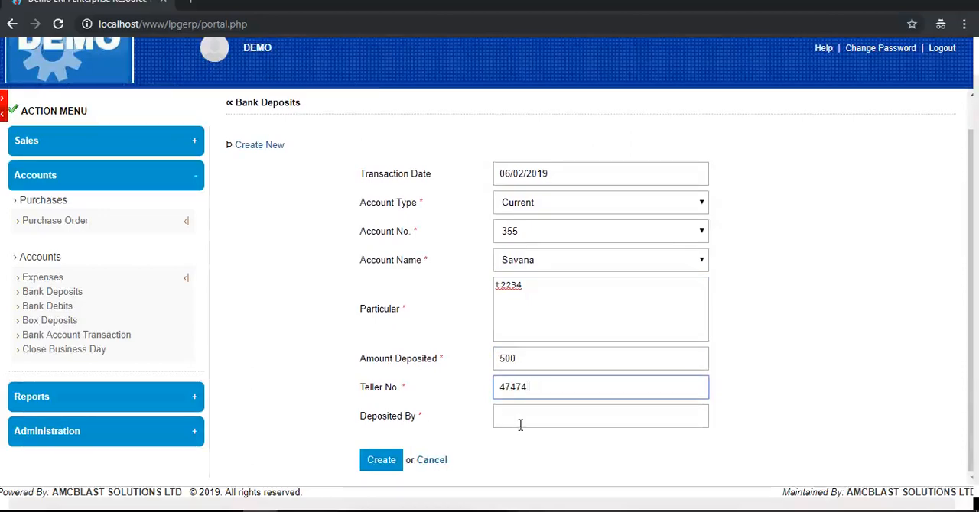
{"action": "left_click", "coordinate": [520, 423]}
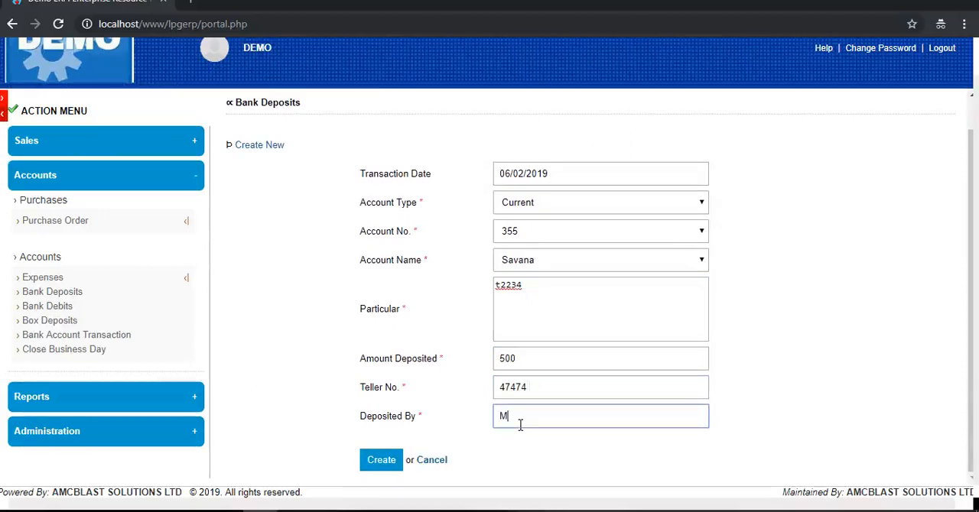
{"action": "type", "text": "Marcel"}
{"action": "left_click", "coordinate": [381, 460]}
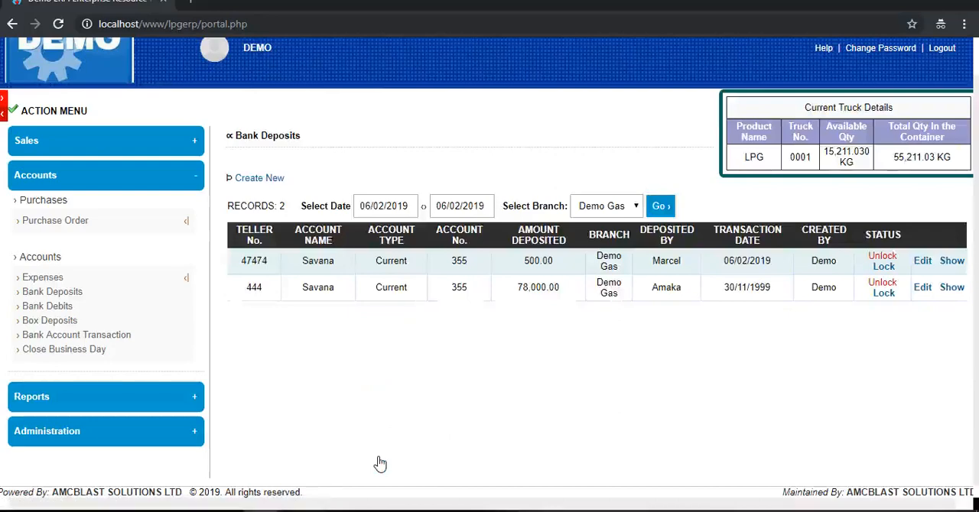
- Lock both bank deposits and show the details of the 78,000.00 deposit
{"action": "left_click", "coordinate": [884, 295]}
{"action": "left_click", "coordinate": [884, 266]}
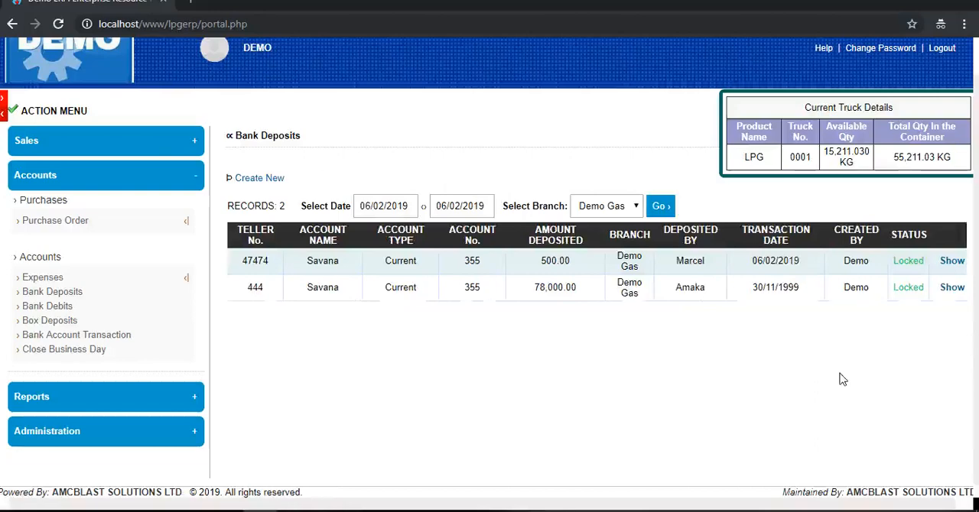
{"action": "left_click", "coordinate": [951, 287]}
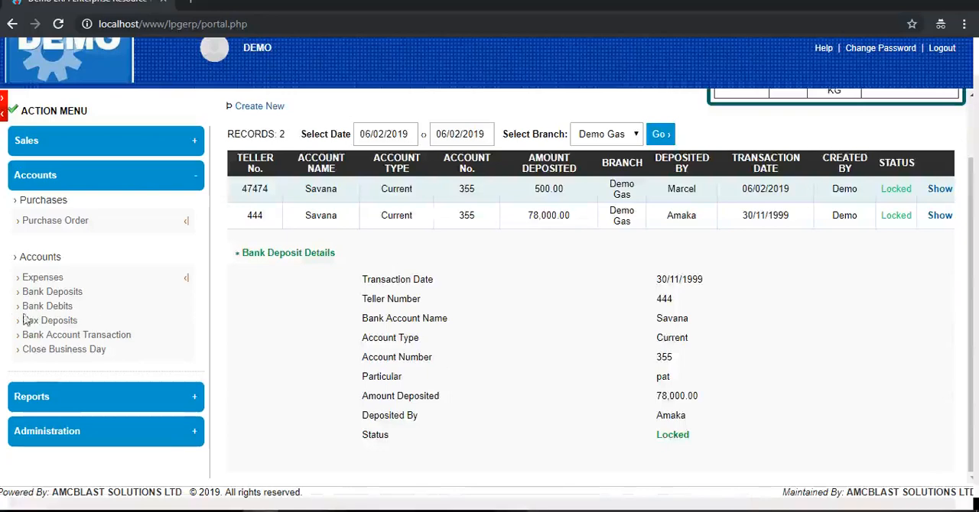
- Start a new bank debit draft with account type Current, the available account number and account name Savana
{"action": "left_click", "coordinate": [50, 308]}
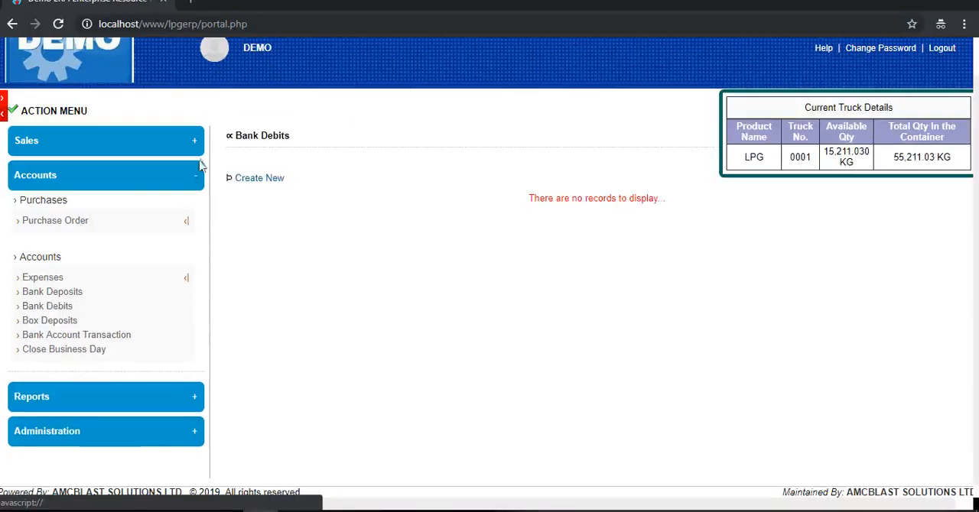
{"action": "left_click", "coordinate": [259, 178]}
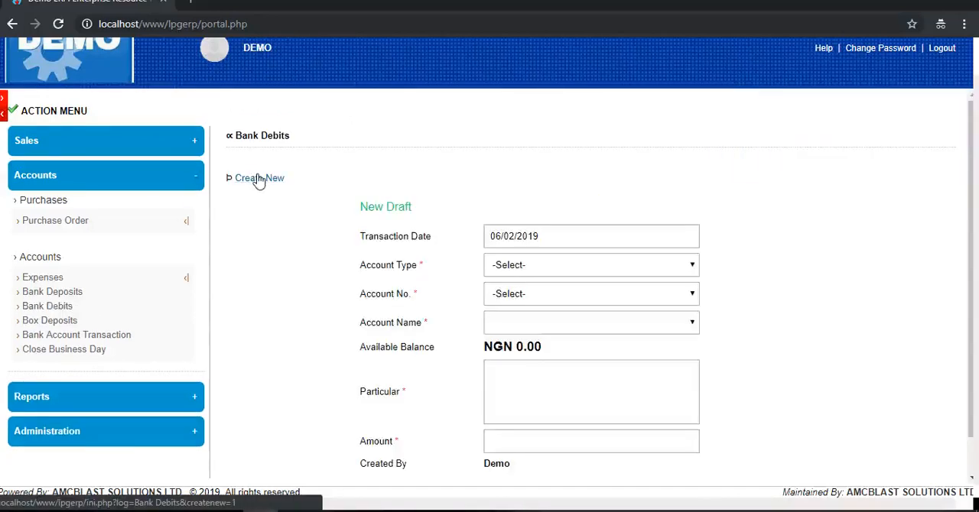
{"action": "left_click", "coordinate": [531, 266]}
{"action": "left_click", "coordinate": [533, 308]}
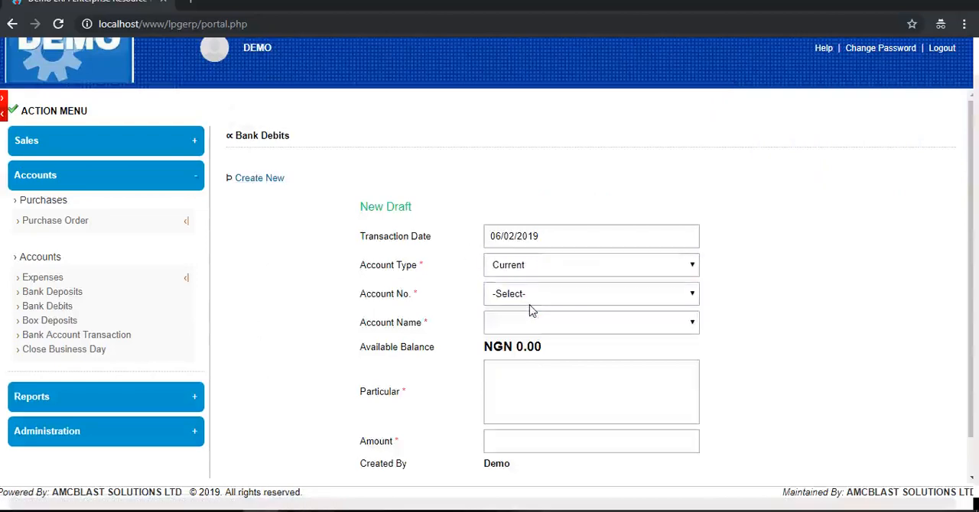
{"action": "left_click", "coordinate": [531, 298]}
{"action": "left_click", "coordinate": [533, 325]}
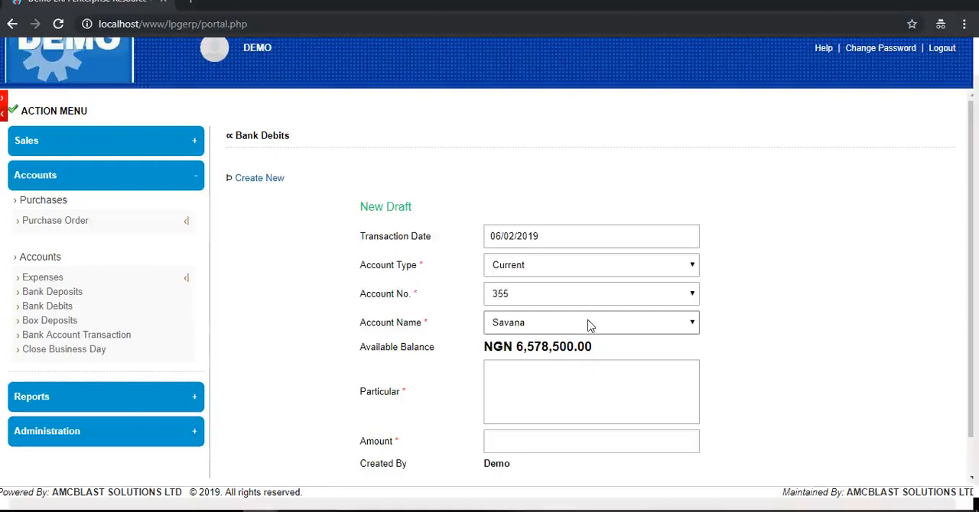
- Set the bank debit's particular to "for utility bill" and its amount to 100000, and create the draft
{"action": "scroll", "coordinate": [617, 328], "scroll_direction": "down", "scroll_amount": 1}
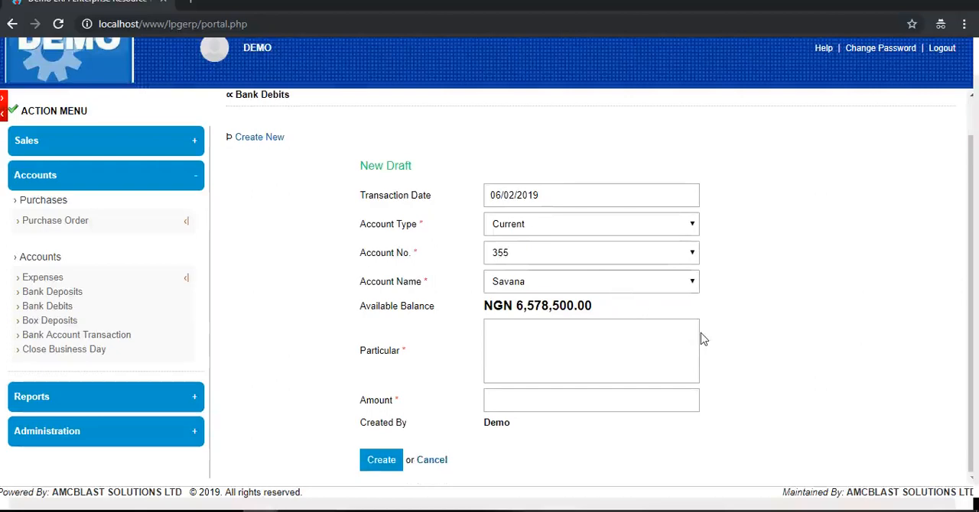
{"action": "left_click", "coordinate": [533, 345]}
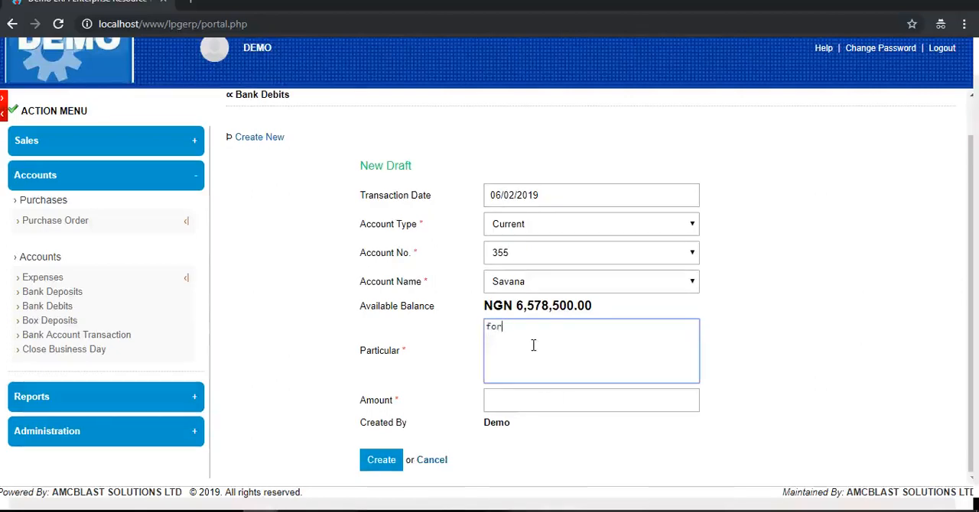
{"action": "type", "text": "for utility bill"}
{"action": "left_click", "coordinate": [533, 402]}
{"action": "type", "text": "100000"}
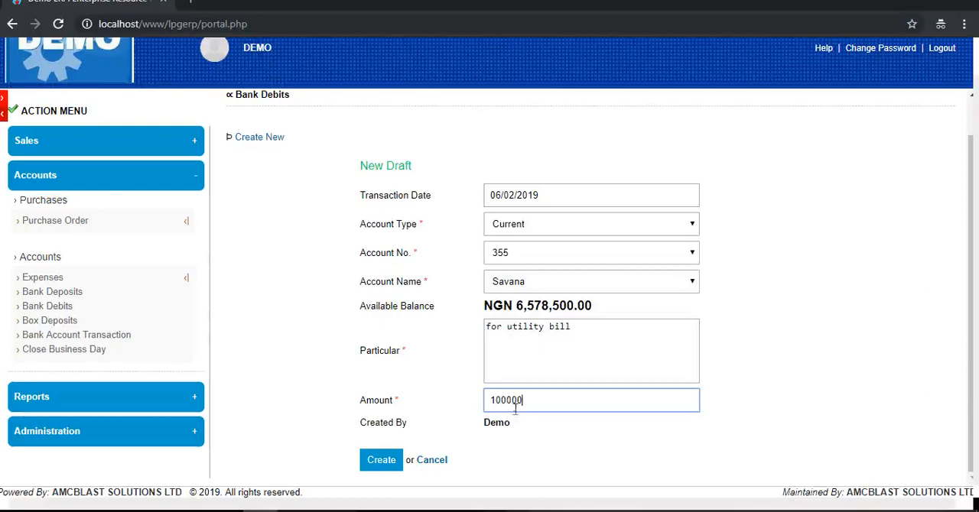
{"action": "left_click", "coordinate": [381, 459]}
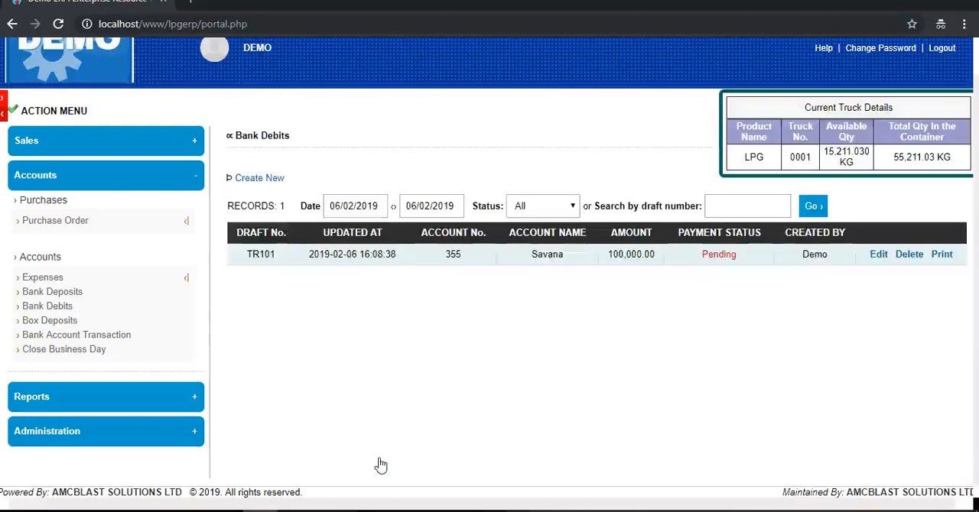
- Examine the edit form of the pending bank debit draft TR101 and leave it without saving
{"action": "left_click", "coordinate": [877, 256]}
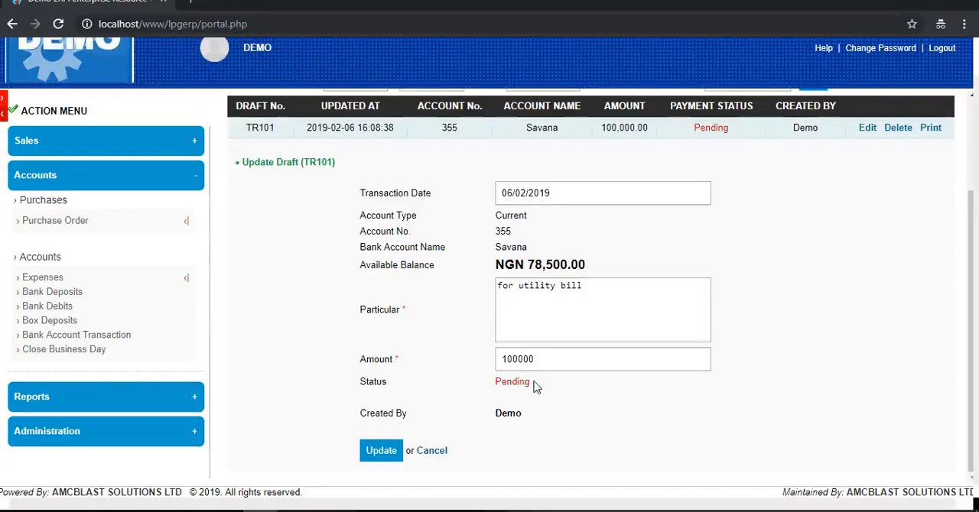
{"action": "left_click", "coordinate": [378, 452]}
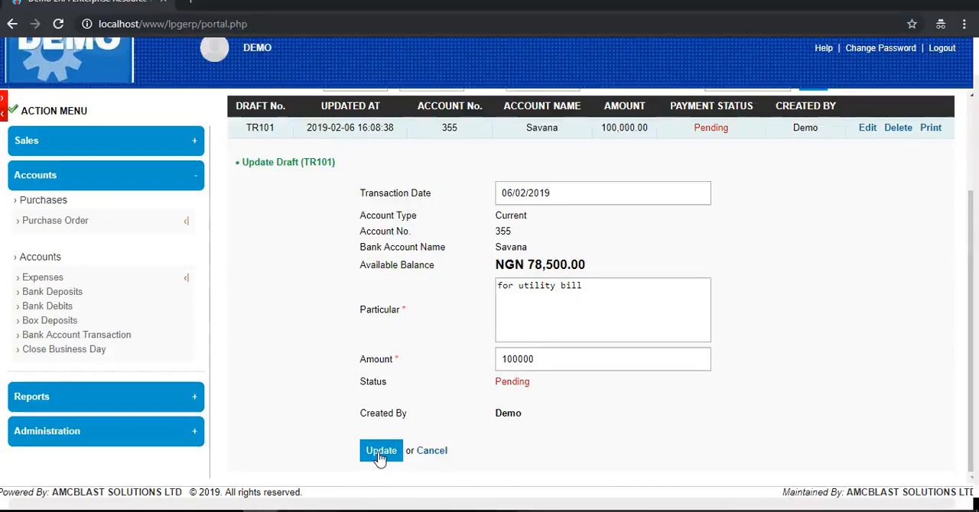
{"action": "left_click", "coordinate": [430, 456]}
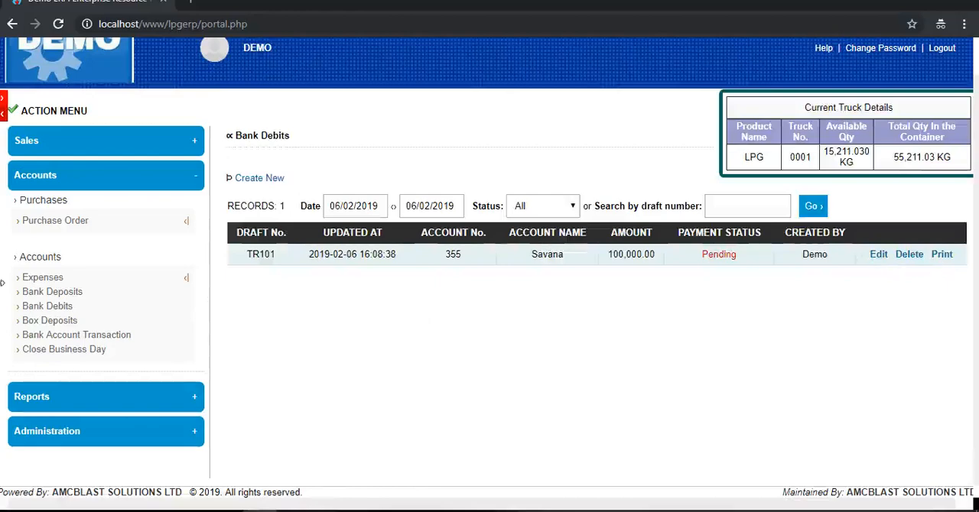
- Mark the utility bill debit TR101 as complete in the bank account transactions
{"action": "left_click", "coordinate": [105, 344]}
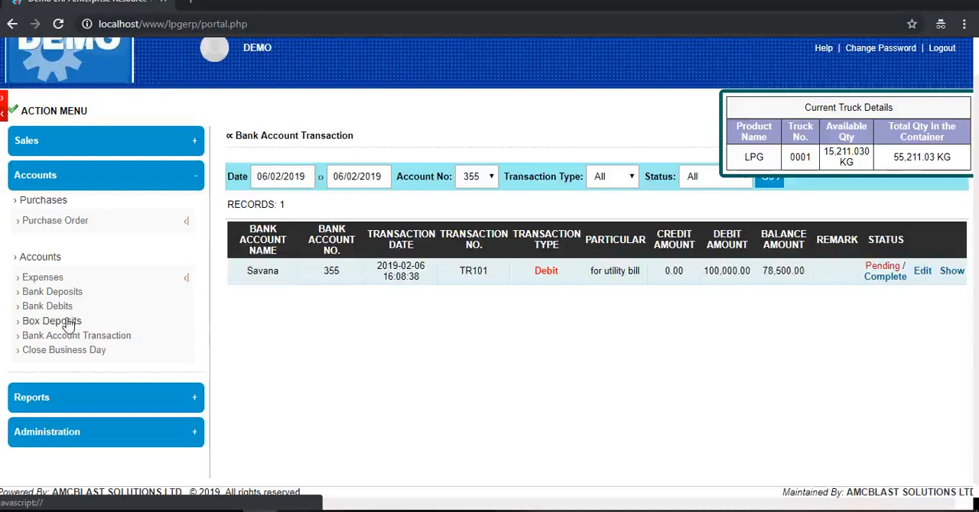
{"action": "left_click", "coordinate": [887, 277]}
{"action": "left_click", "coordinate": [546, 107]}
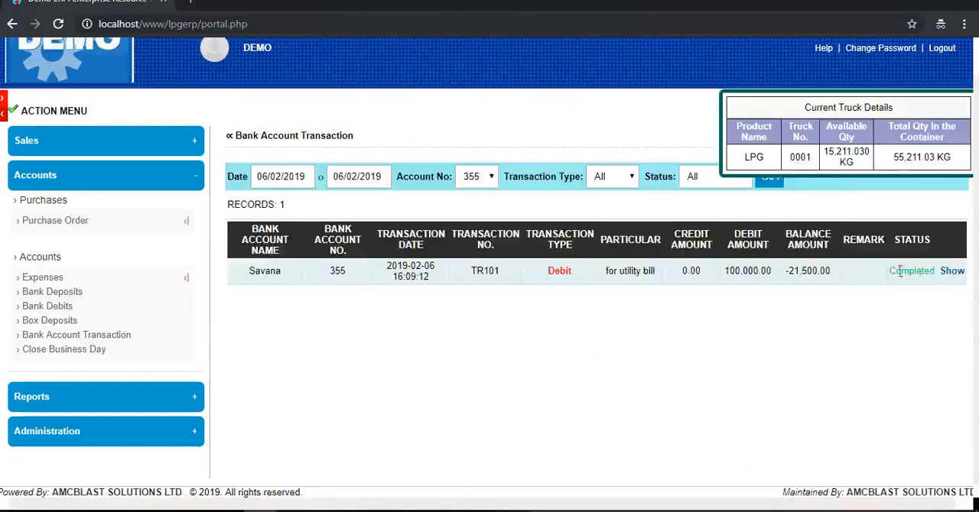
- Return to the bank debits list and preview the printout of draft TR101 without printing it
{"action": "left_click", "coordinate": [952, 274]}
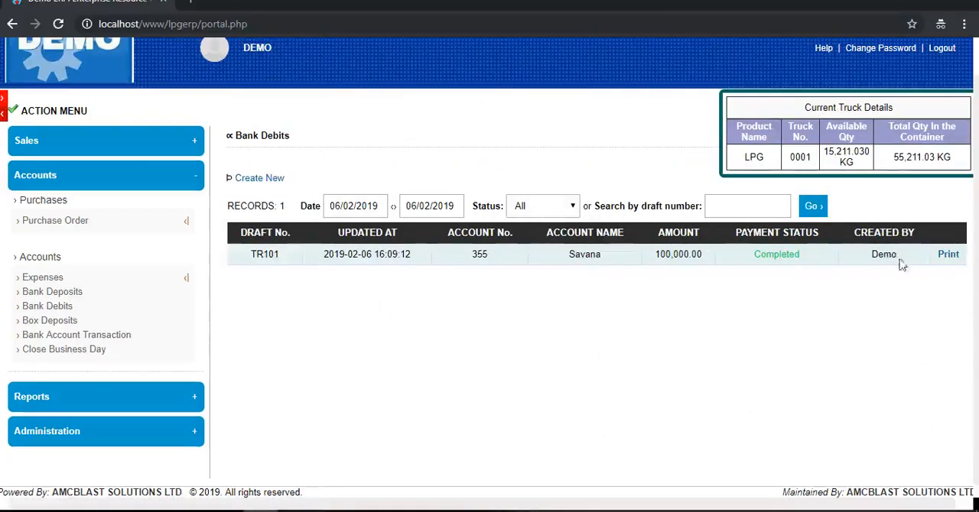
{"action": "left_click", "coordinate": [949, 254]}
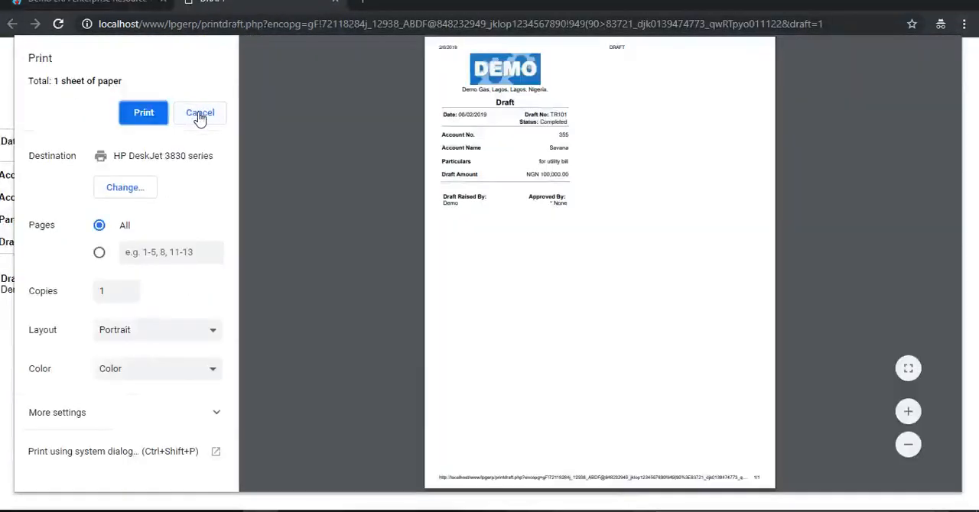
{"action": "left_click", "coordinate": [200, 115]}
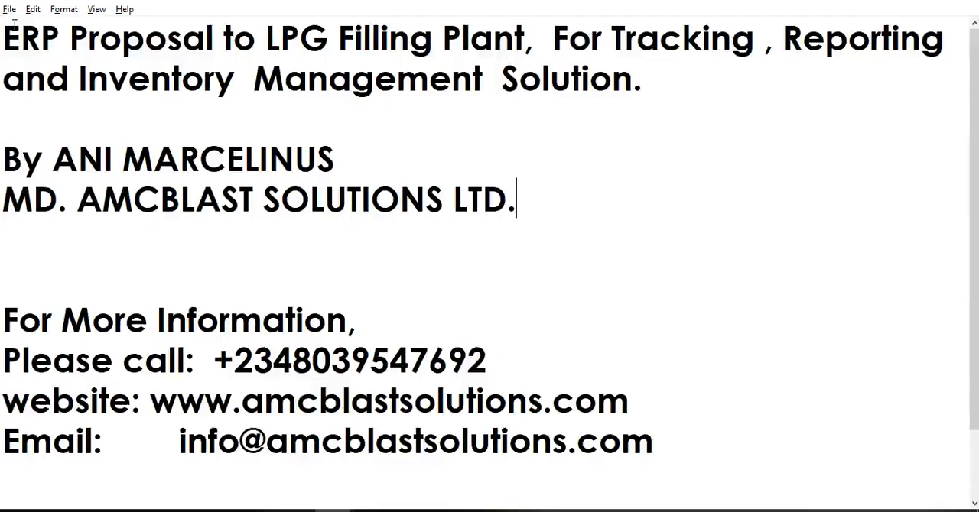
{"action": "key", "text": "alt+Tab"}
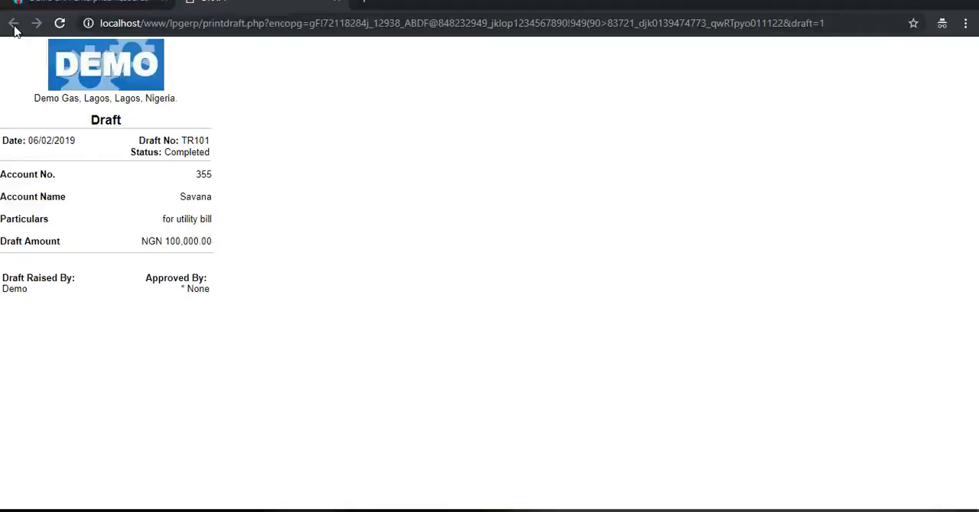
{"action": "key", "text": "alt+Tab"}
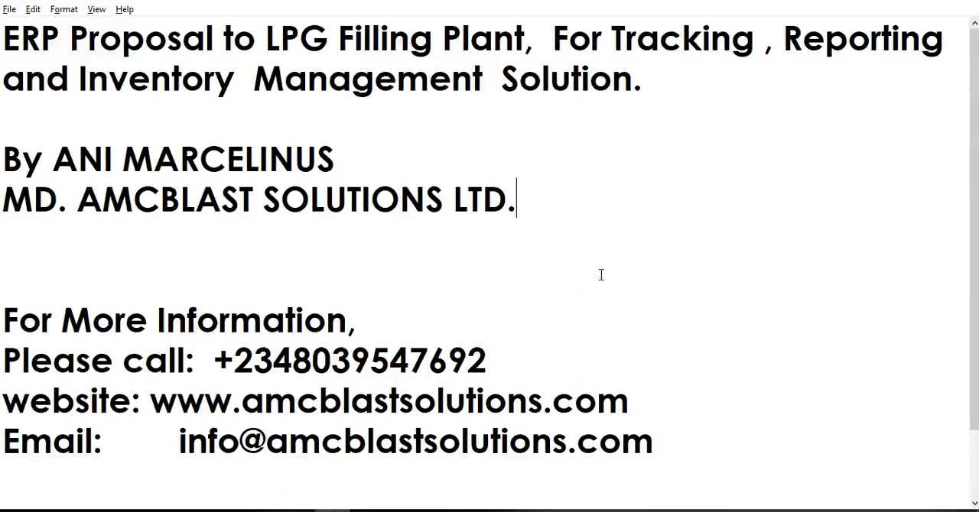
{"action": "key", "text": "alt+Tab"}
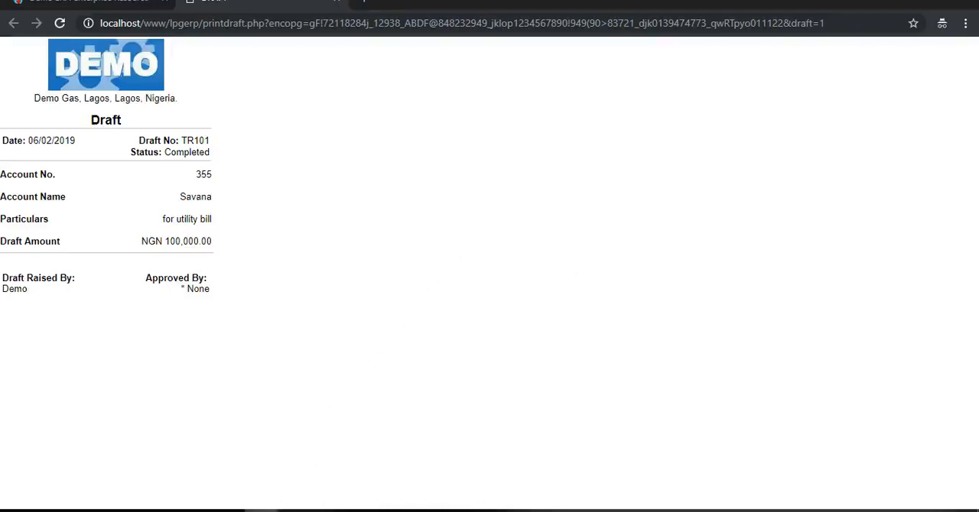
{"action": "mouse_move", "coordinate": [262, 511]}
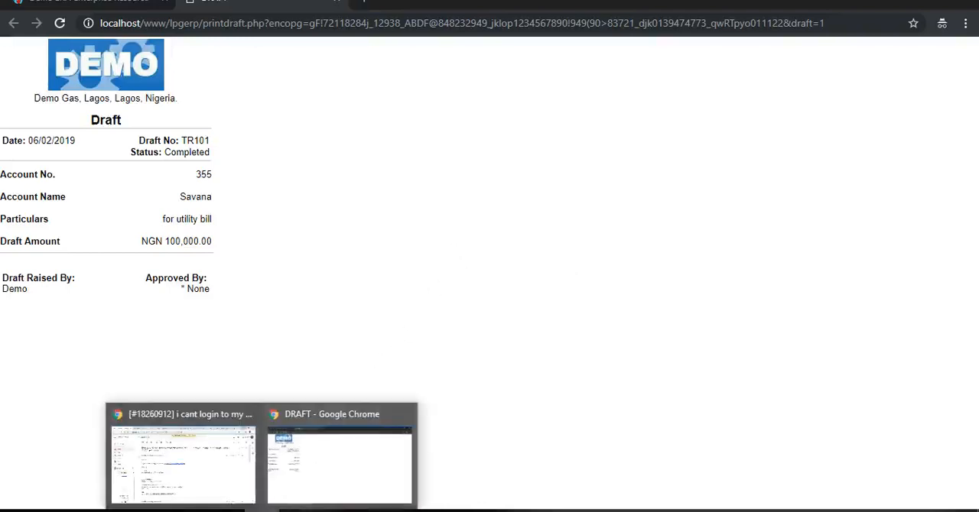
{"action": "left_click", "coordinate": [295, 475]}
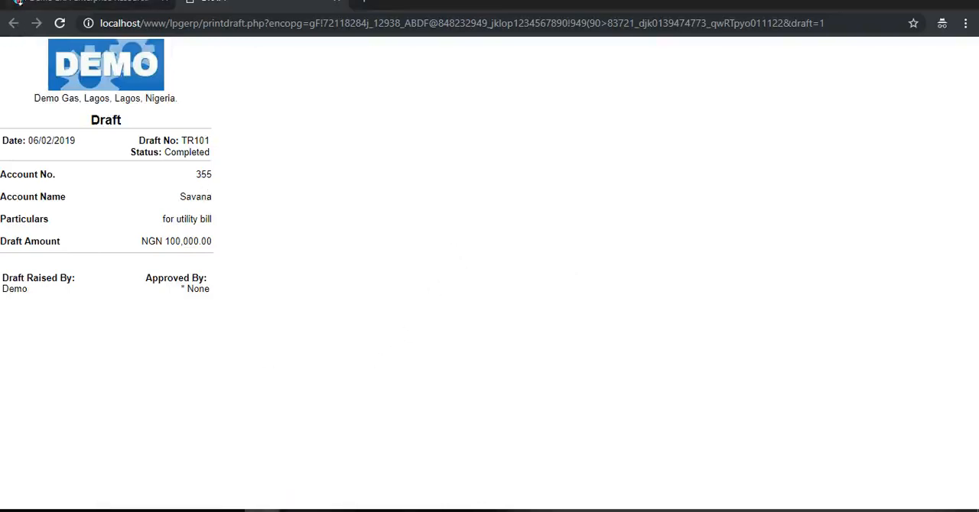
- Return to the ERP portal from the draft printout and open the Purchase Order Report
{"action": "left_click", "coordinate": [11, 2]}
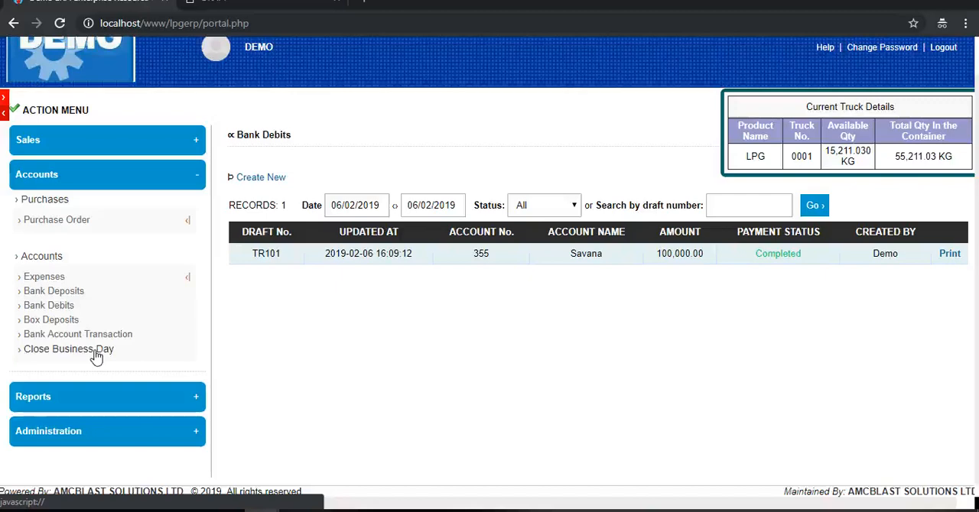
{"action": "left_click", "coordinate": [190, 177]}
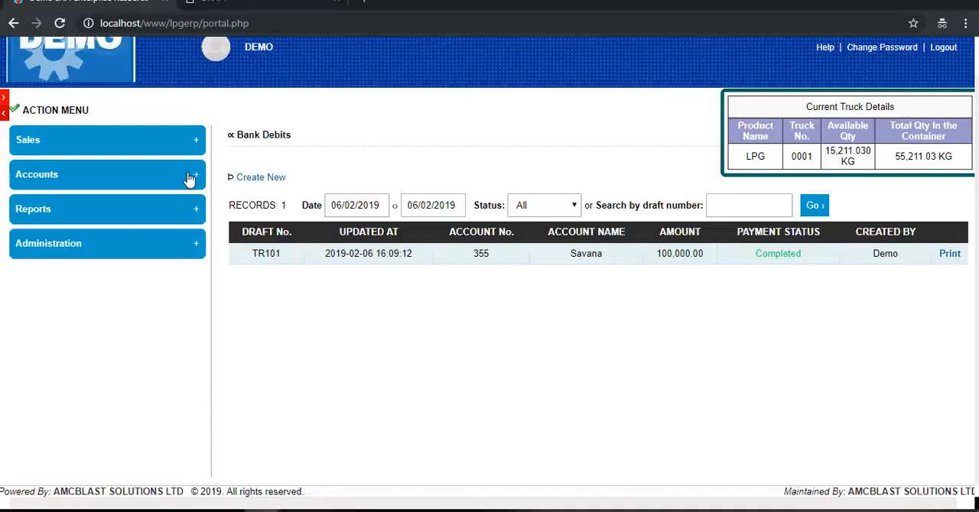
{"action": "left_click", "coordinate": [147, 211]}
{"action": "left_click", "coordinate": [83, 235]}
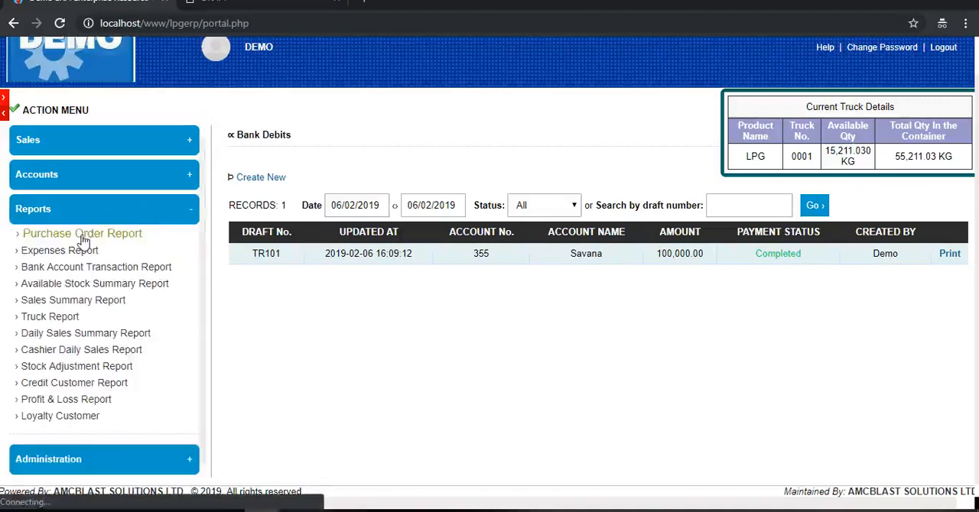
- Run the monthly purchase order report for Feb 2019 with supplier Ppmc and product LPG
{"action": "left_click", "coordinate": [308, 217]}
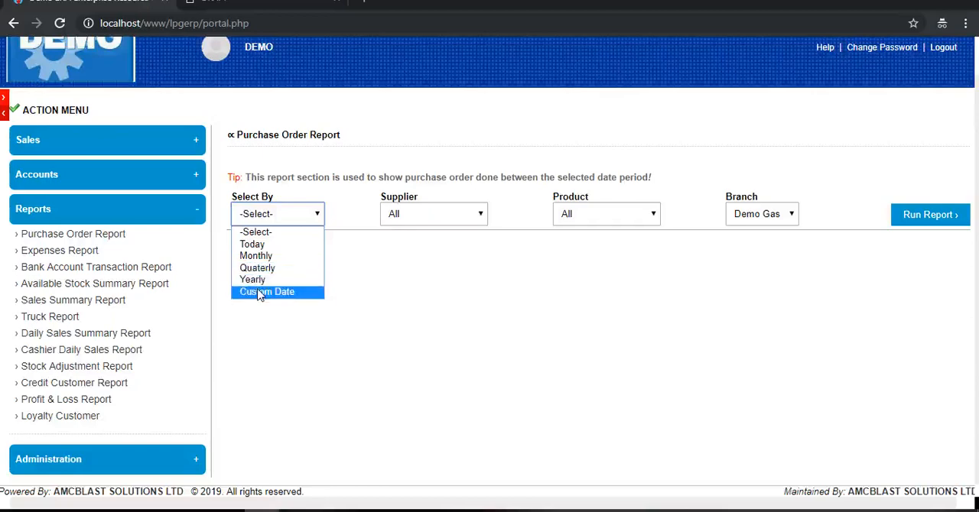
{"action": "left_click", "coordinate": [260, 256]}
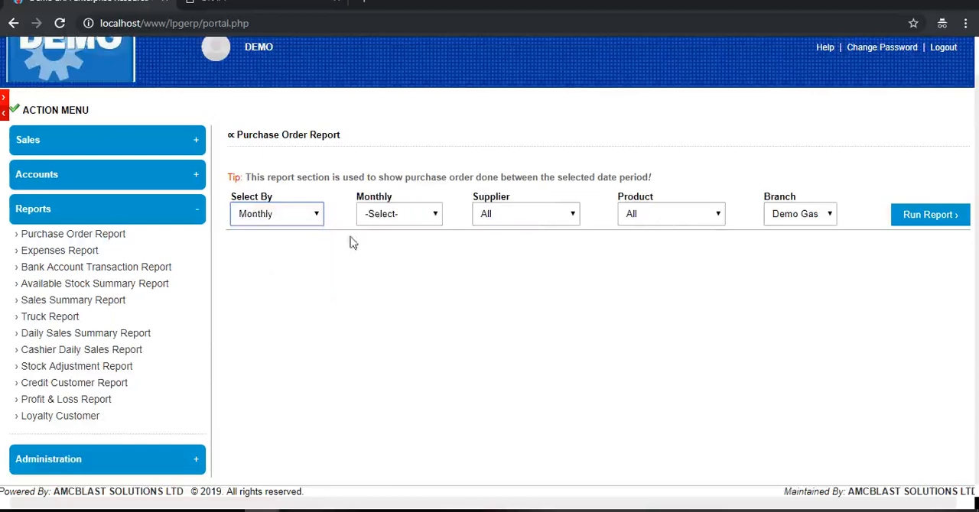
{"action": "left_click", "coordinate": [417, 215]}
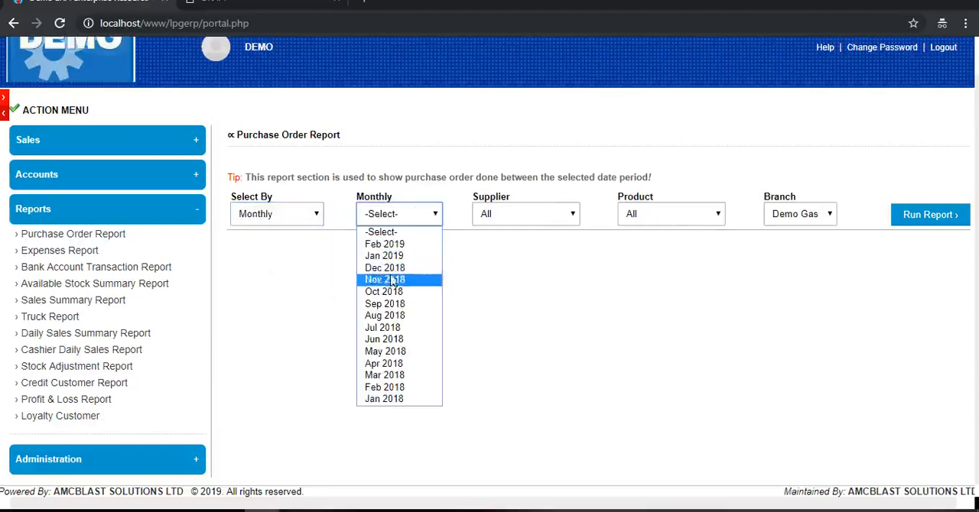
{"action": "left_click", "coordinate": [384, 244]}
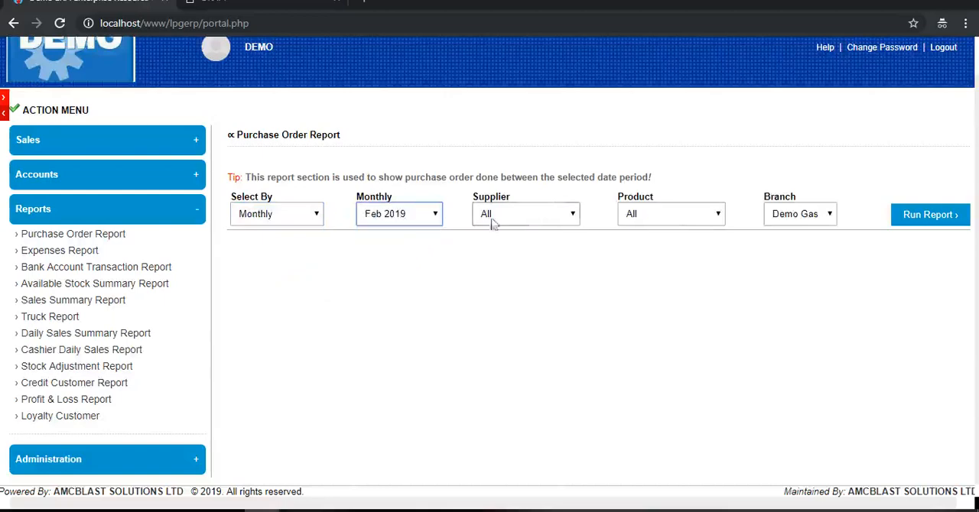
{"action": "left_click", "coordinate": [514, 219]}
{"action": "left_click", "coordinate": [509, 245]}
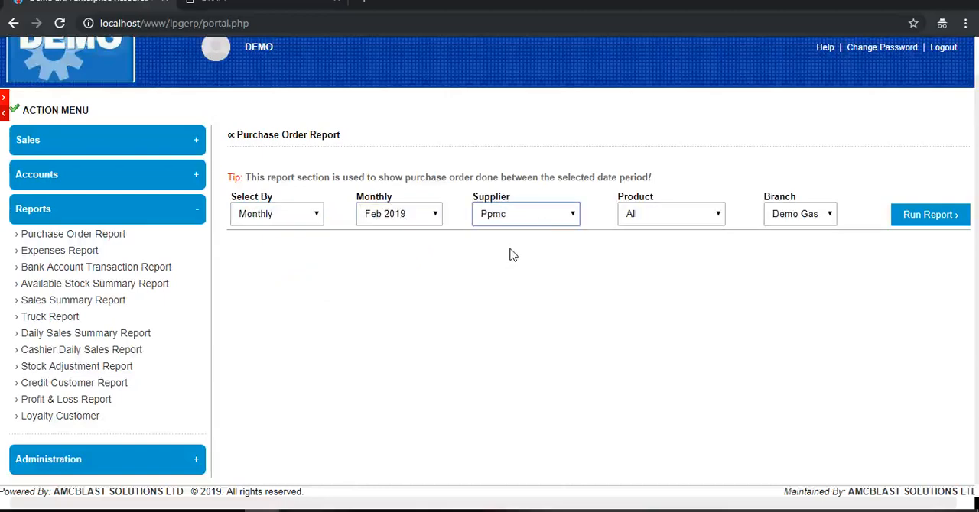
{"action": "left_click", "coordinate": [685, 214]}
{"action": "left_click", "coordinate": [662, 245]}
{"action": "left_click", "coordinate": [933, 215]}
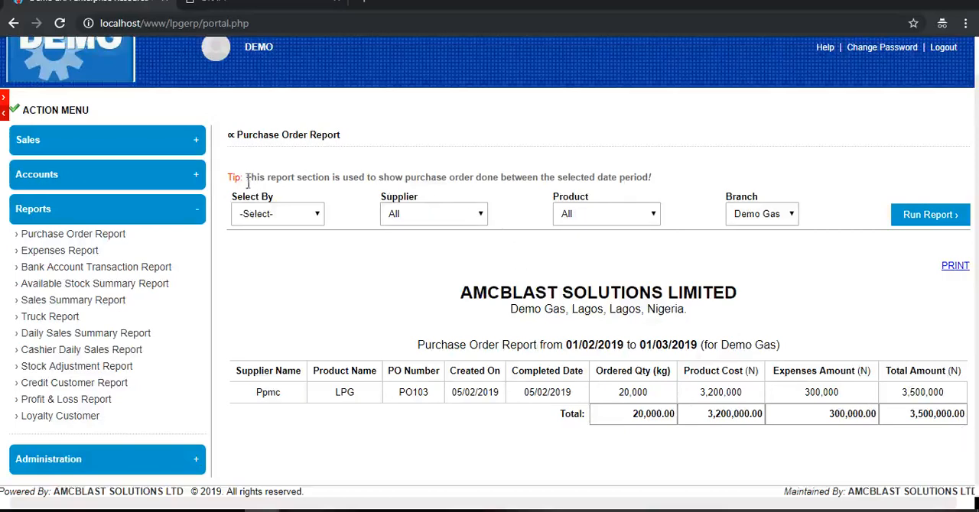
- Set the purchase order report's custom date range from 01/02/2017 to 06/02/2019
{"action": "left_click", "coordinate": [275, 216]}
{"action": "left_click", "coordinate": [267, 291]}
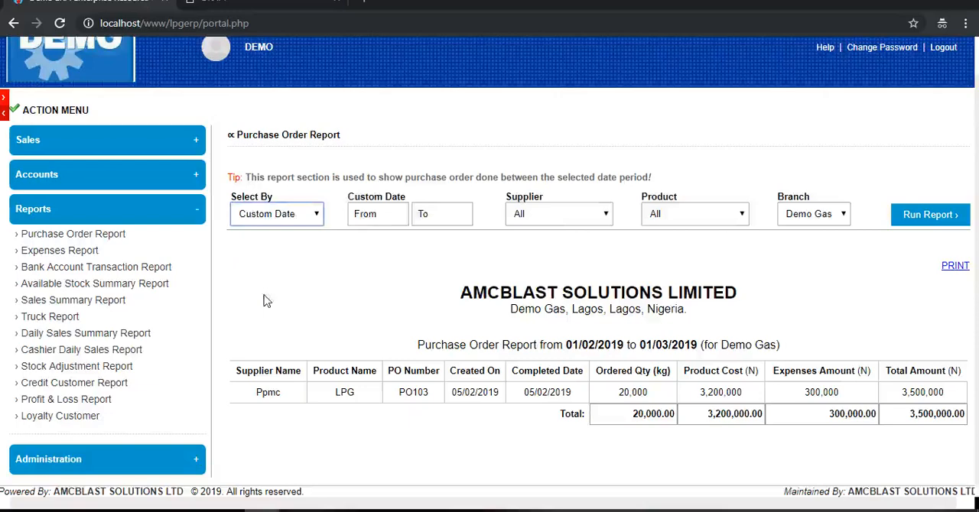
{"action": "left_click", "coordinate": [374, 215]}
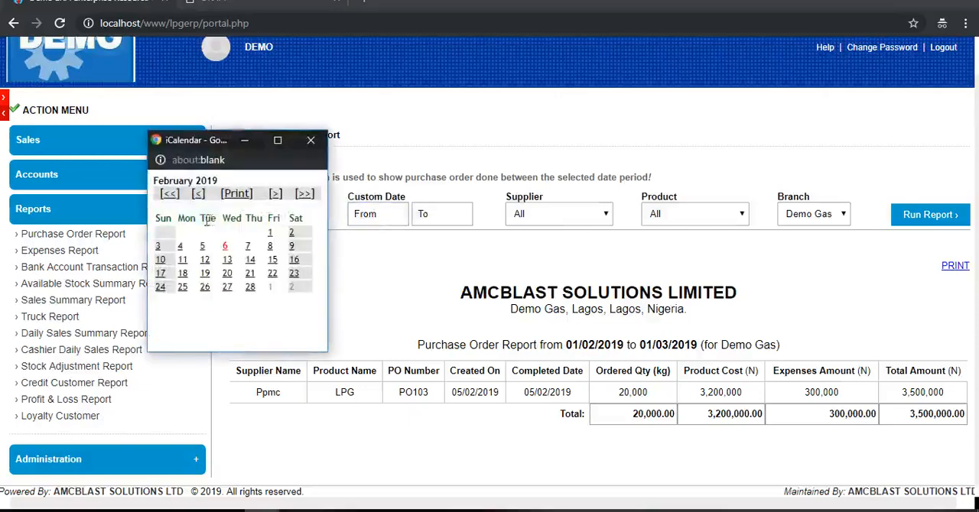
{"action": "left_click", "coordinate": [169, 196]}
{"action": "left_click", "coordinate": [169, 195]}
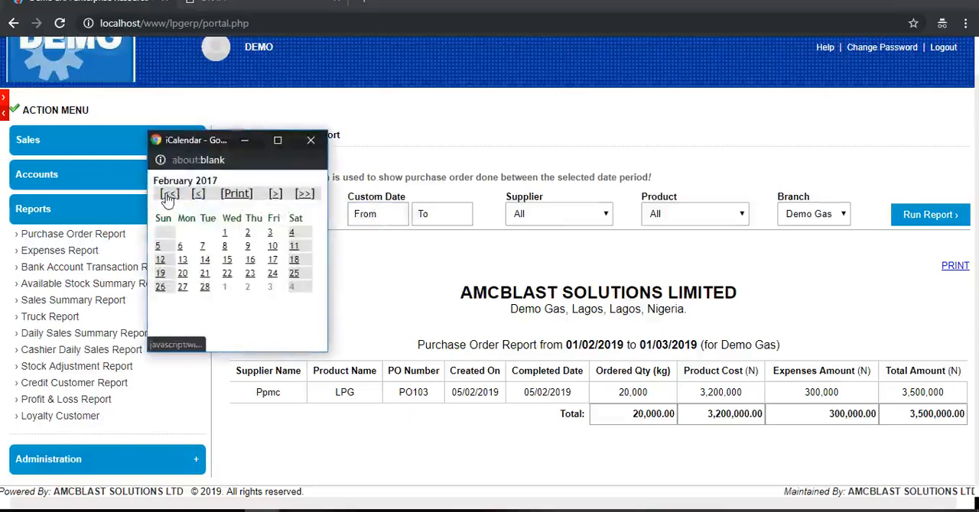
{"action": "left_click", "coordinate": [224, 233]}
{"action": "left_click", "coordinate": [442, 214]}
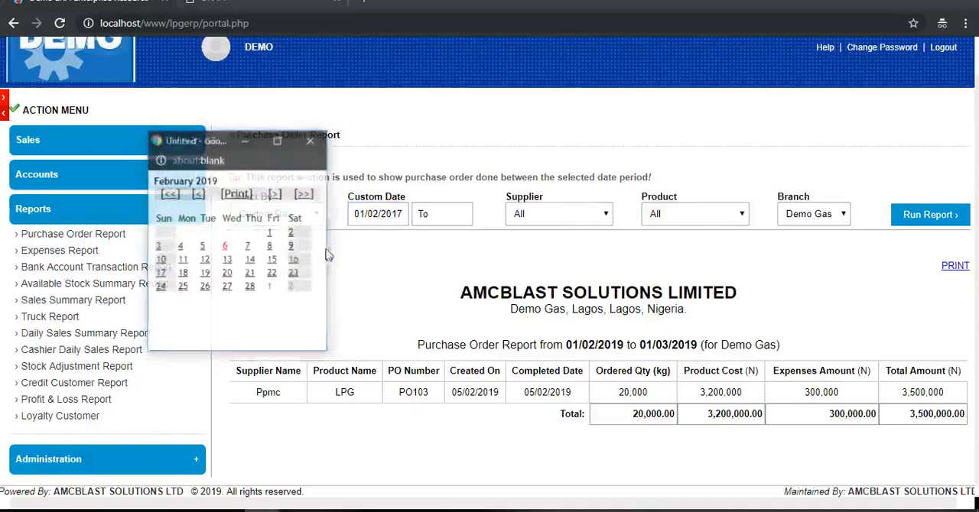
{"action": "left_click", "coordinate": [229, 254]}
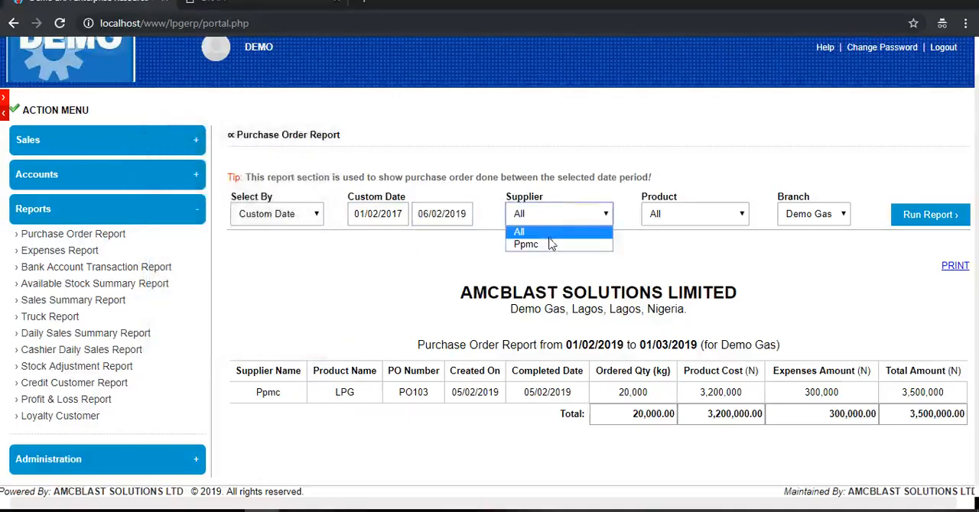
- Filter the custom-date purchase order report by supplier Ppmc and product LPG, and run it
{"action": "left_click", "coordinate": [552, 244]}
{"action": "left_click", "coordinate": [676, 217]}
{"action": "left_click", "coordinate": [684, 245]}
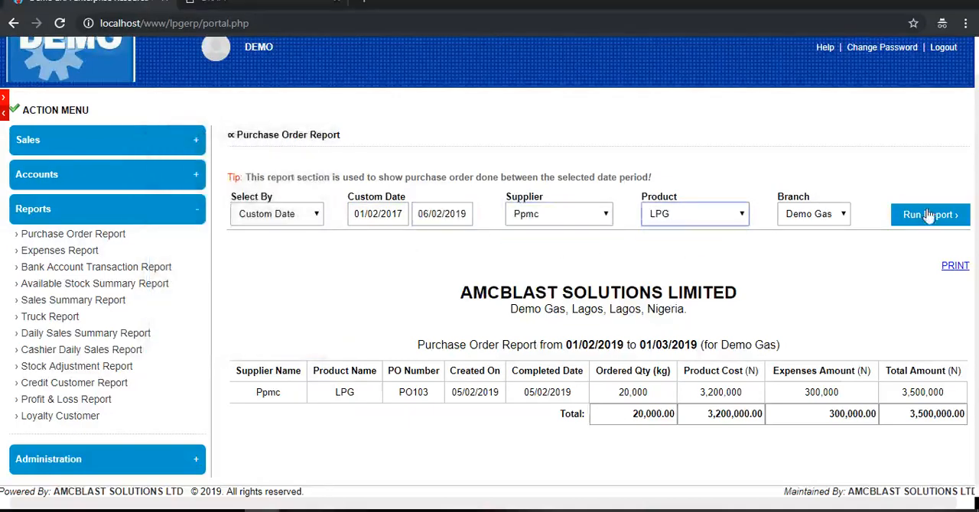
{"action": "left_click", "coordinate": [929, 215]}
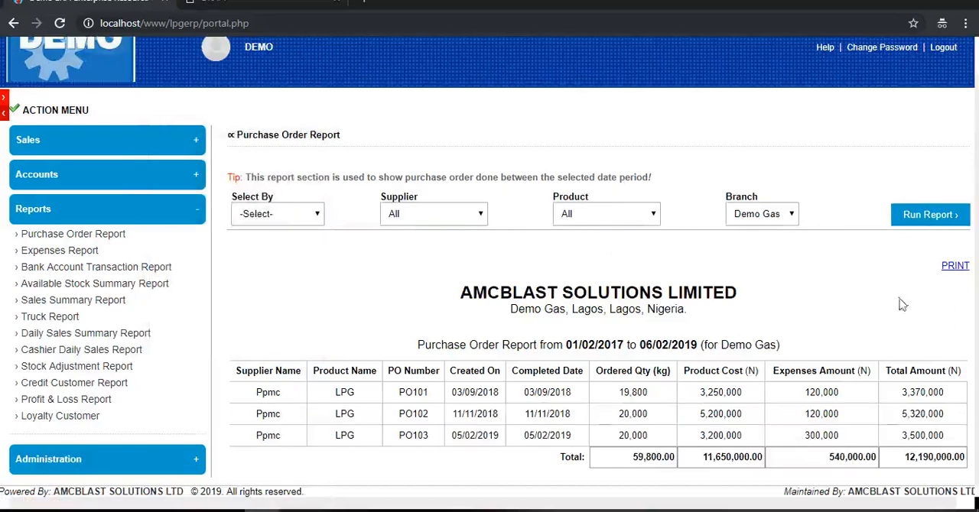
- Run the Expenses Report for today with category All for the Demo Gas branch
{"action": "left_click", "coordinate": [81, 257]}
{"action": "left_click", "coordinate": [303, 214]}
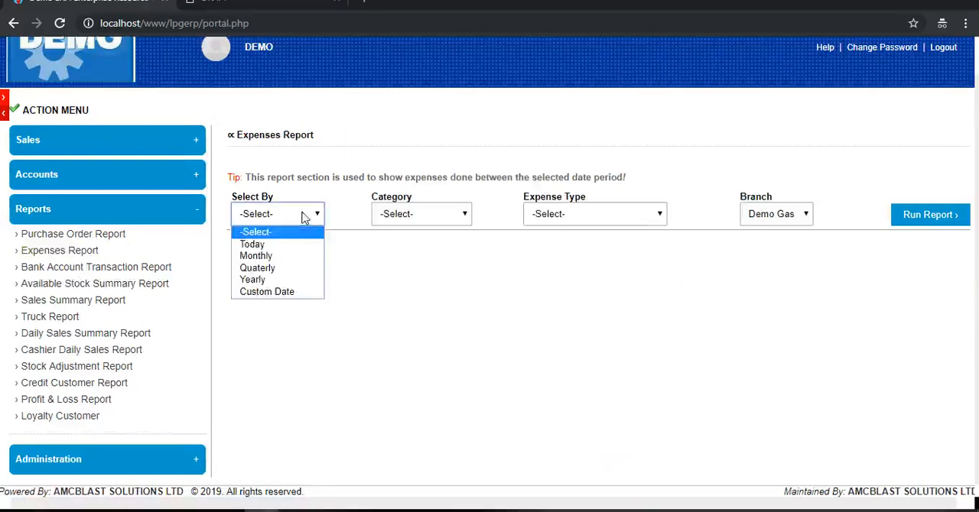
{"action": "left_click", "coordinate": [270, 245]}
{"action": "left_click", "coordinate": [417, 214]}
{"action": "left_click", "coordinate": [407, 243]}
{"action": "left_click", "coordinate": [595, 216]}
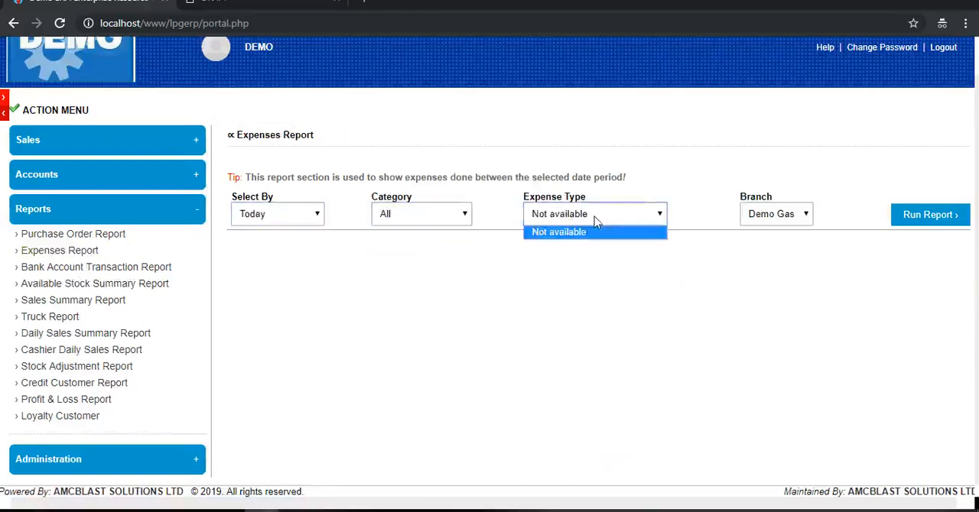
{"action": "left_click", "coordinate": [594, 216]}
{"action": "left_click", "coordinate": [786, 215]}
{"action": "left_click", "coordinate": [918, 218]}
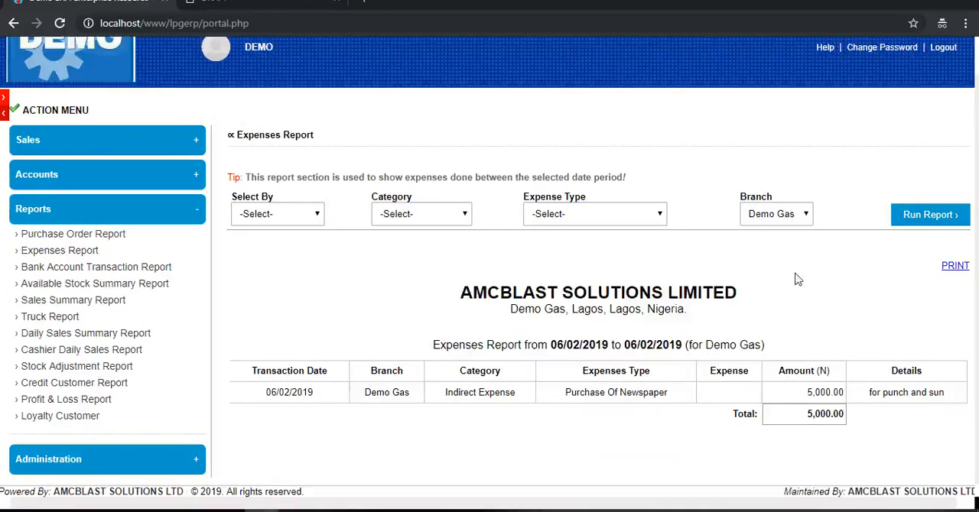
{"action": "left_click", "coordinate": [286, 217]}
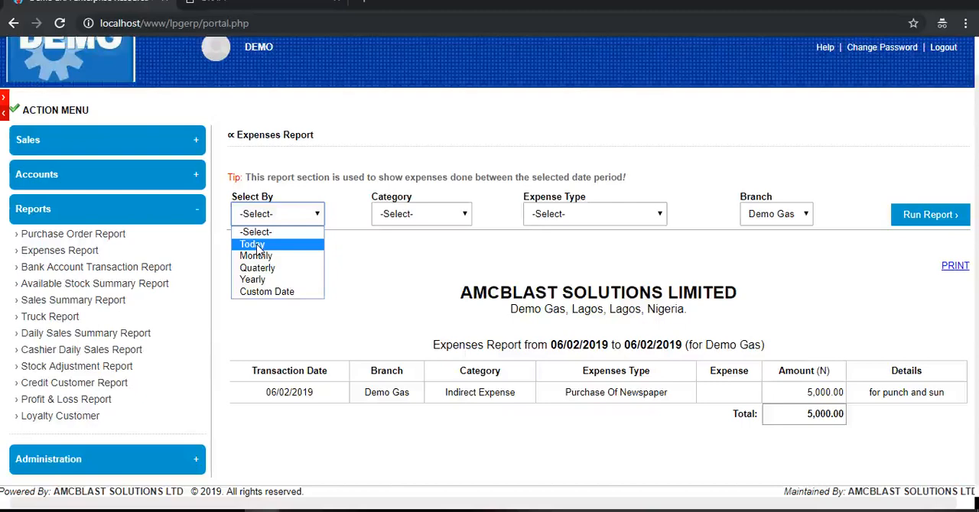
- Run the Bank Account Transaction Report for today on the Savana account
{"action": "left_click", "coordinate": [102, 267]}
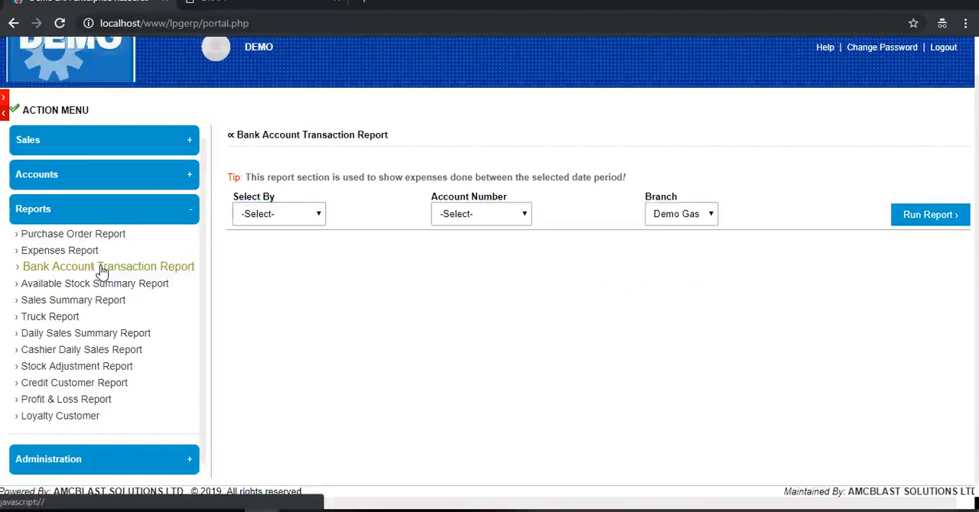
{"action": "left_click", "coordinate": [316, 215]}
{"action": "left_click", "coordinate": [275, 247]}
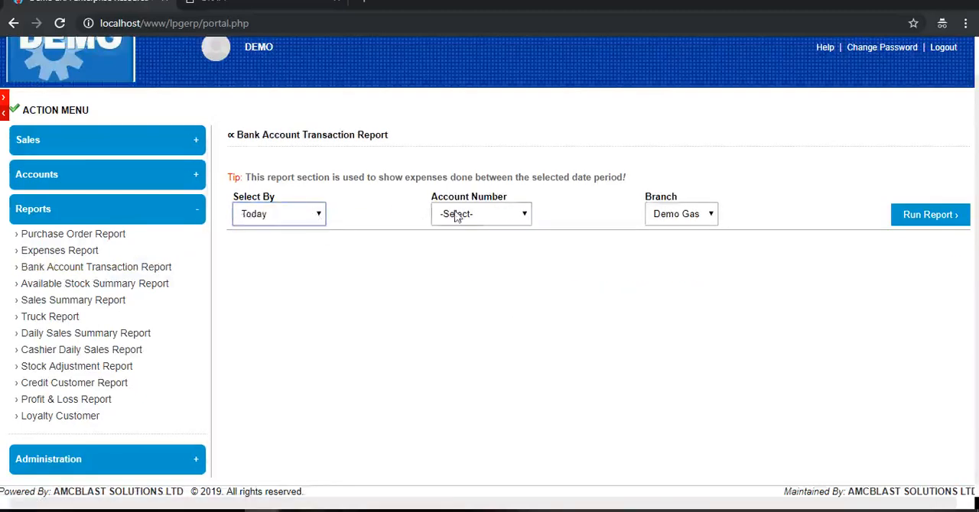
{"action": "left_click", "coordinate": [459, 215]}
{"action": "left_click", "coordinate": [469, 245]}
{"action": "left_click", "coordinate": [896, 217]}
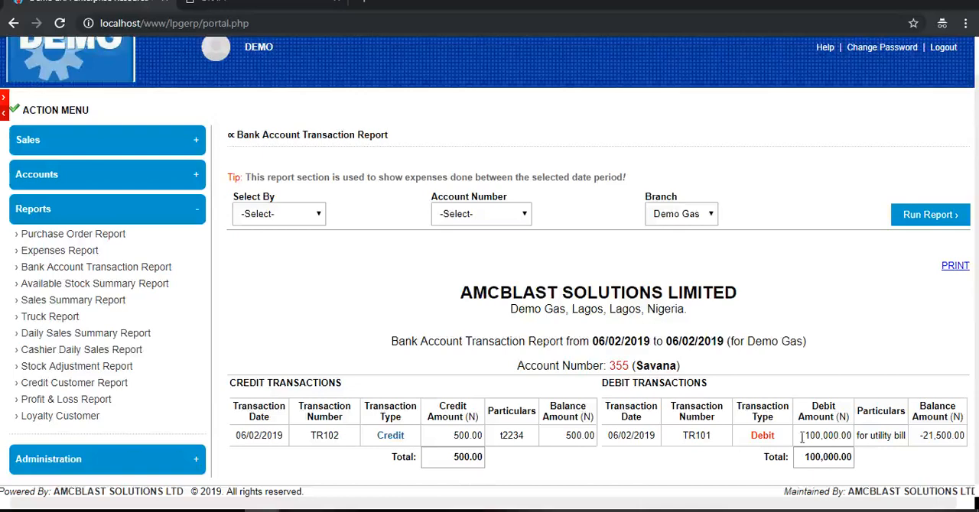
- Run the Available Stock Summary Report for truck 0001 and product LPG
{"action": "left_click", "coordinate": [88, 285]}
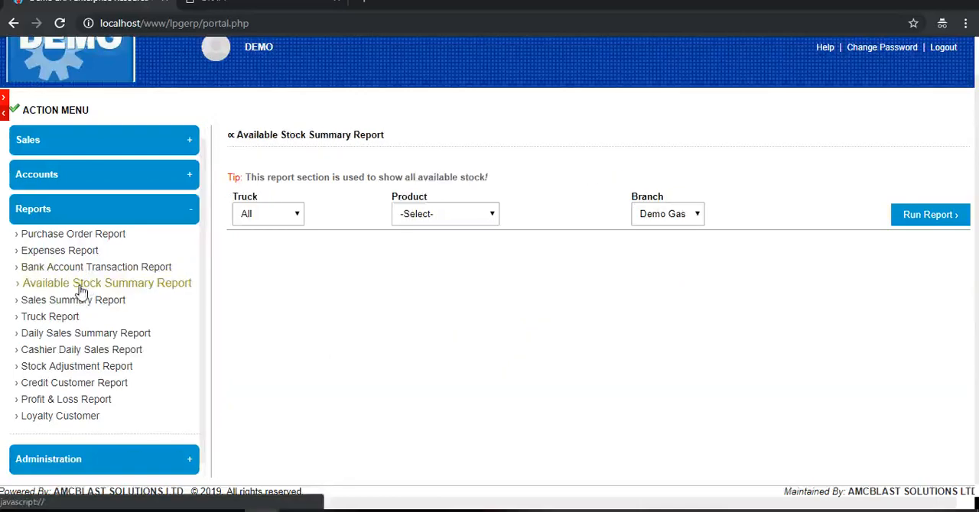
{"action": "left_click", "coordinate": [283, 213]}
{"action": "left_click", "coordinate": [264, 243]}
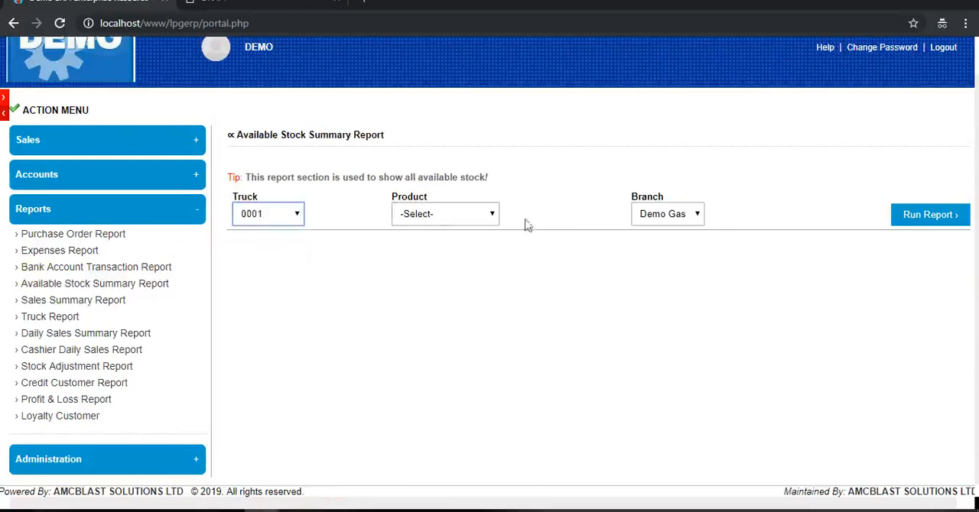
{"action": "left_click", "coordinate": [458, 215]}
{"action": "left_click", "coordinate": [432, 242]}
{"action": "left_click", "coordinate": [930, 215]}
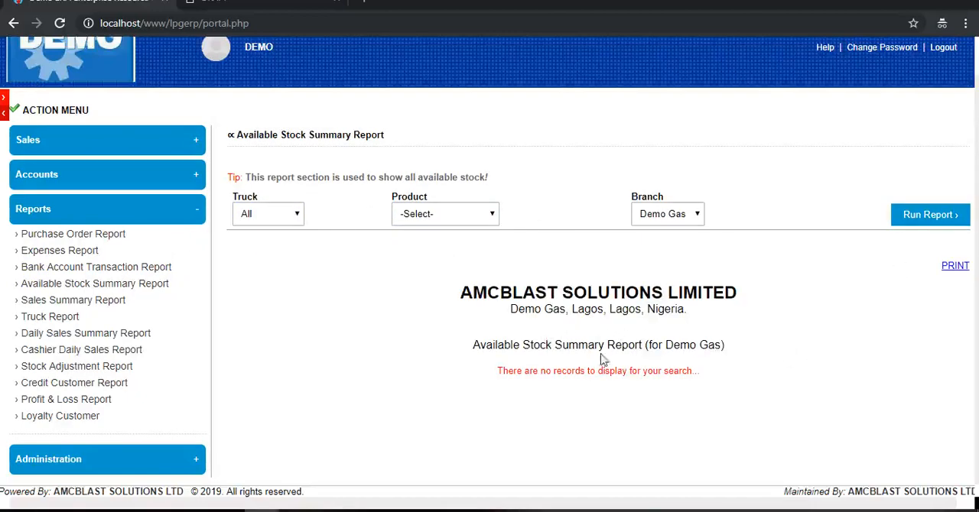
- Run the available stock summary again for all trucks with product LPG
{"action": "left_click", "coordinate": [275, 215]}
{"action": "left_click", "coordinate": [266, 232]}
{"action": "left_click", "coordinate": [397, 219]}
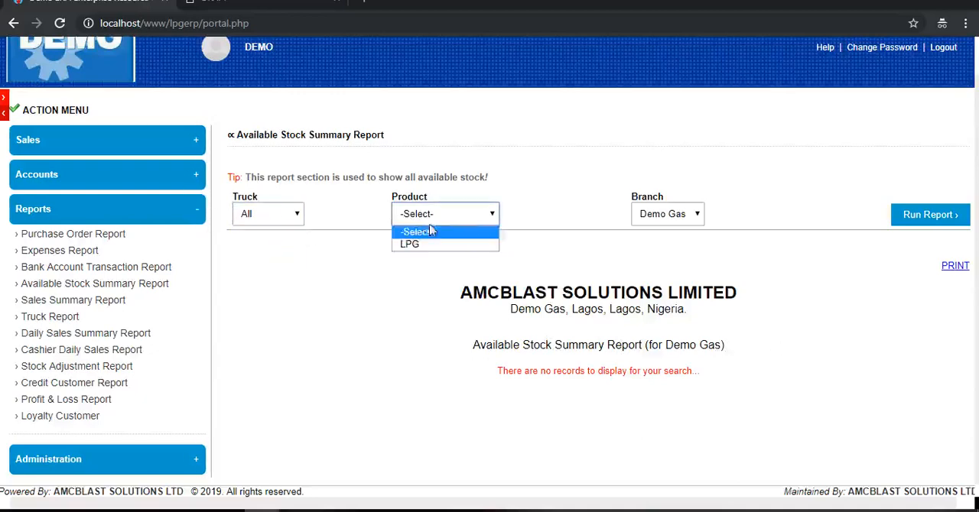
{"action": "left_click", "coordinate": [417, 240]}
{"action": "left_click", "coordinate": [942, 217]}
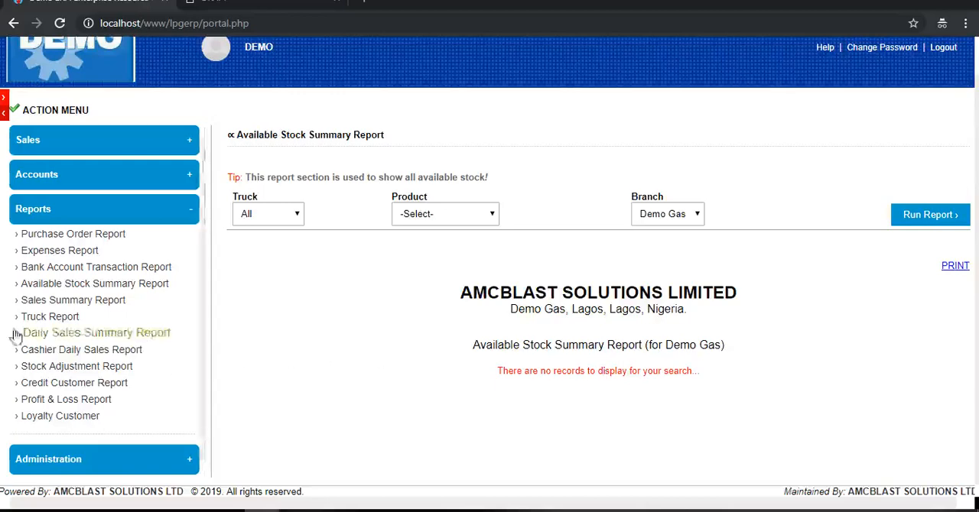
- Run the Sales Summary Report for today across all trucks and examine the report down to its gross margin
{"action": "left_click", "coordinate": [69, 302]}
{"action": "left_click", "coordinate": [313, 241]}
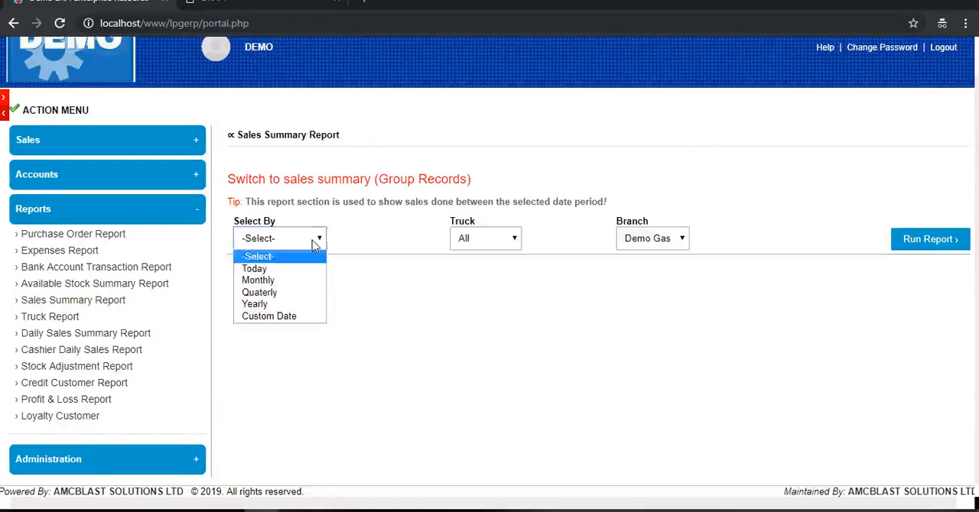
{"action": "left_click", "coordinate": [285, 271]}
{"action": "left_click", "coordinate": [489, 240]}
{"action": "left_click", "coordinate": [489, 240]}
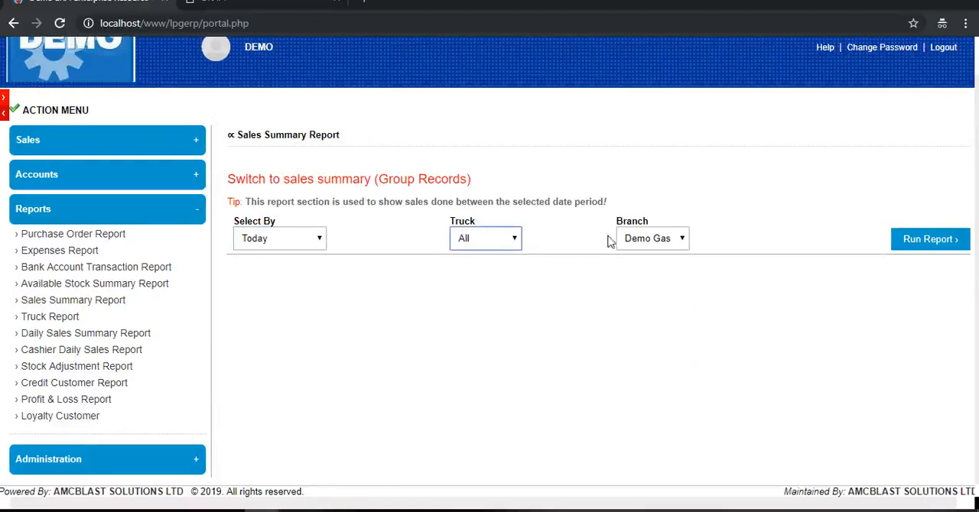
{"action": "left_click", "coordinate": [903, 243]}
{"action": "scroll", "coordinate": [741, 339], "scroll_direction": "down", "scroll_amount": 2}
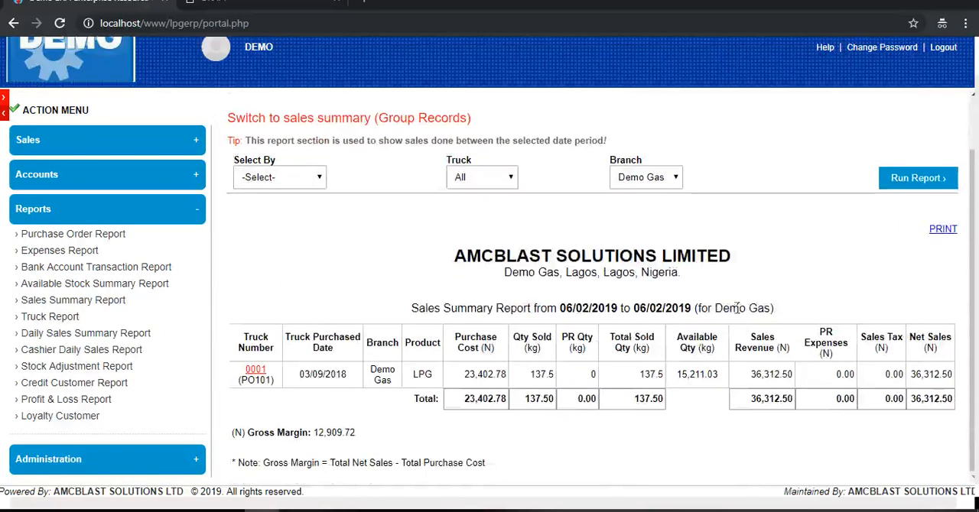
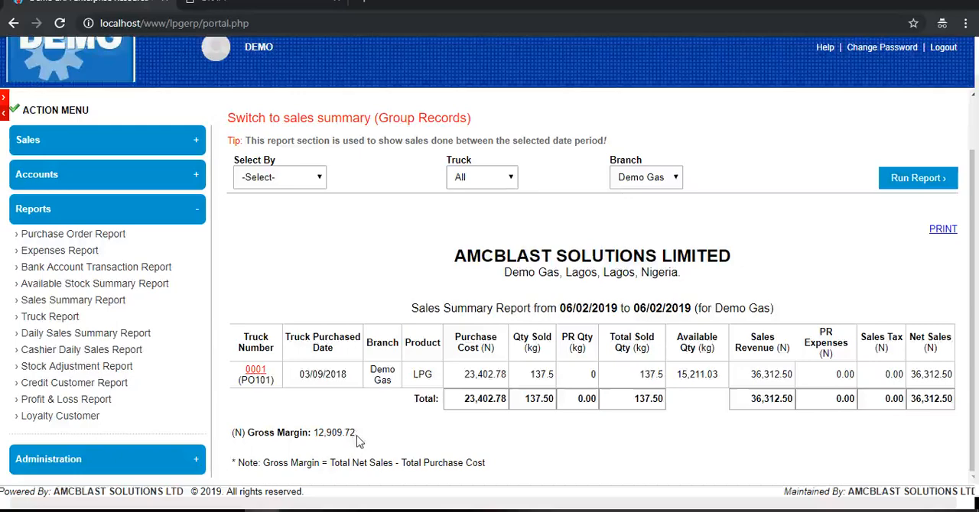
- Run the Truck Report for truck 0001 at the Demo Gas branch and view its daily transaction analysis
{"action": "left_click_drag", "start_coordinate": [353, 435], "coordinate": [315, 436]}
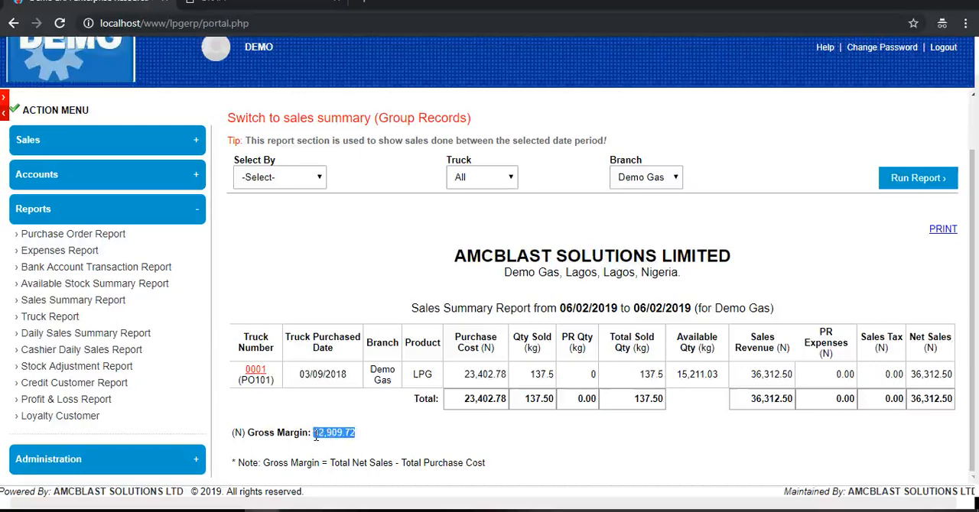
{"action": "left_click", "coordinate": [47, 325]}
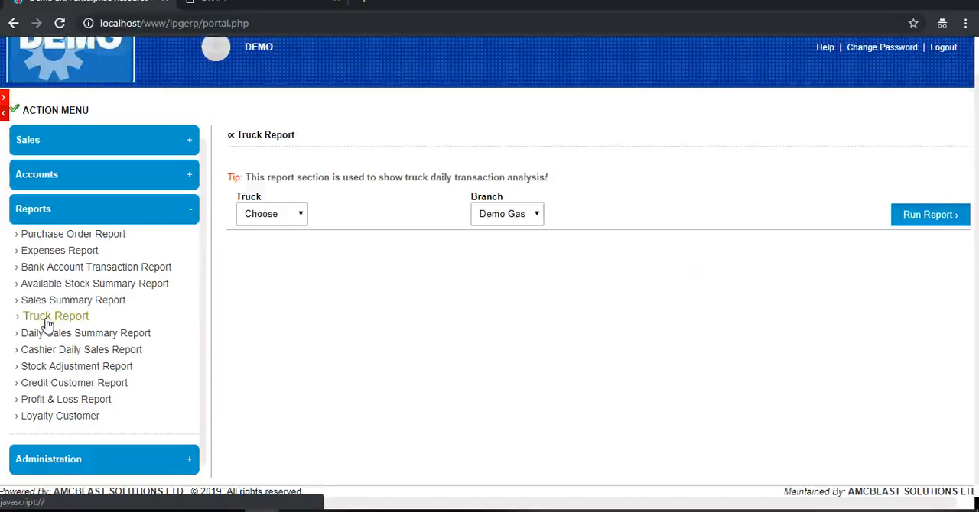
{"action": "left_click", "coordinate": [273, 218]}
{"action": "left_click", "coordinate": [269, 245]}
{"action": "left_click", "coordinate": [947, 219]}
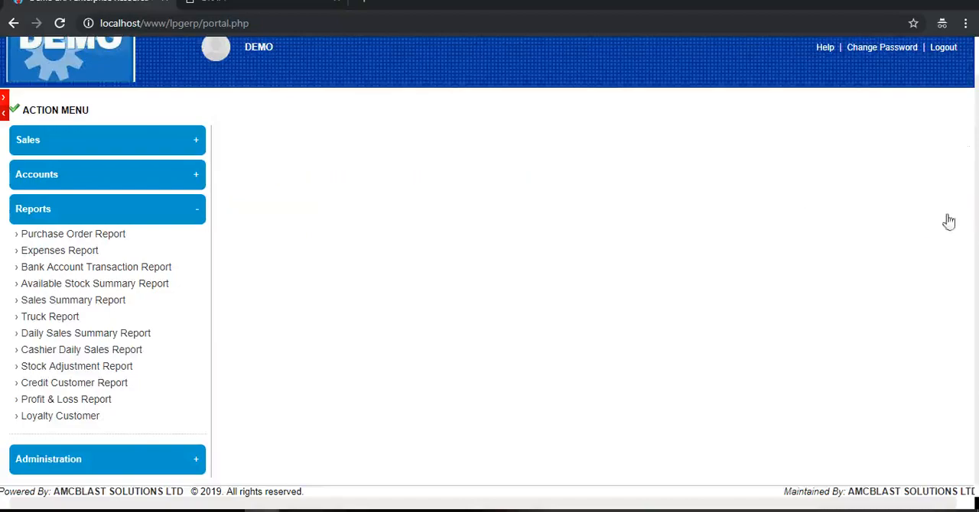
{"action": "scroll", "coordinate": [848, 305], "scroll_direction": "down", "scroll_amount": 3}
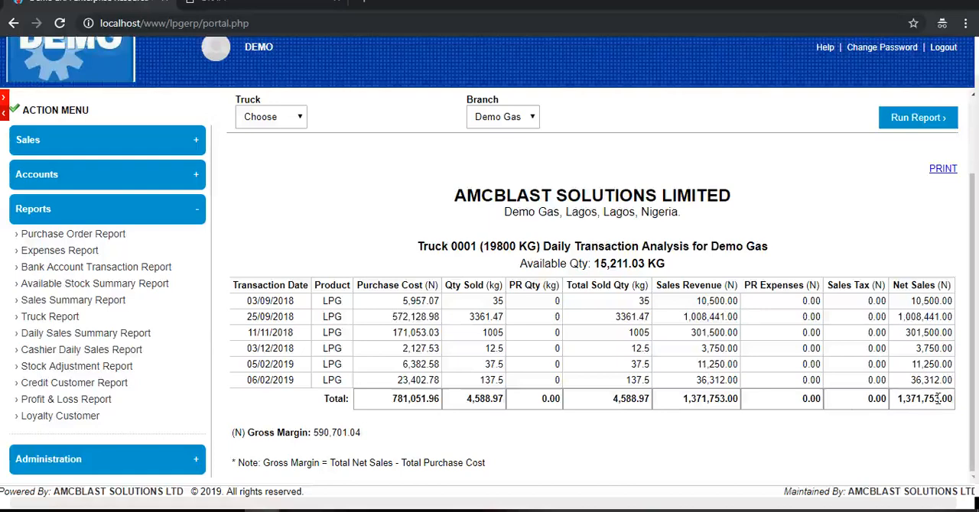
- Run the Daily Sales Summary Report for today at the Demo Gas branch
{"action": "left_click", "coordinate": [108, 340]}
{"action": "left_click", "coordinate": [277, 212]}
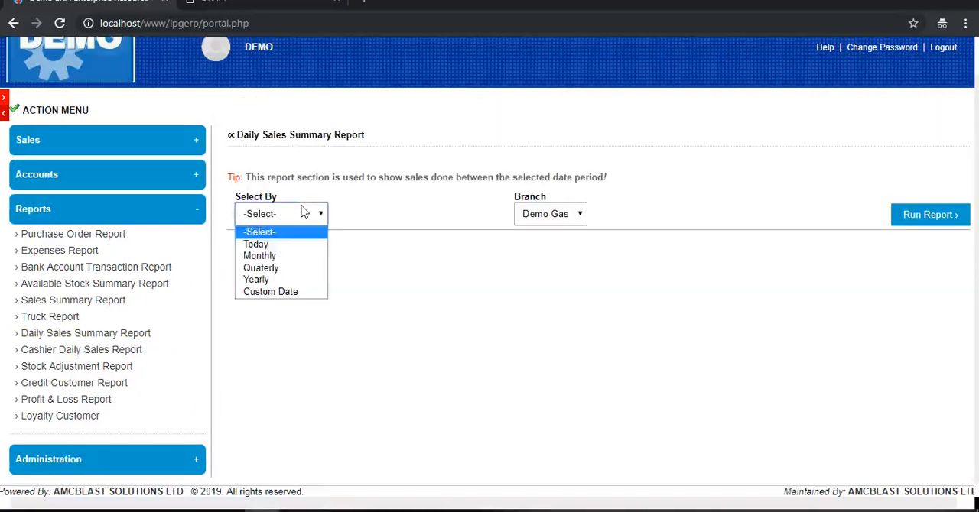
{"action": "left_click", "coordinate": [289, 246]}
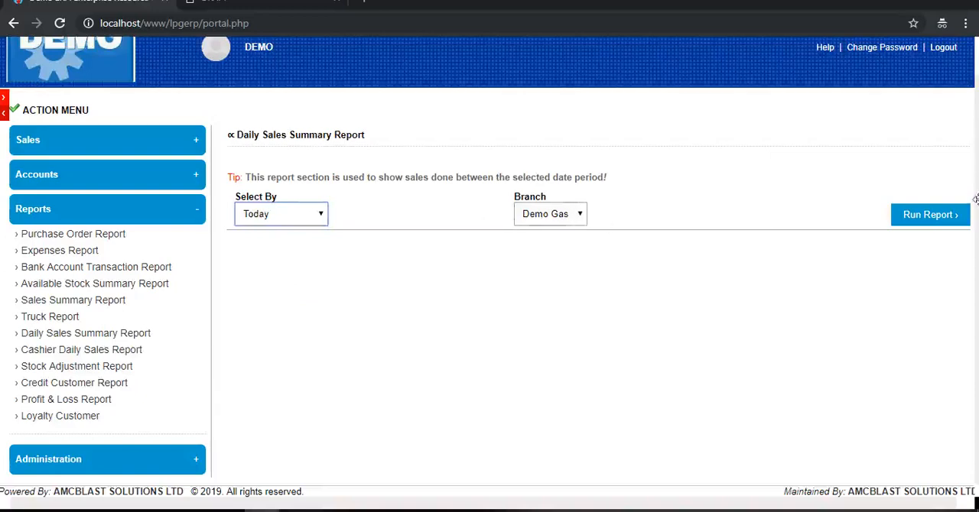
{"action": "left_click", "coordinate": [930, 217]}
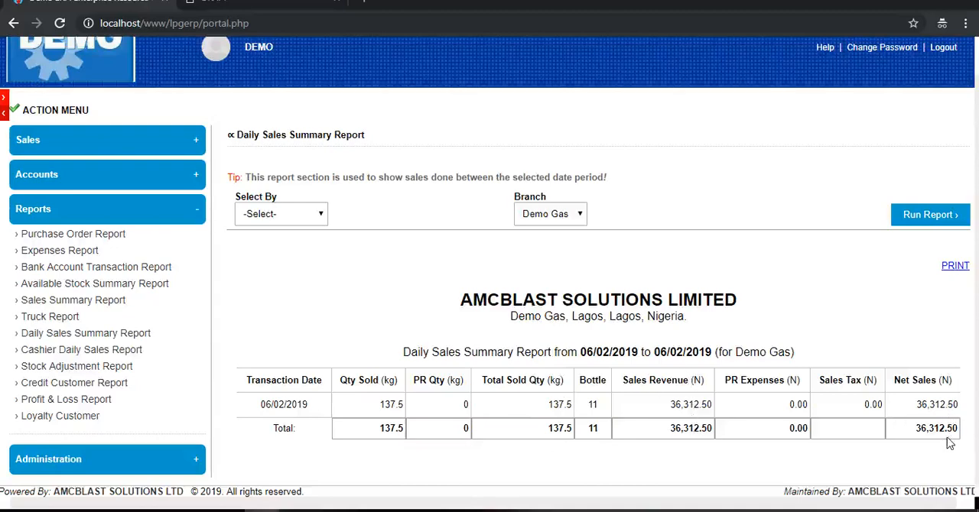
- View the filter options of the Cashier Daily Sales Report and the Credit Customer Report
{"action": "left_click", "coordinate": [57, 353]}
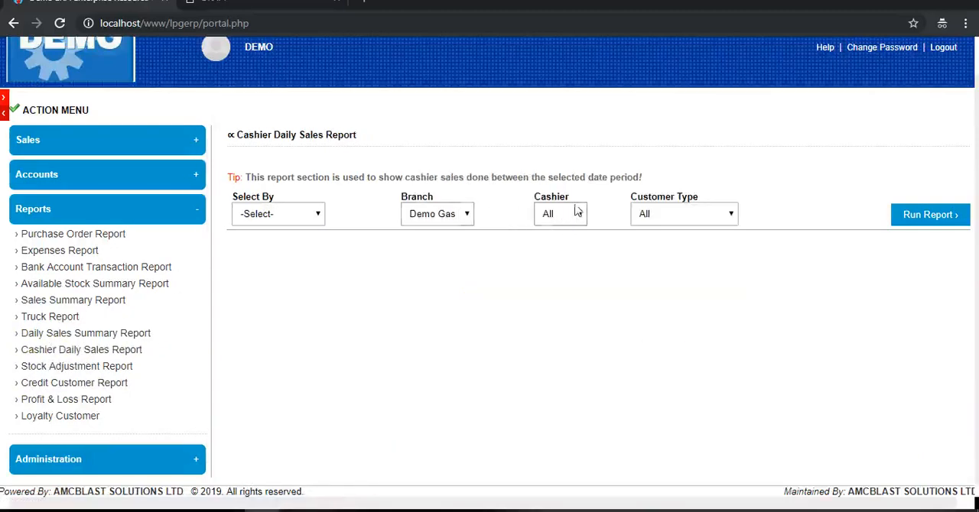
{"action": "left_click", "coordinate": [60, 388]}
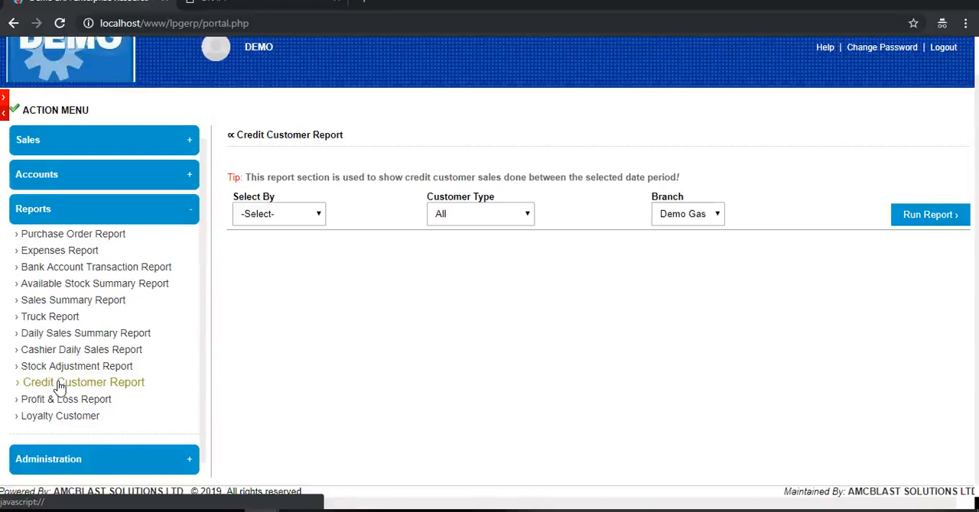
- Run the Profit & Loss Report for today and examine its sales, purchase, bank account and expected profit sections
{"action": "left_click", "coordinate": [54, 398]}
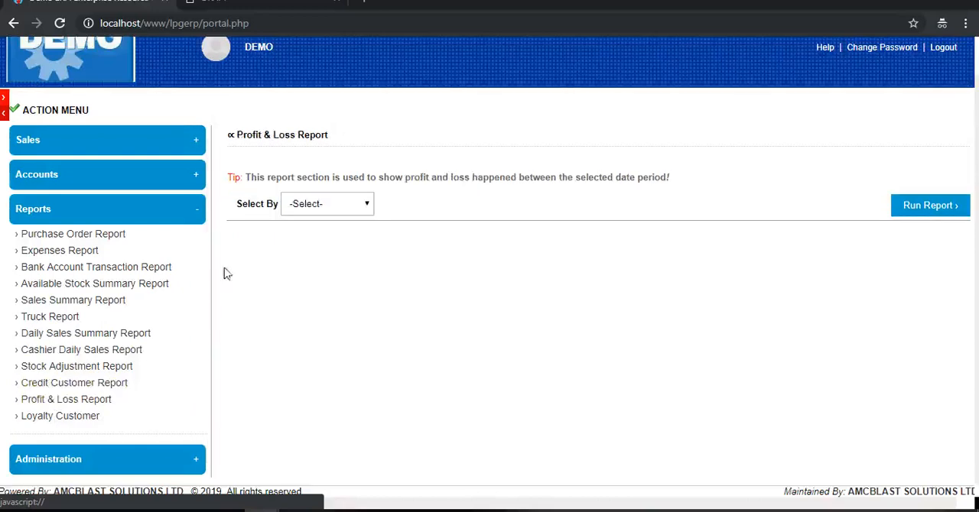
{"action": "left_click", "coordinate": [328, 207]}
{"action": "left_click", "coordinate": [305, 233]}
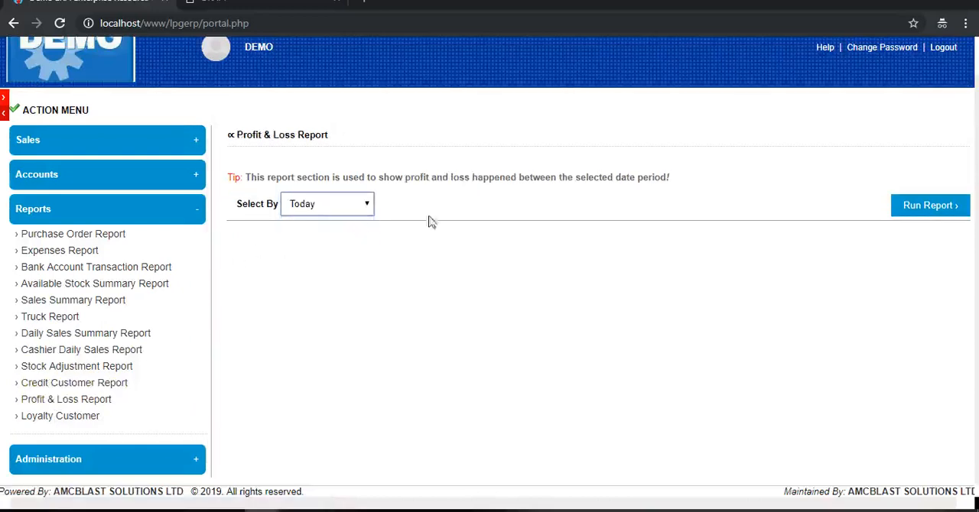
{"action": "left_click", "coordinate": [928, 213]}
{"action": "scroll", "coordinate": [802, 342], "scroll_direction": "down", "scroll_amount": 1}
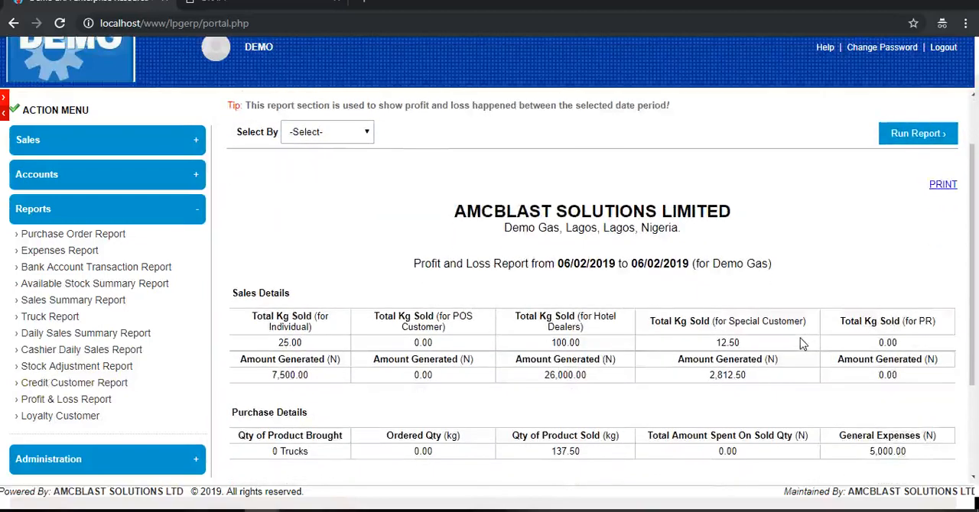
{"action": "scroll", "coordinate": [800, 342], "scroll_direction": "down", "scroll_amount": 2}
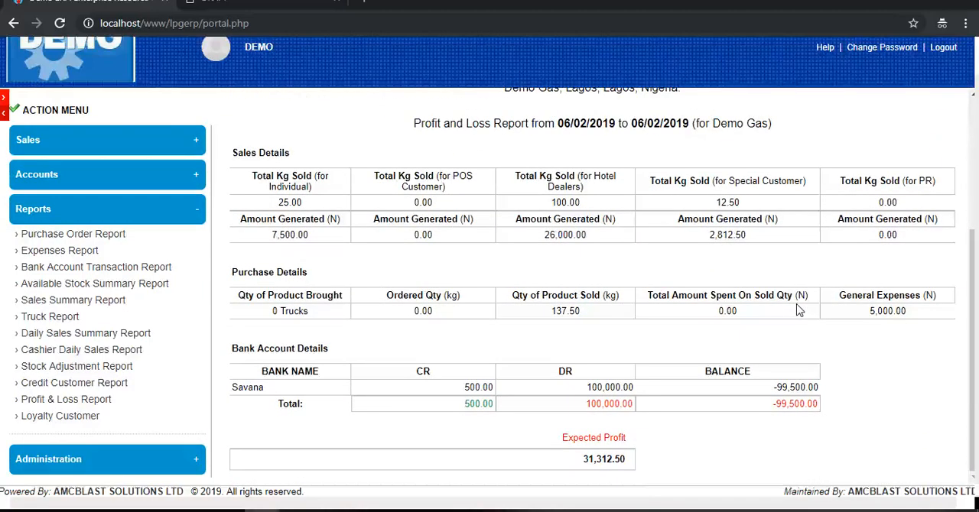
{"action": "scroll", "coordinate": [799, 310], "scroll_direction": "up", "scroll_amount": 1}
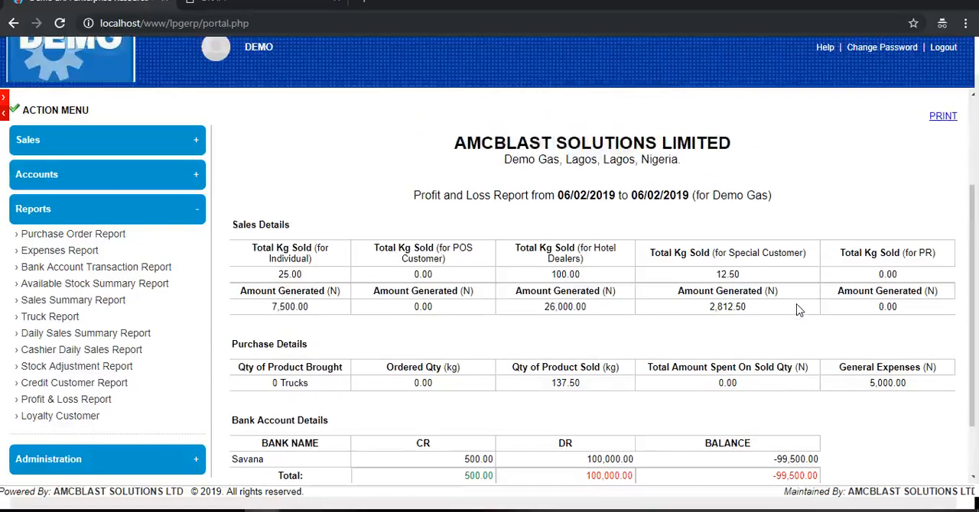
- View the Loyalty Customer page and the customer fields of the Create Cylinder Invoice form
{"action": "left_click", "coordinate": [47, 417]}
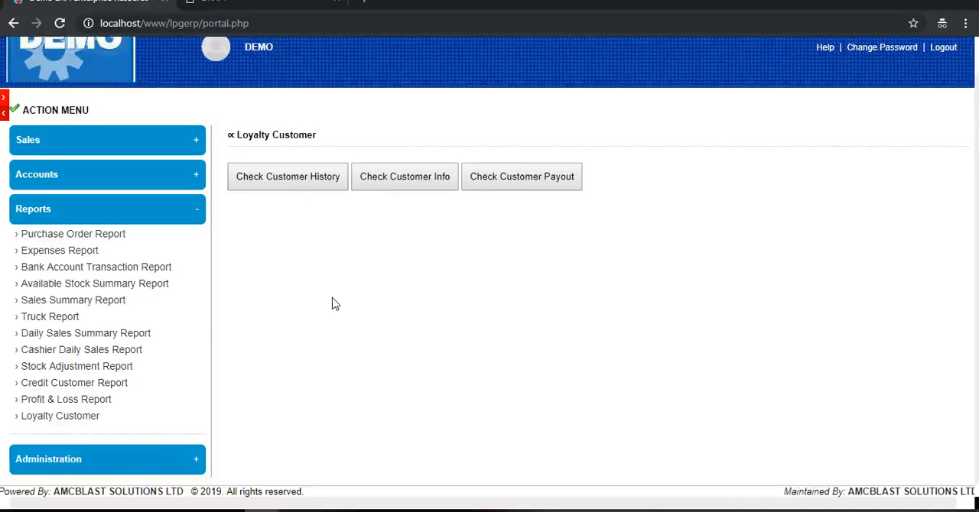
{"action": "left_click", "coordinate": [191, 215]}
{"action": "left_click", "coordinate": [191, 140]}
{"action": "left_click", "coordinate": [100, 165]}
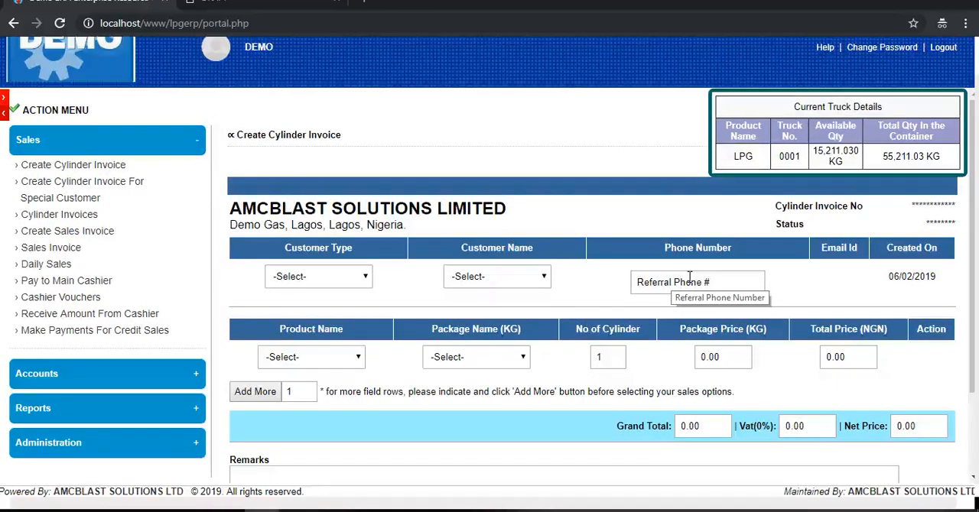
{"action": "left_click", "coordinate": [170, 142]}
{"action": "left_click", "coordinate": [83, 217]}
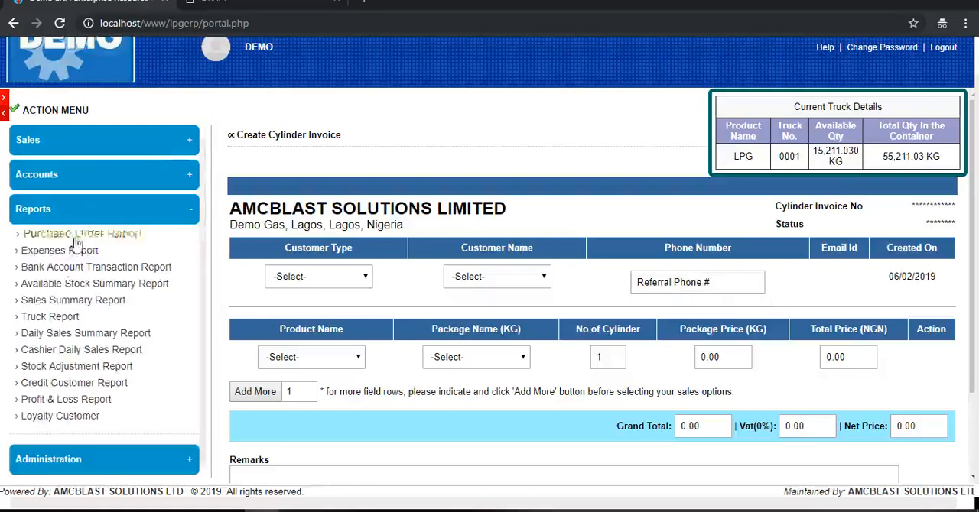
- View the customer history, customer info and customer payout sections of the Loyalty Customer page
{"action": "left_click", "coordinate": [52, 417]}
{"action": "left_click", "coordinate": [306, 185]}
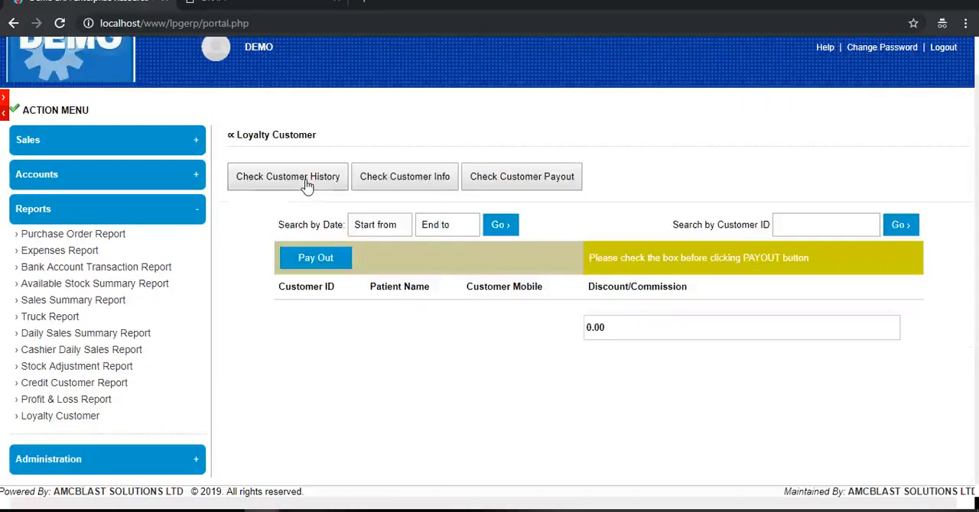
{"action": "left_click", "coordinate": [422, 177]}
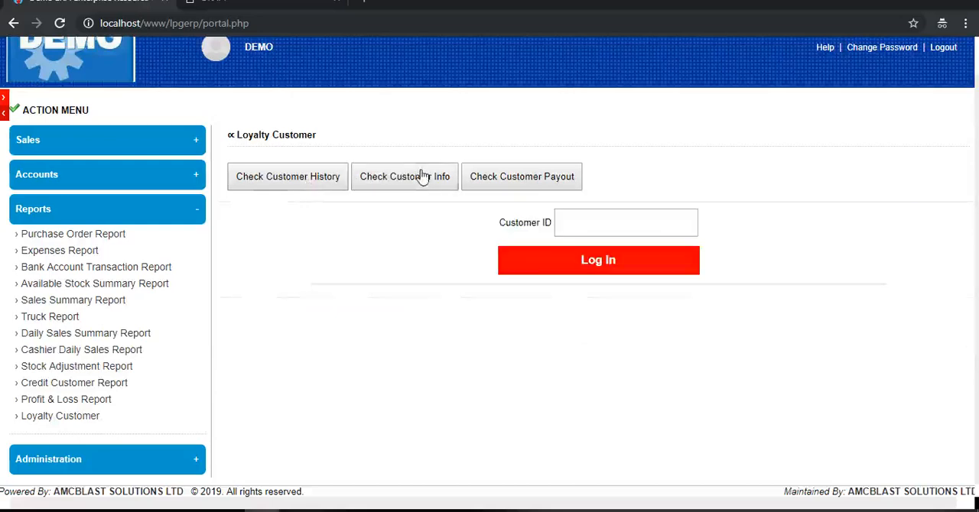
{"action": "left_click", "coordinate": [490, 179]}
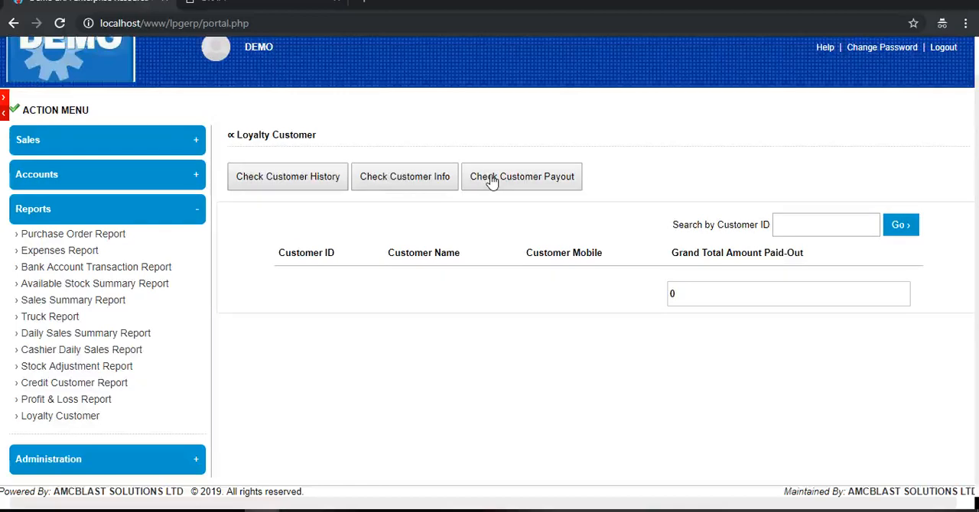
- Display the product list from the administration functions
{"action": "left_click", "coordinate": [159, 208]}
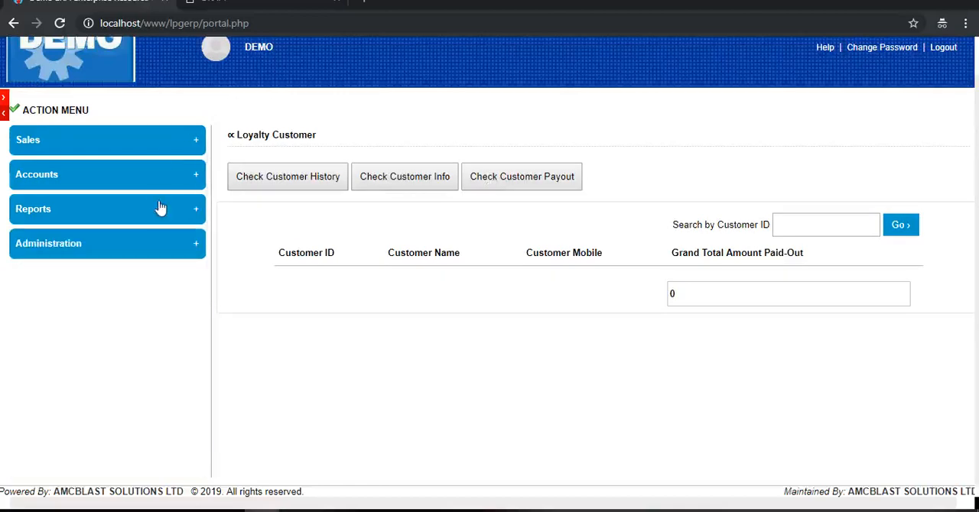
{"action": "left_click", "coordinate": [171, 246]}
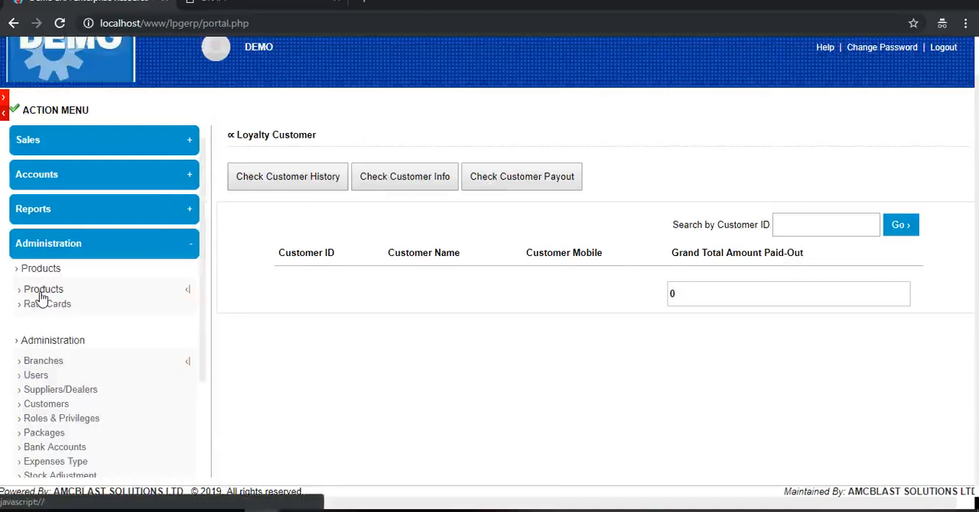
{"action": "left_click", "coordinate": [42, 294]}
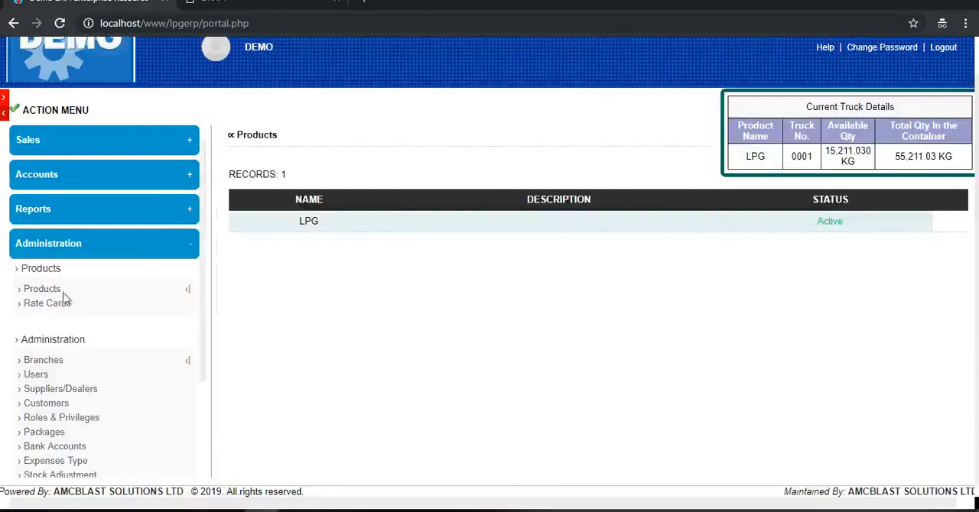
- View the package prices in the current Demo Gas rate card, and close the rate card
{"action": "left_click", "coordinate": [47, 306]}
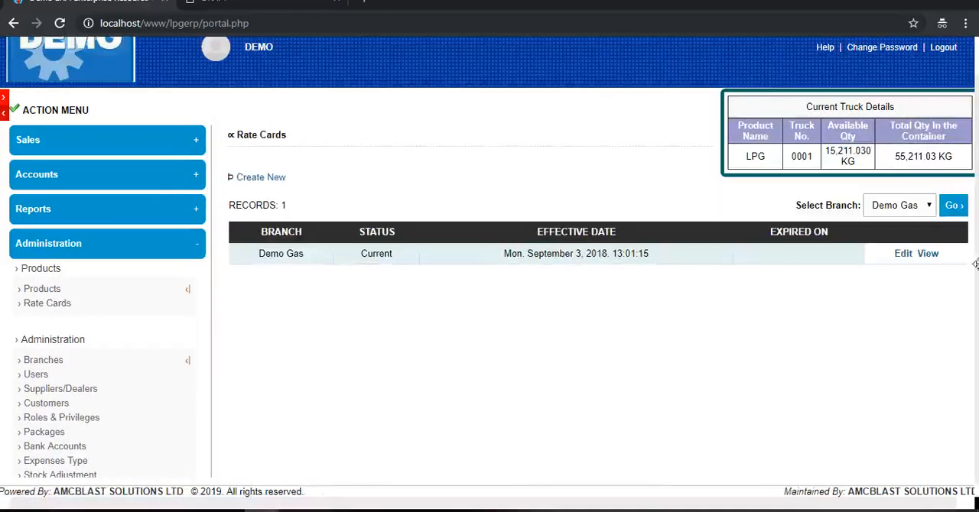
{"action": "left_click", "coordinate": [927, 253]}
{"action": "scroll", "coordinate": [487, 274], "scroll_direction": "down", "scroll_amount": 1}
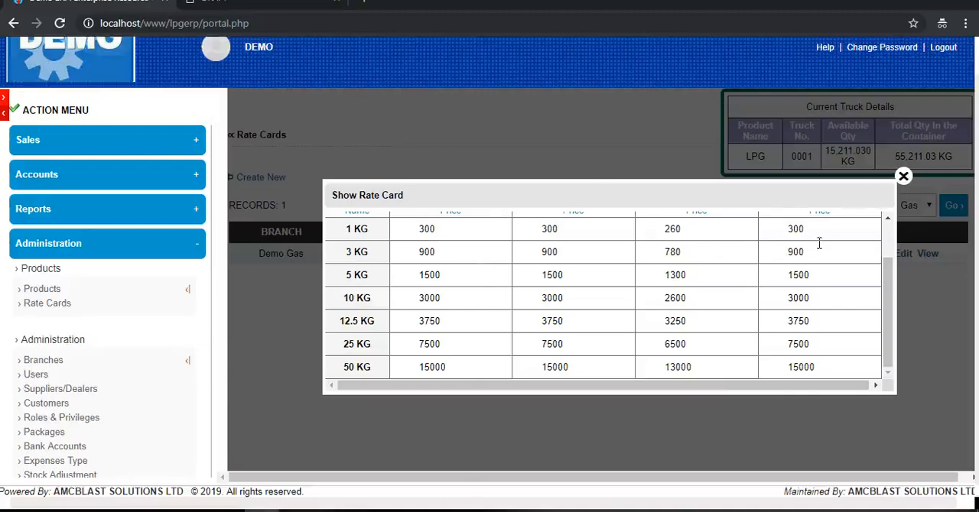
{"action": "scroll", "coordinate": [819, 243], "scroll_direction": "up", "scroll_amount": 2}
{"action": "left_click", "coordinate": [903, 176]}
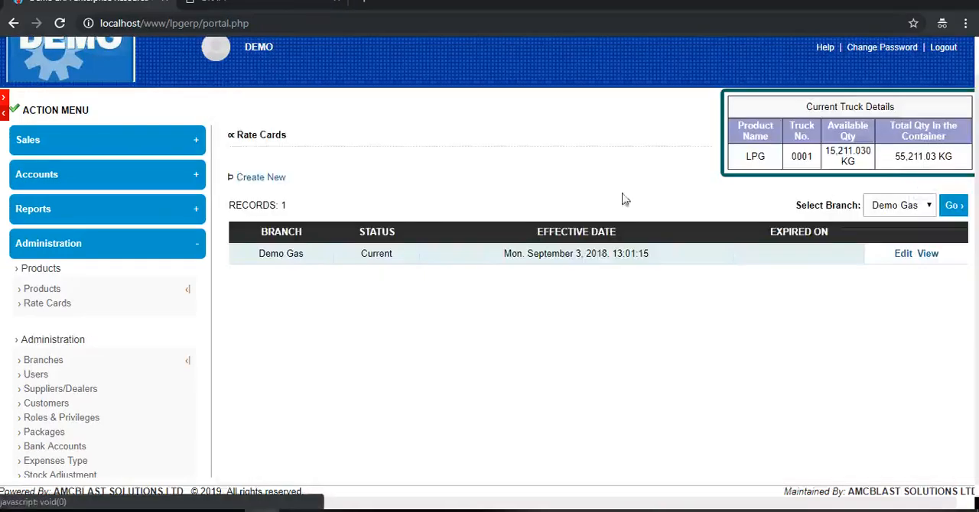
- View the Create Cylinder Invoice form and the pending cylinder invoices available for conversion to sales invoices
{"action": "left_click", "coordinate": [103, 140]}
{"action": "left_click", "coordinate": [71, 164]}
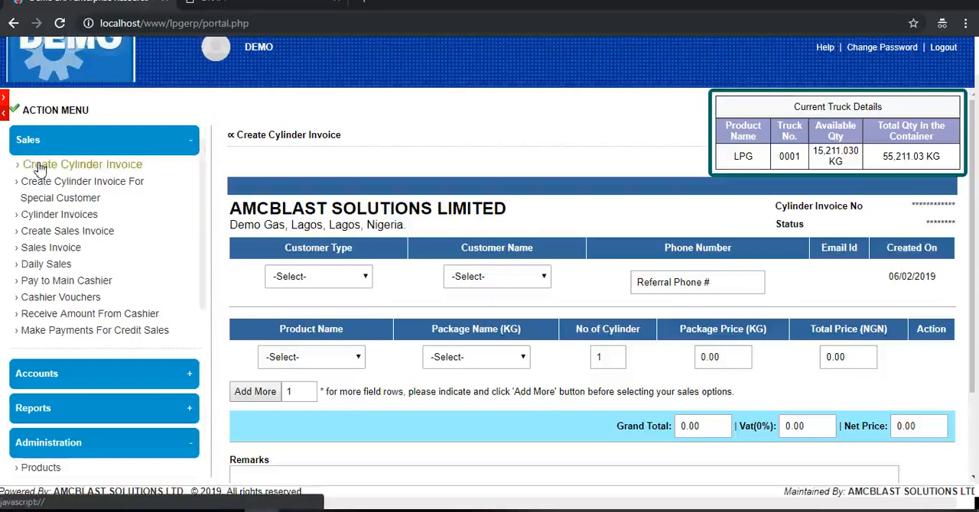
{"action": "left_click", "coordinate": [67, 233]}
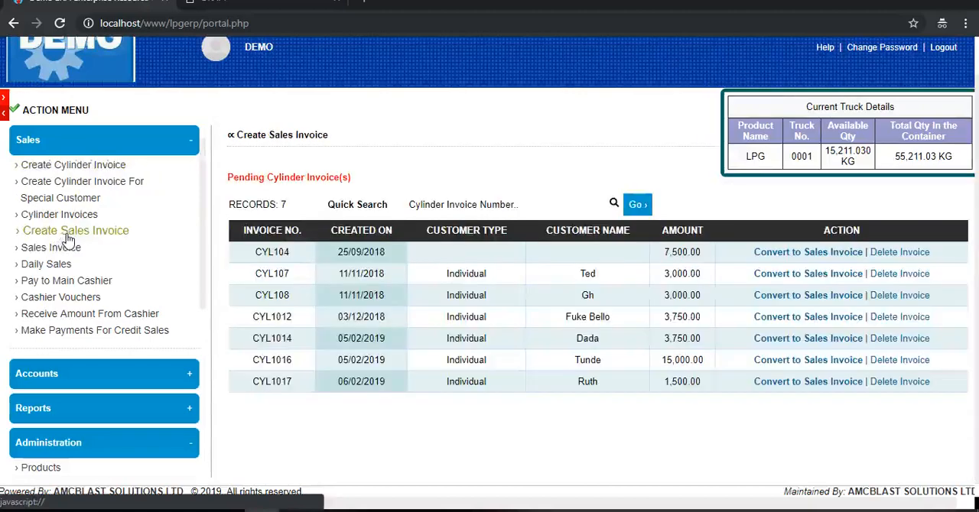
{"action": "left_click", "coordinate": [92, 142]}
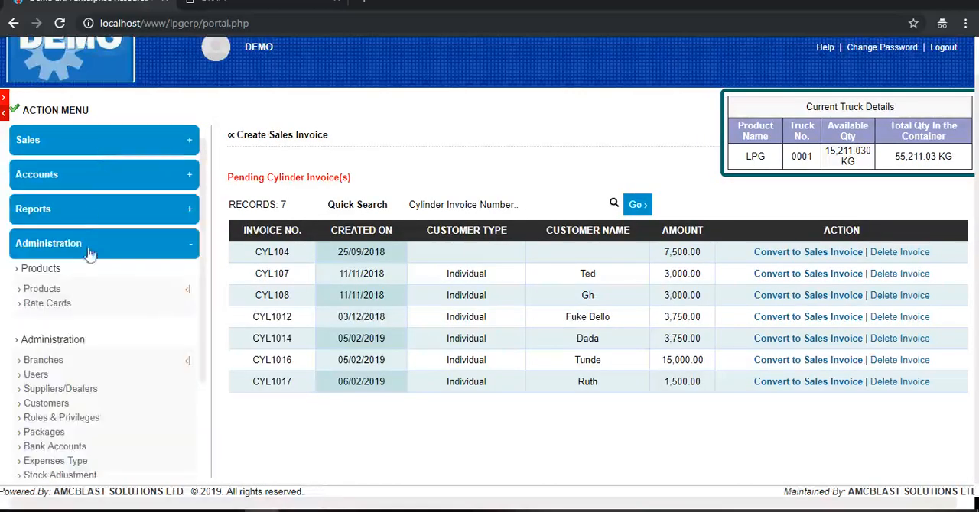
- Set the Individual price of the 1 KG package to 350 in the Demo Gas rate card and save the update
{"action": "left_click", "coordinate": [47, 304]}
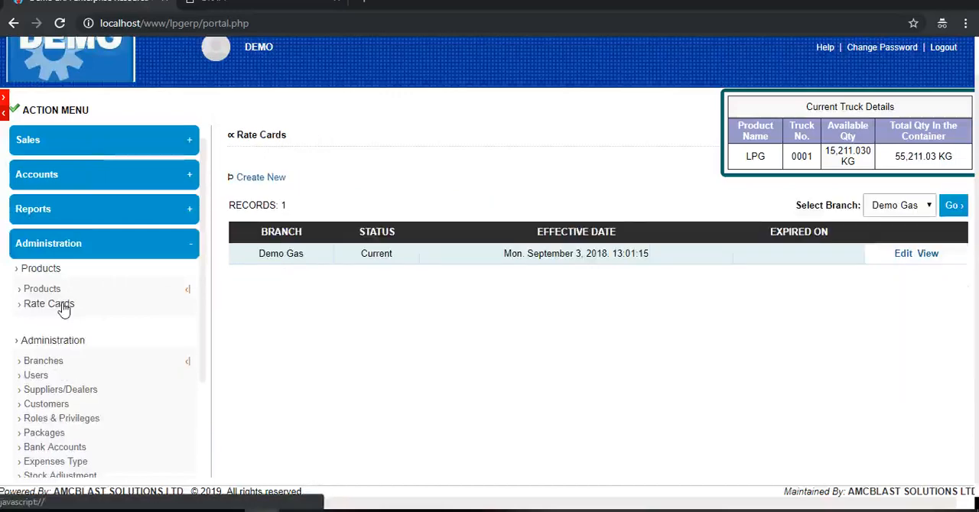
{"action": "left_click", "coordinate": [905, 255]}
{"action": "scroll", "coordinate": [657, 280], "scroll_direction": "down", "scroll_amount": 3}
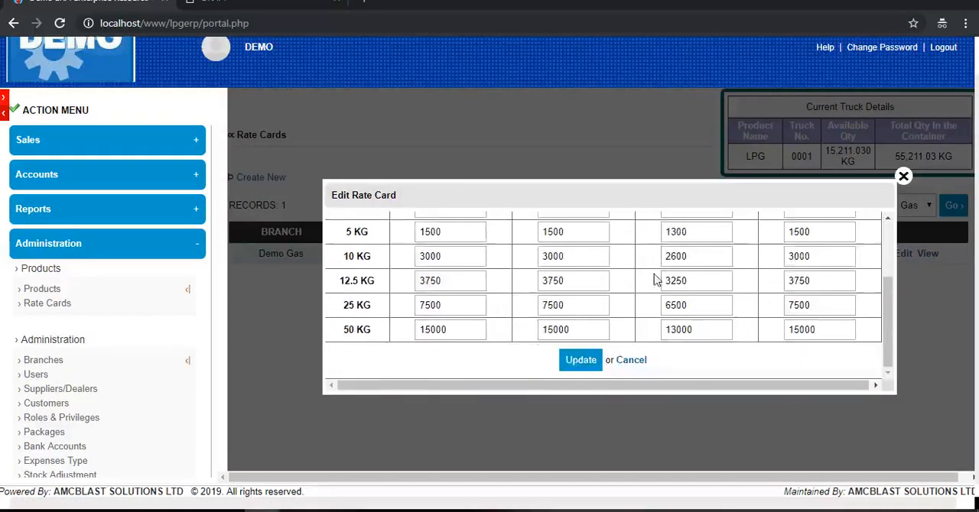
{"action": "scroll", "coordinate": [662, 276], "scroll_direction": "up", "scroll_amount": 3}
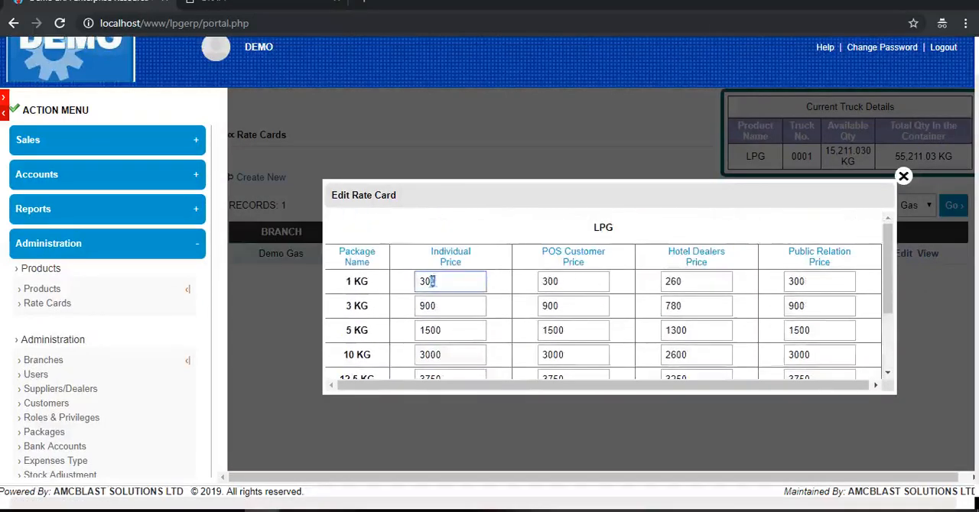
{"action": "double_click", "coordinate": [423, 283]}
{"action": "type", "text": "350"}
{"action": "scroll", "coordinate": [663, 330], "scroll_direction": "down", "scroll_amount": 3}
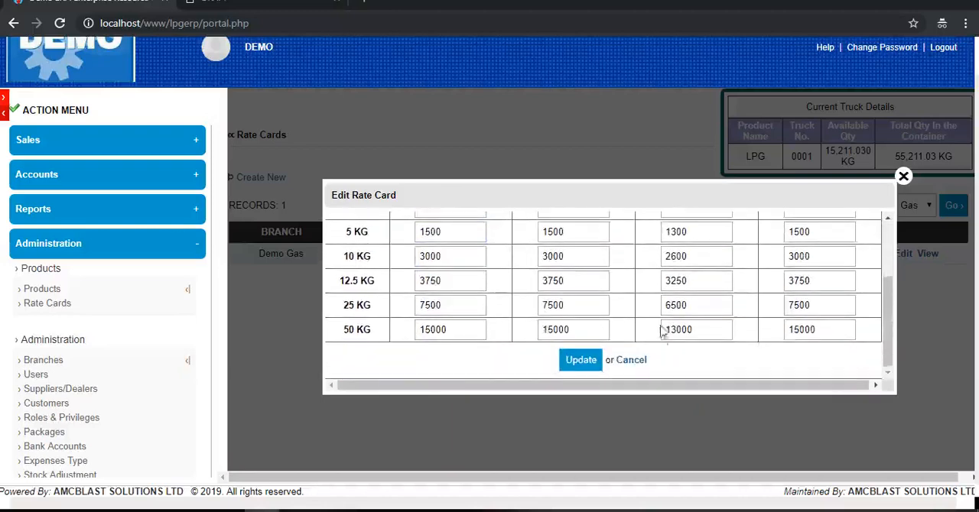
{"action": "left_click", "coordinate": [582, 365]}
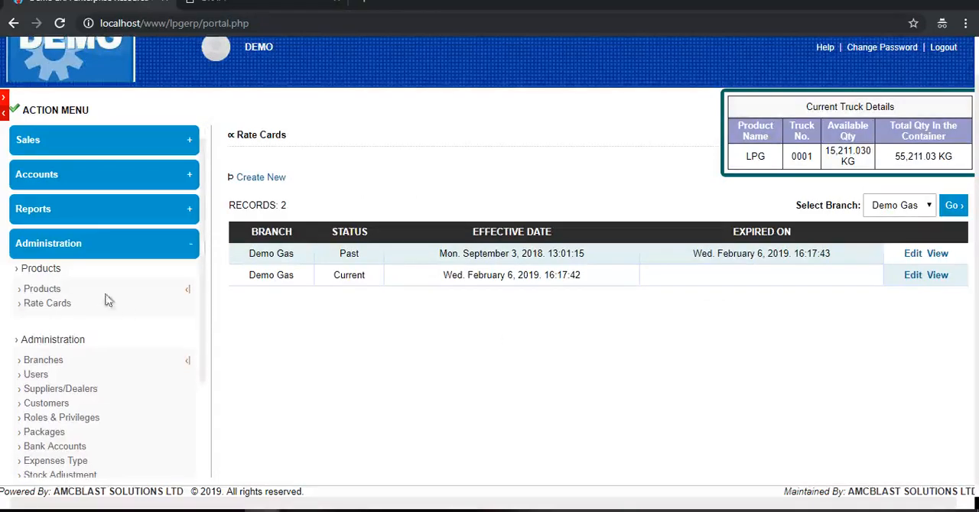
- Examine the account and administration privileges assigned to the SuperAdmin role in Roles & Privileges
{"action": "left_click", "coordinate": [188, 291]}
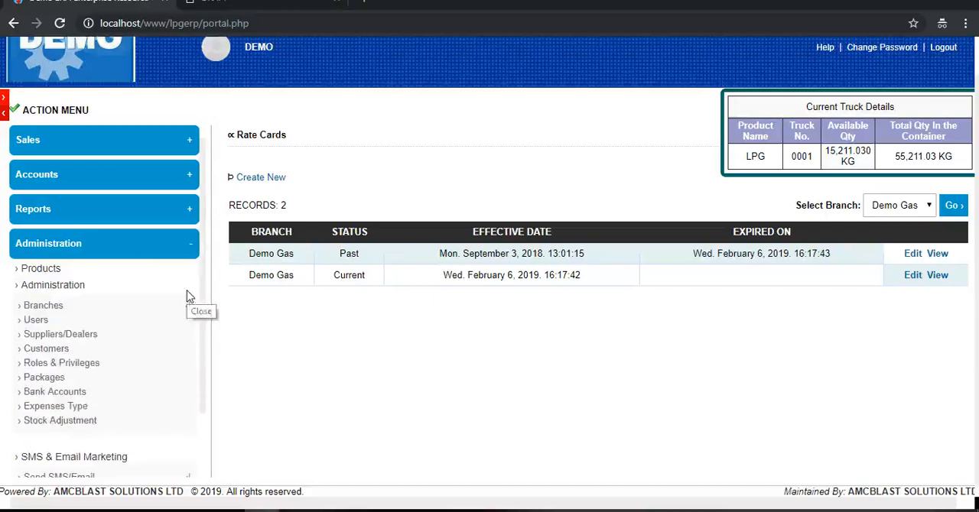
{"action": "left_click", "coordinate": [47, 366]}
{"action": "left_click", "coordinate": [375, 234]}
{"action": "scroll", "coordinate": [505, 300], "scroll_direction": "down", "scroll_amount": 2}
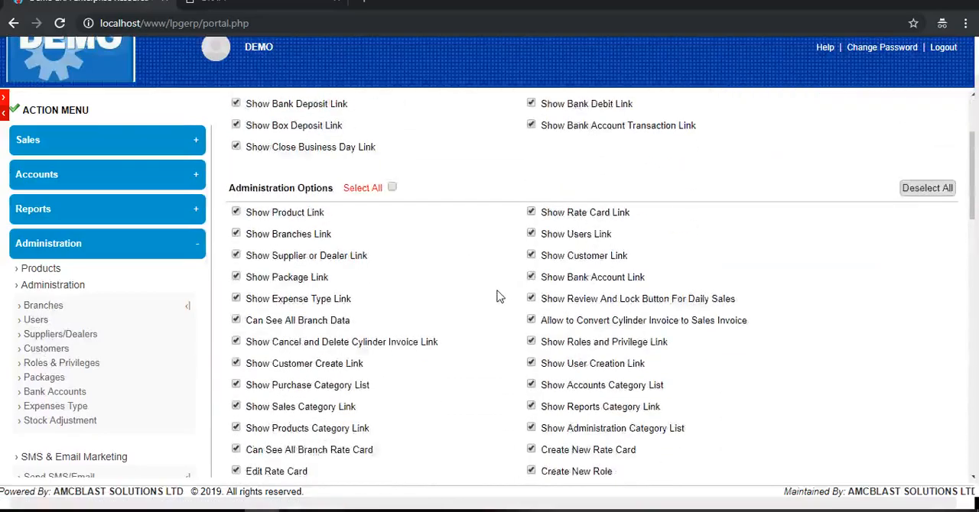
{"action": "scroll", "coordinate": [497, 294], "scroll_direction": "up", "scroll_amount": 2}
{"action": "scroll", "coordinate": [498, 292], "scroll_direction": "down", "scroll_amount": 7}
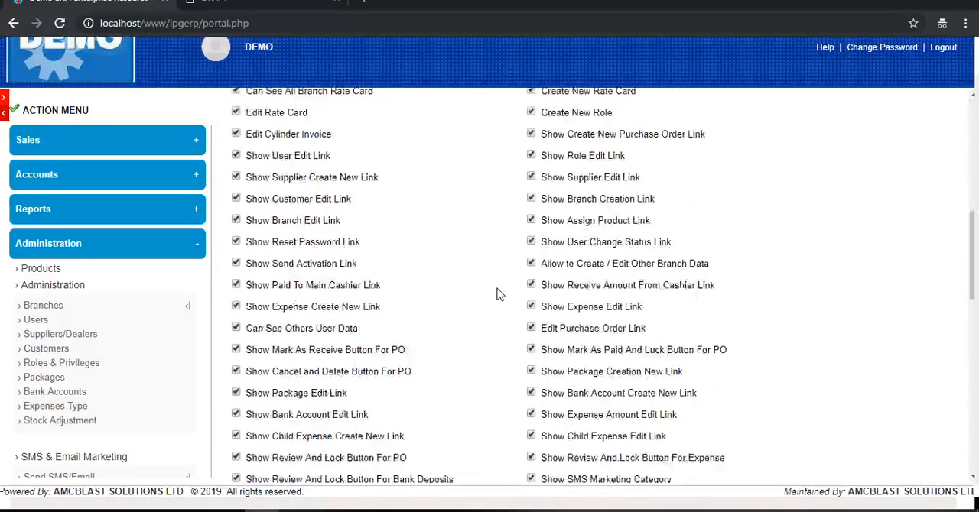
{"action": "scroll", "coordinate": [498, 292], "scroll_direction": "down", "scroll_amount": 8}
{"action": "scroll", "coordinate": [496, 290], "scroll_direction": "up", "scroll_amount": 5}
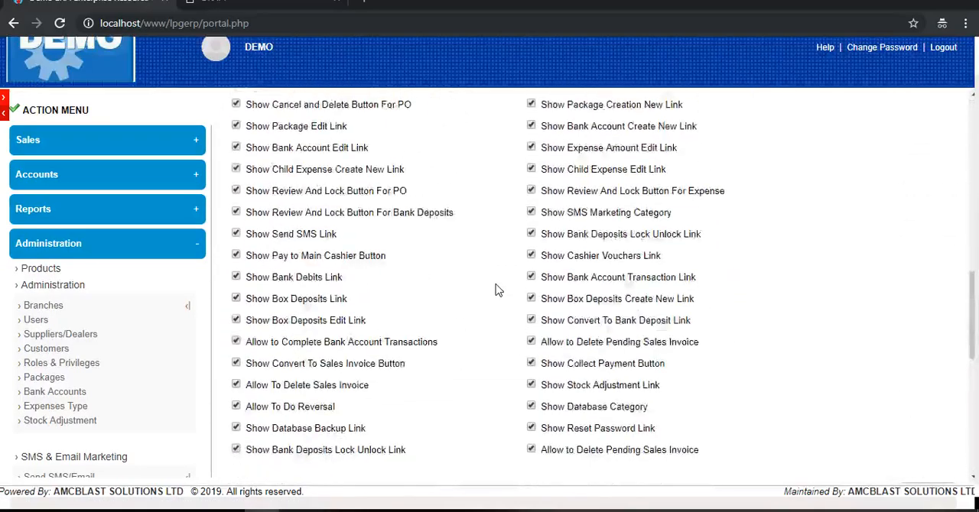
{"action": "scroll", "coordinate": [496, 288], "scroll_direction": "up", "scroll_amount": 8}
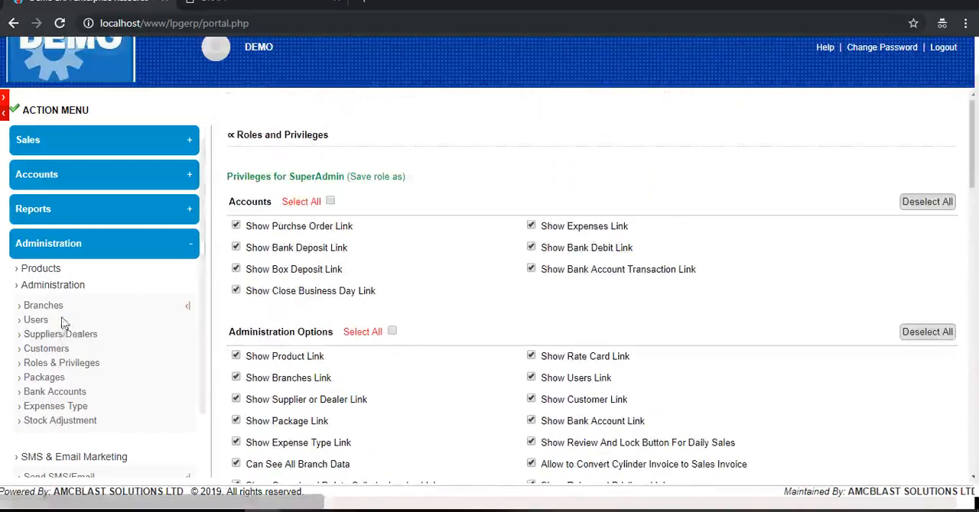
- View the Suppliers/Dealers, Packages and Bank Accounts lists in the administration functions
{"action": "left_click", "coordinate": [55, 336]}
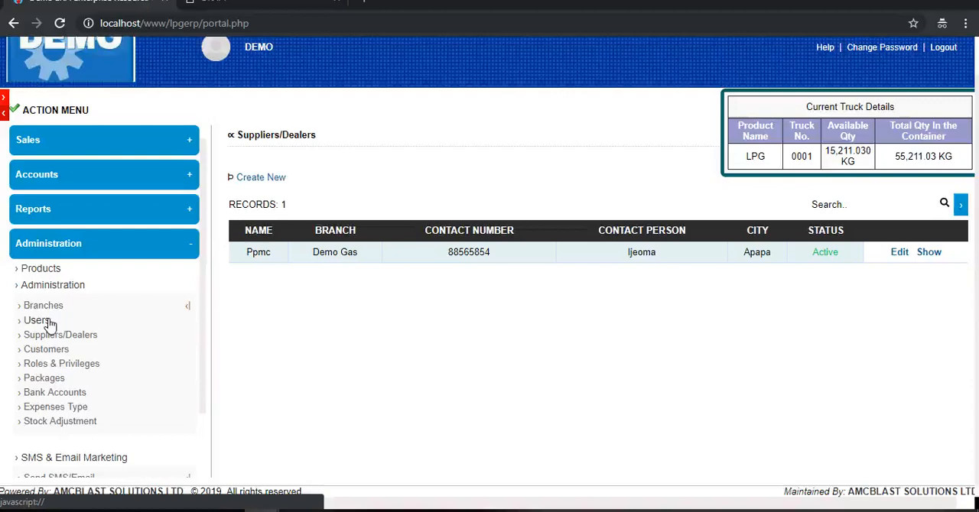
{"action": "left_click", "coordinate": [46, 380]}
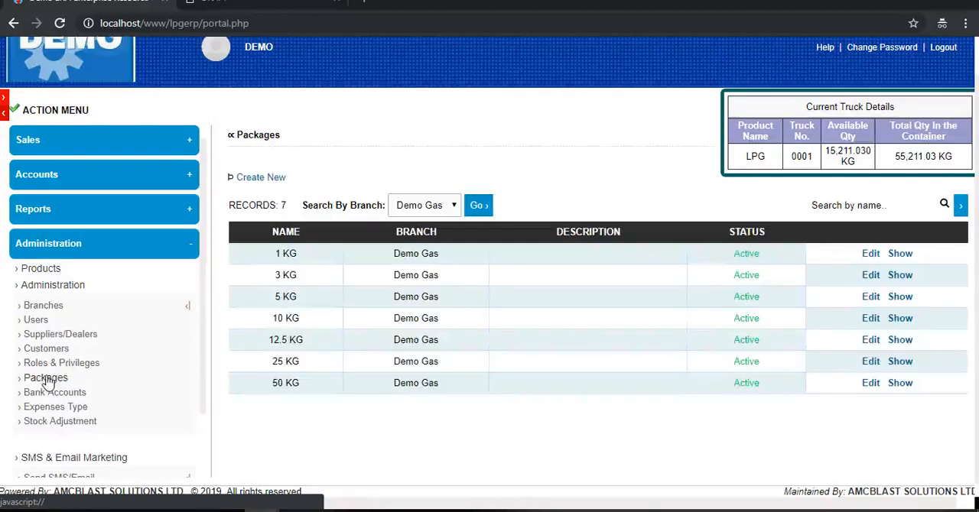
{"action": "left_click", "coordinate": [48, 393]}
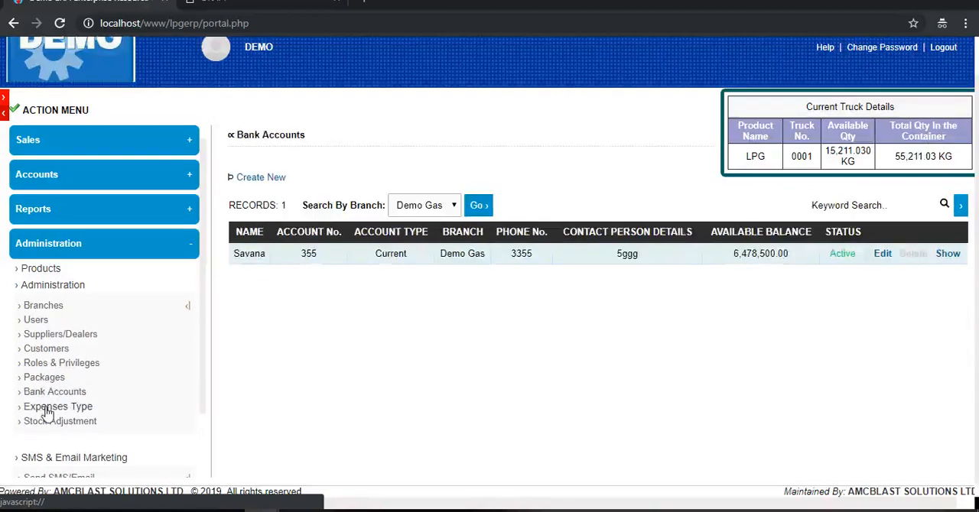
- Start a new expense type and enter Fuel as its name
{"action": "left_click", "coordinate": [46, 411]}
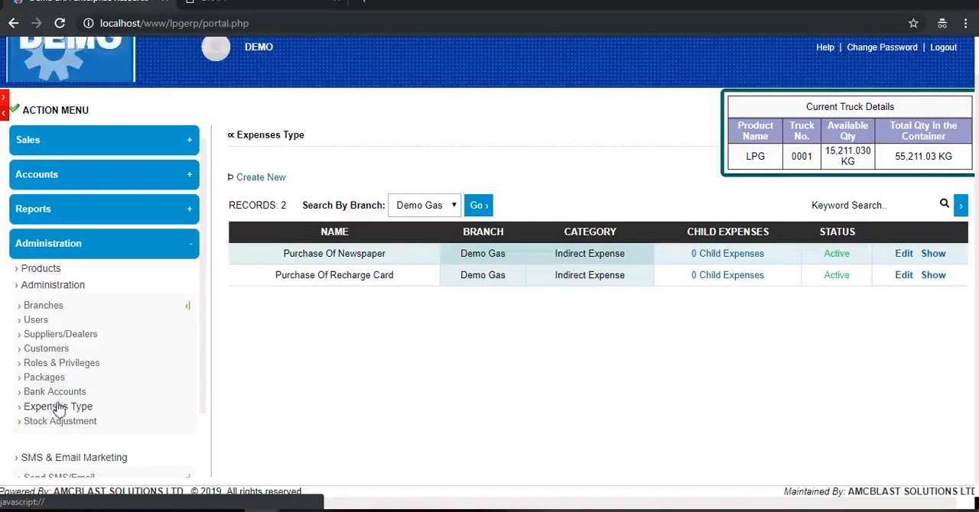
{"action": "left_click", "coordinate": [261, 177]}
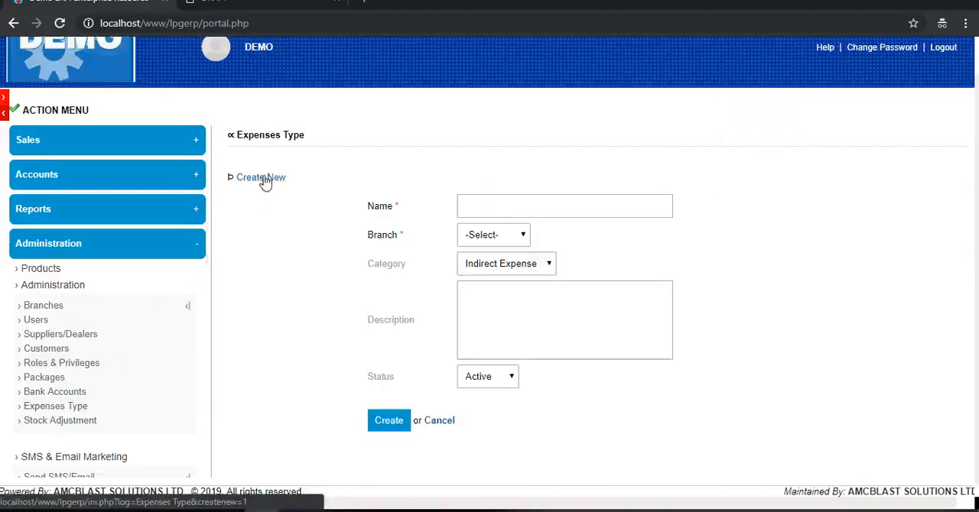
{"action": "left_click", "coordinate": [518, 202]}
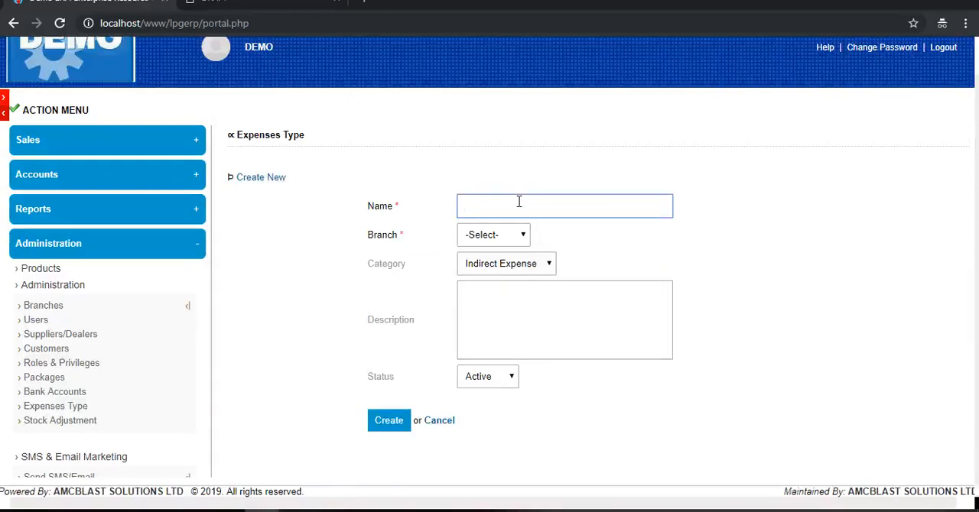
{"action": "type", "text": "PoweAlternate"}
{"action": "key", "text": "BackSpace"}
{"action": "key", "text": "BackSpace"}
{"action": "key", "text": "BackSpace"}
{"action": "key", "text": "BackSpace"}
{"action": "key", "text": "BackSpace"}
{"action": "key", "text": "BackSpace"}
{"action": "key", "text": "BackSpace"}
{"action": "key", "text": "BackSpace"}
{"action": "key", "text": "BackSpace"}
{"action": "type", "text": "Fuel"}
{"action": "key", "text": "Delete"}
{"action": "key", "text": "Delete"}
{"action": "key", "text": "Delete"}
{"action": "key", "text": "Delete"}
{"action": "key", "text": "Delete"}
- Assign the Fuel expense type to the Demo Gas branch with the category Indirect Expense
{"action": "left_click", "coordinate": [490, 235]}
{"action": "left_click", "coordinate": [497, 265]}
{"action": "left_click", "coordinate": [499, 265]}
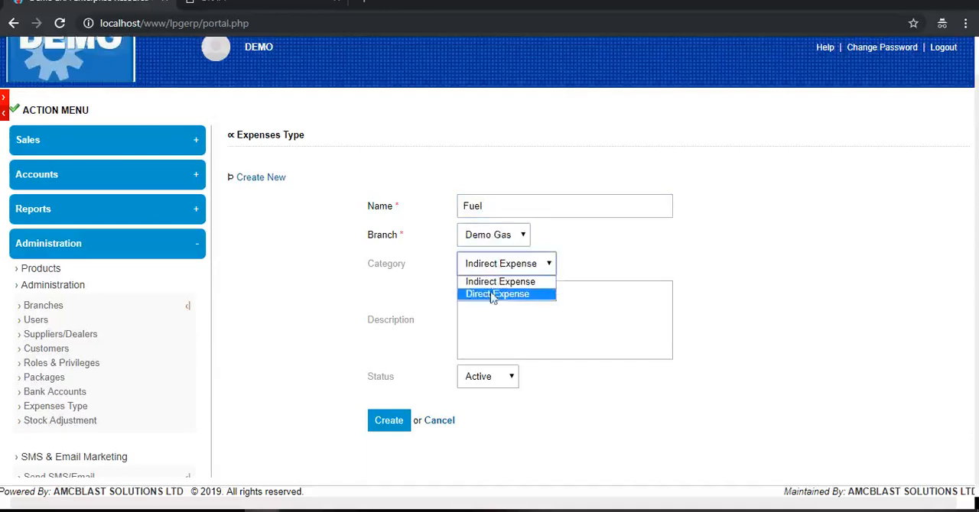
{"action": "left_click", "coordinate": [489, 284]}
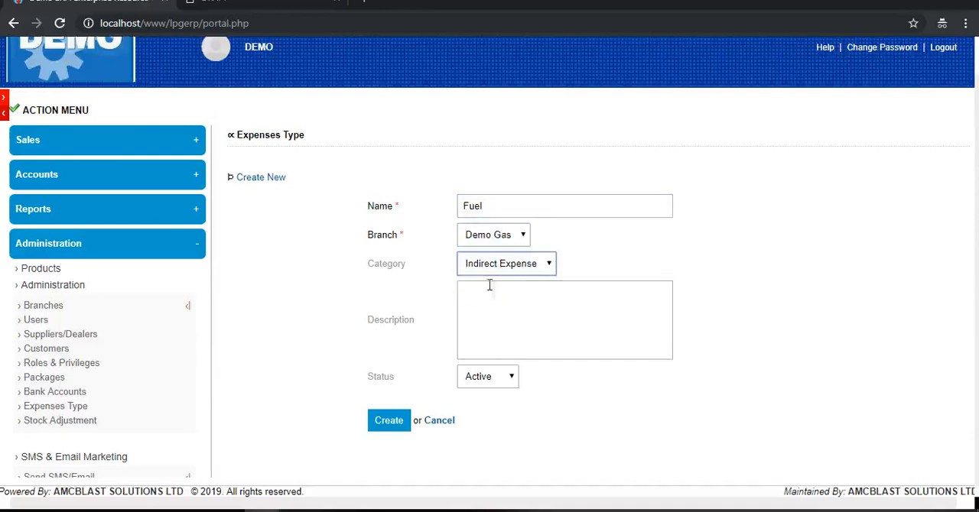
- Enter the description "for powering the plant" for the Fuel expense type, correcting the misspelled word with the spelling suggestion
{"action": "left_click", "coordinate": [495, 308]}
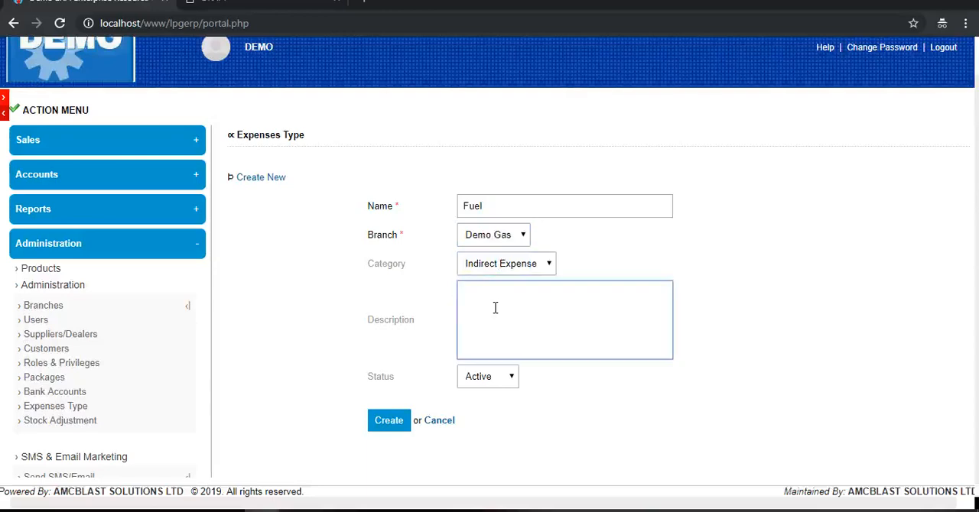
{"action": "type", "text": "for powring the pla"}
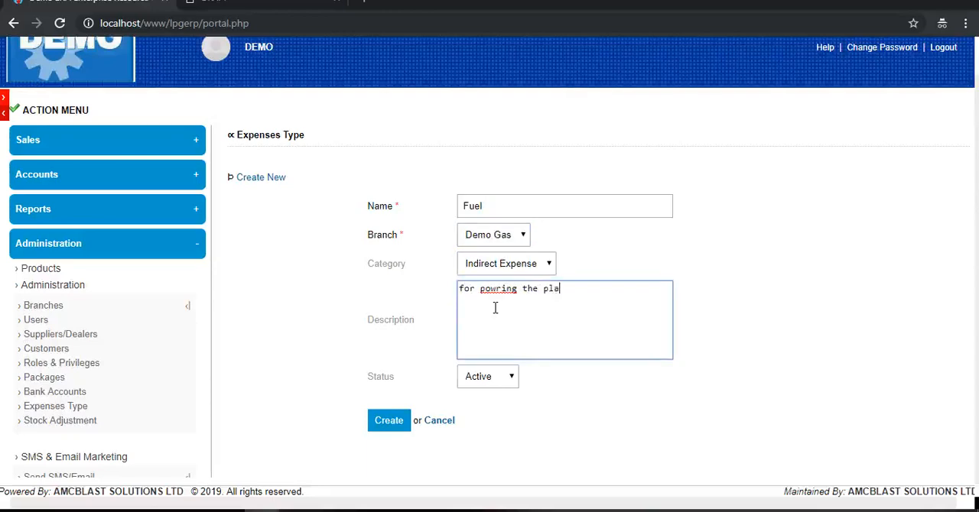
{"action": "type", "text": "nt"}
{"action": "right_click", "coordinate": [494, 289]}
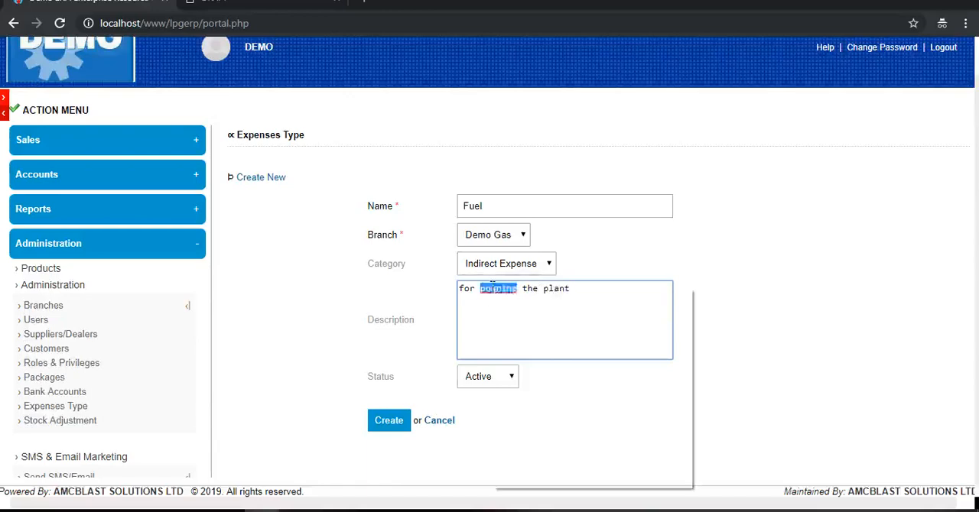
{"action": "left_click", "coordinate": [527, 315]}
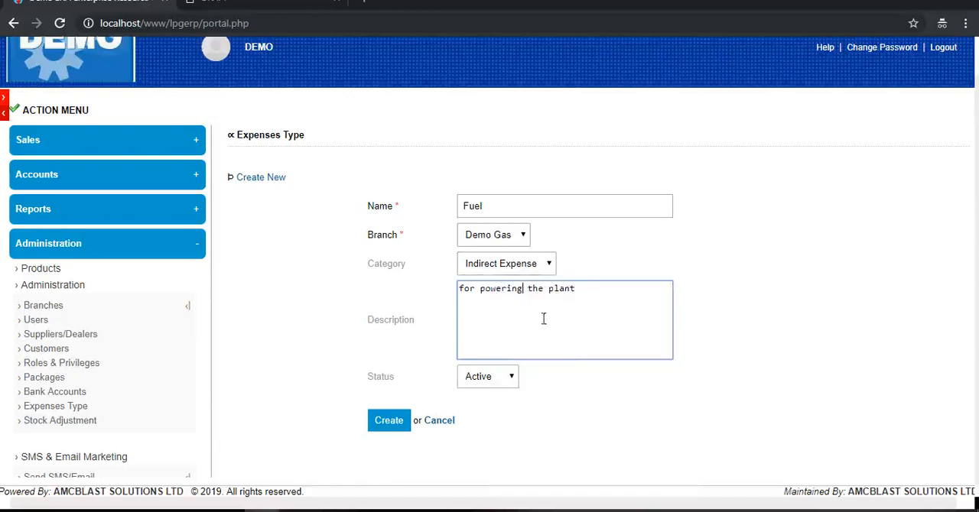
- Choose the status Active for the Fuel expense type and create it
{"action": "left_click", "coordinate": [502, 382]}
{"action": "left_click", "coordinate": [489, 395]}
{"action": "left_click", "coordinate": [388, 422]}
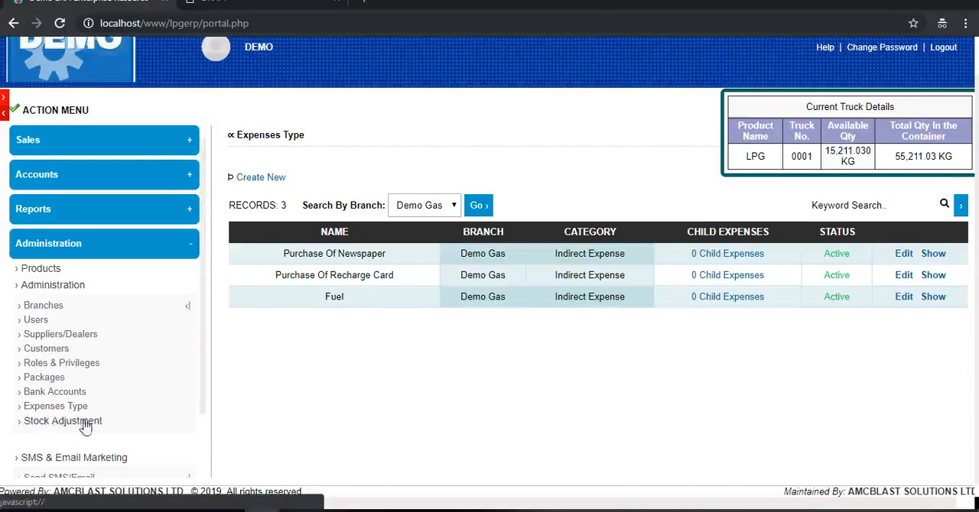
- Check the available quantity in the Stock Adjustment form by choosing truck 0001 and product LPG in the first row
{"action": "left_click", "coordinate": [60, 427]}
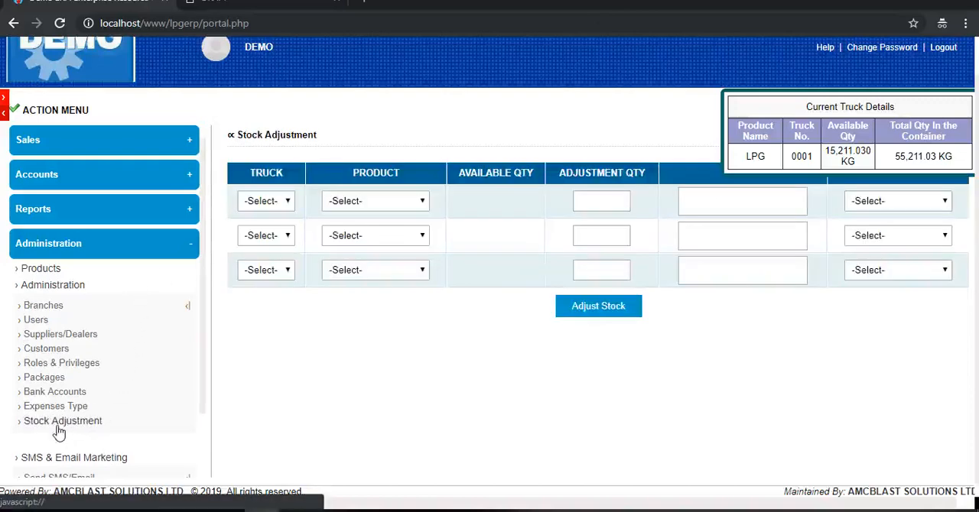
{"action": "left_click", "coordinate": [288, 200]}
{"action": "left_click", "coordinate": [272, 228]}
{"action": "left_click", "coordinate": [400, 200]}
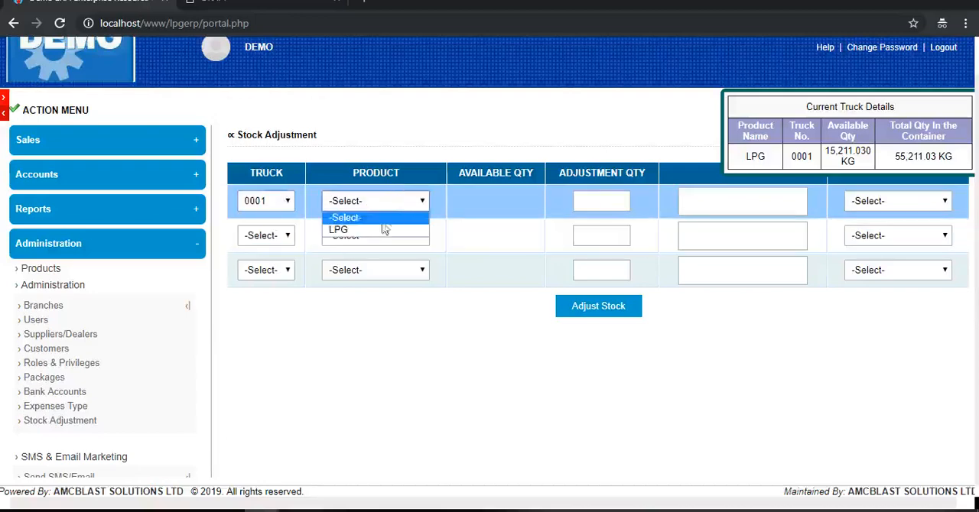
{"action": "left_click", "coordinate": [380, 229]}
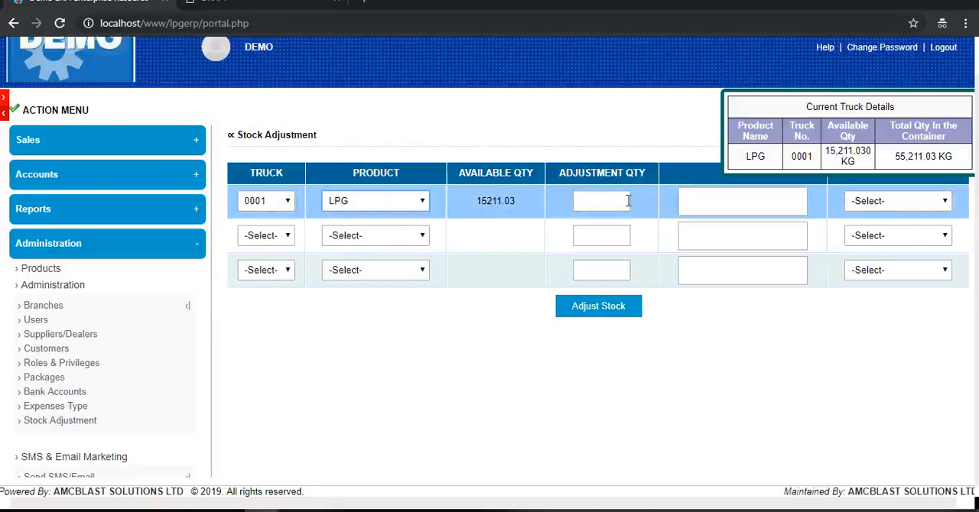
- Display the Send SMS/Email form from the SMS & Email Marketing functions
{"action": "left_click", "coordinate": [170, 244]}
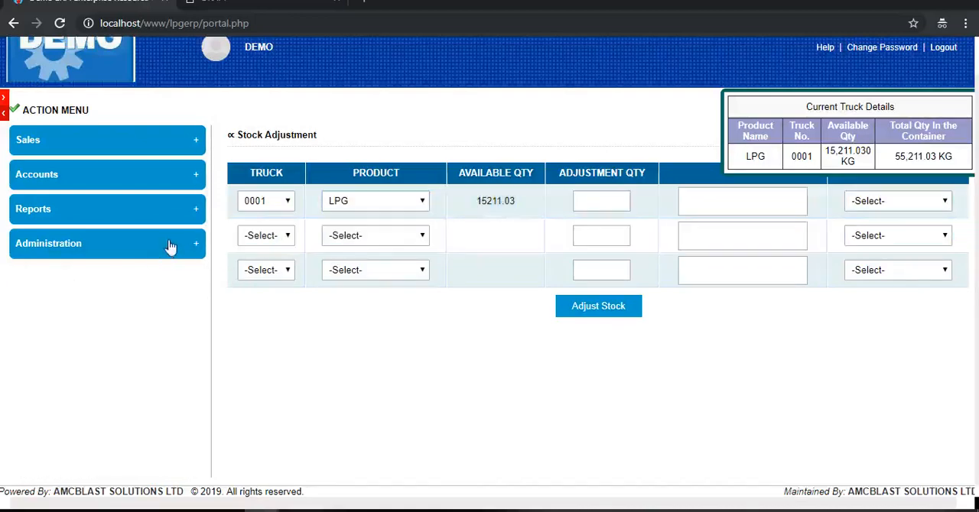
{"action": "left_click", "coordinate": [120, 251]}
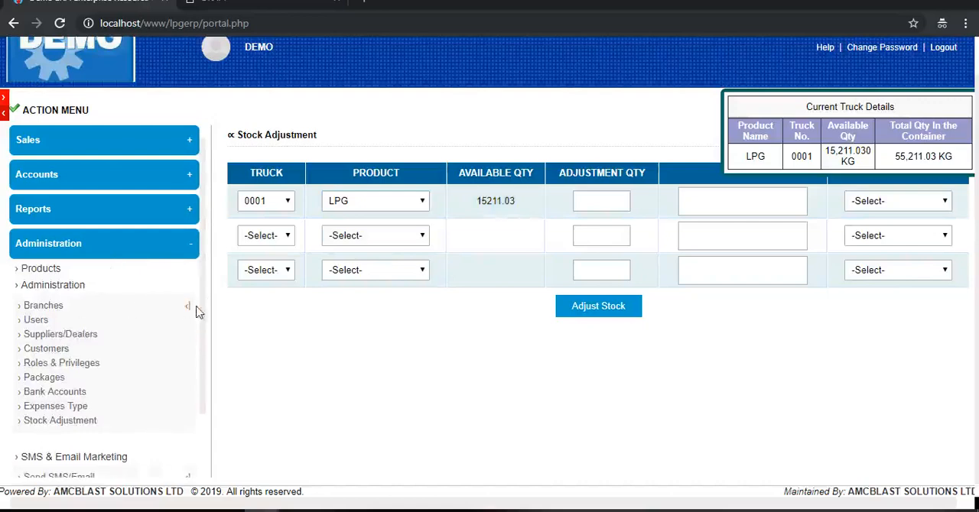
{"action": "left_click", "coordinate": [186, 308]}
{"action": "left_click", "coordinate": [50, 327]}
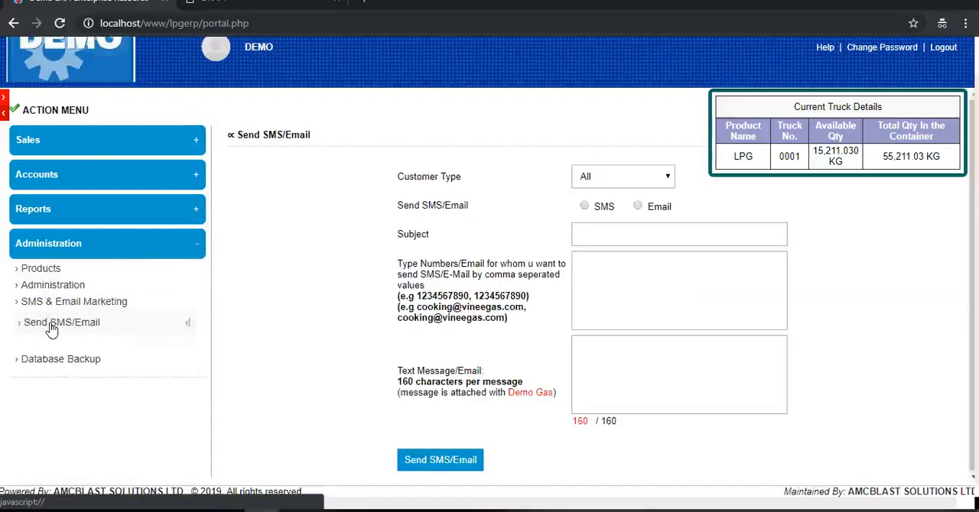
- Review the Products and Administration function lists, and display the Purchase Order Report form
{"action": "left_click", "coordinate": [60, 284]}
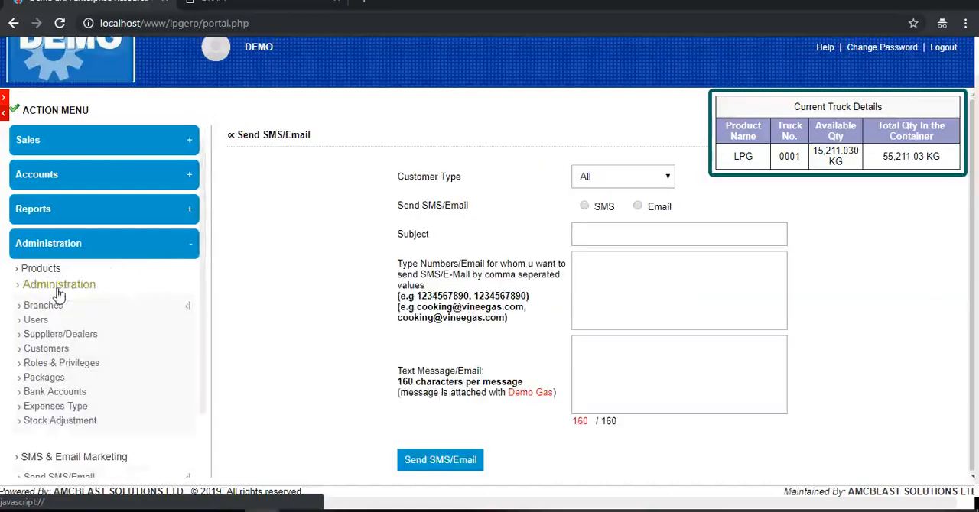
{"action": "left_click", "coordinate": [46, 269]}
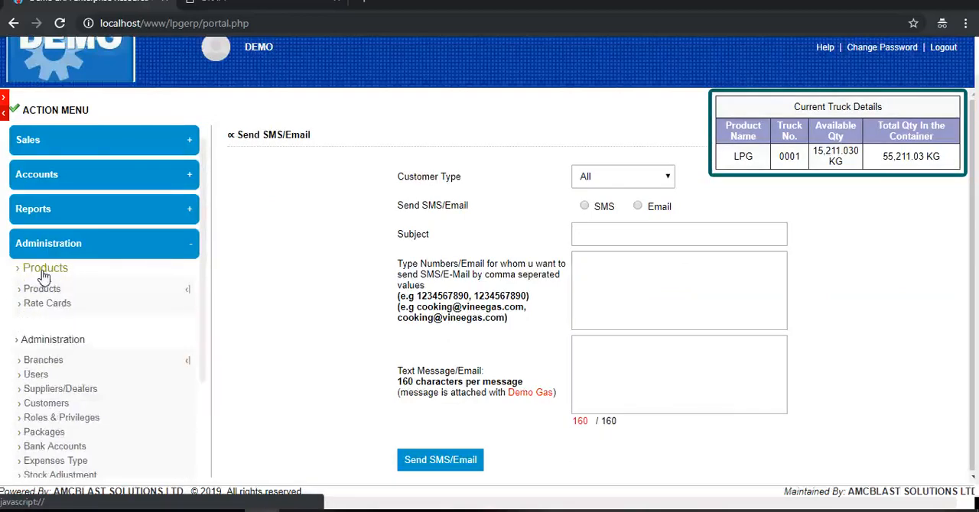
{"action": "left_click", "coordinate": [85, 244]}
{"action": "left_click", "coordinate": [63, 207]}
{"action": "left_click", "coordinate": [43, 237]}
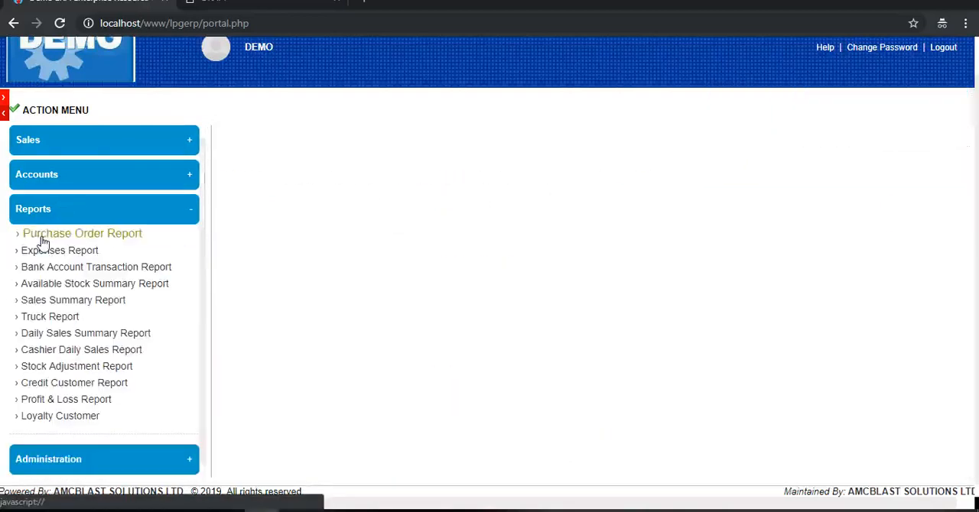
- Display an empty Create Cylinder Invoice form from the sales functions
{"action": "left_click", "coordinate": [126, 144]}
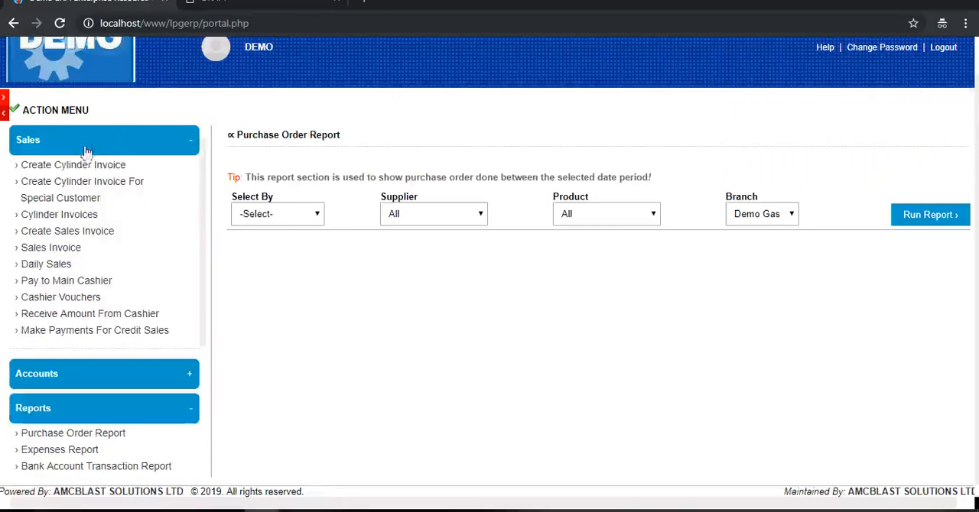
{"action": "left_click", "coordinate": [67, 166]}
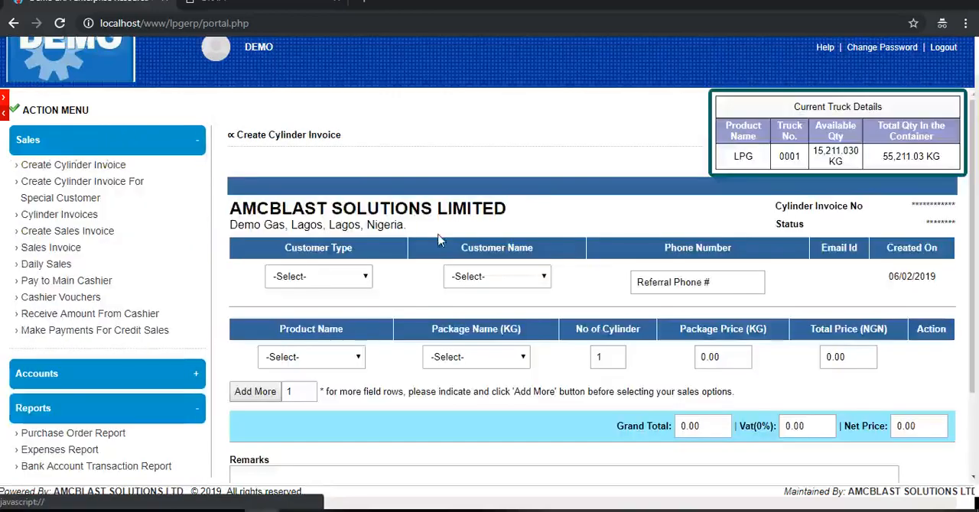
{"action": "scroll", "coordinate": [599, 240], "scroll_direction": "up", "scroll_amount": 2}
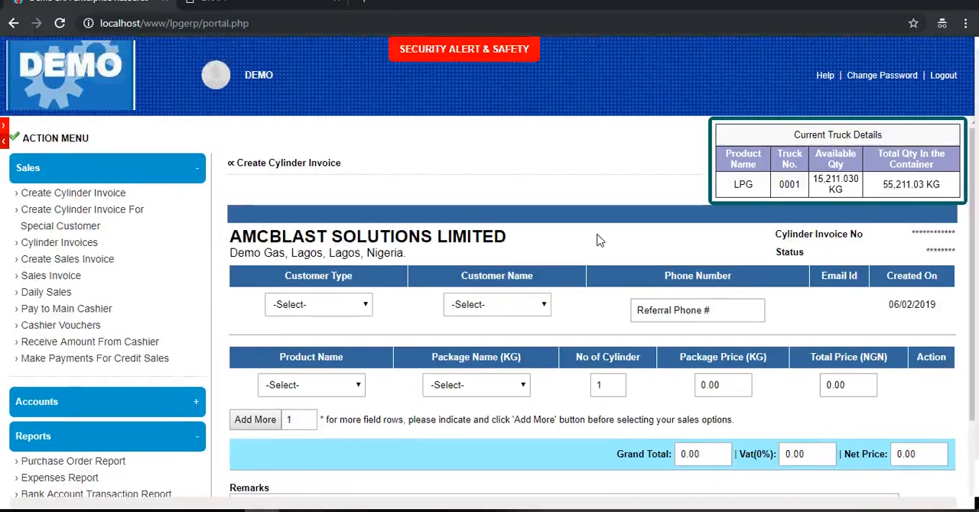